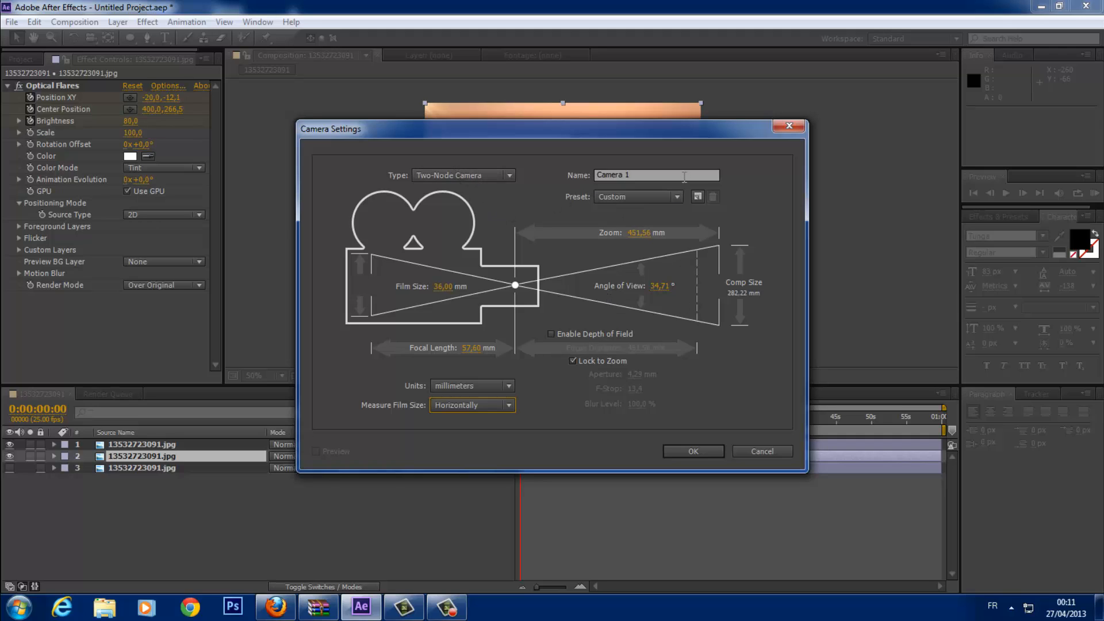
- Create a two-node camera named Camera 1 with the 24mm preset
{"action": "left_click", "coordinate": [672, 195]}
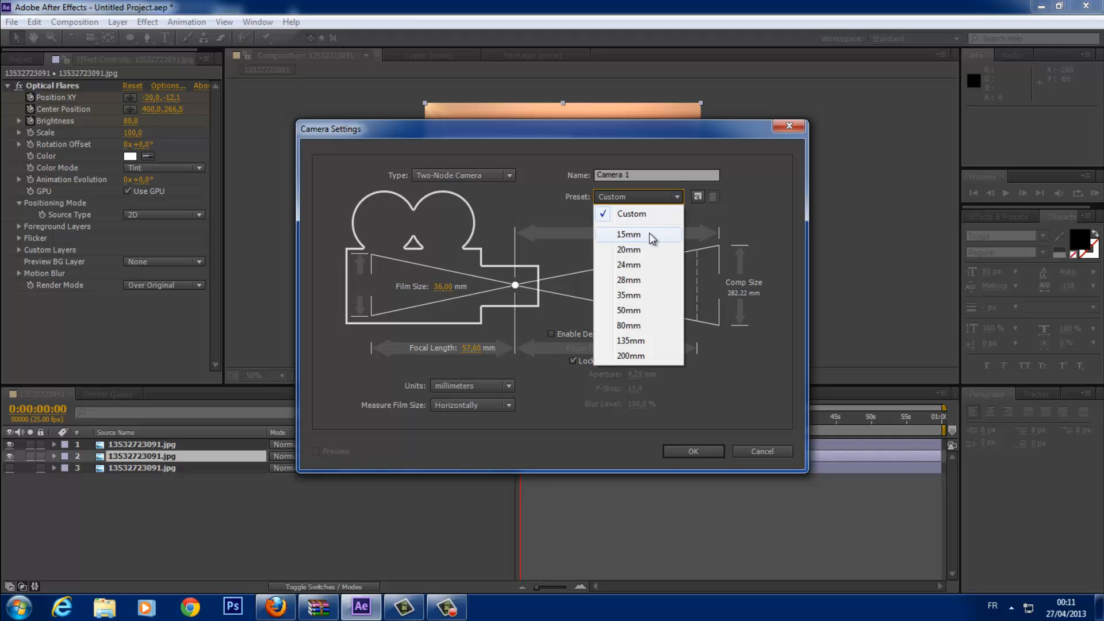
{"action": "left_click", "coordinate": [654, 266]}
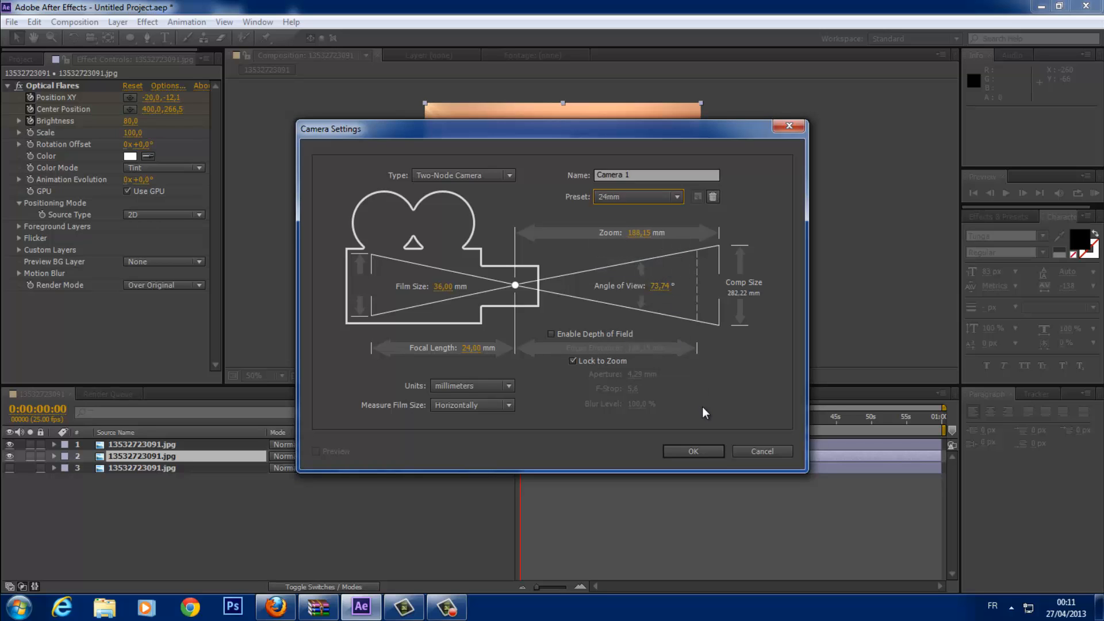
{"action": "left_click", "coordinate": [706, 453]}
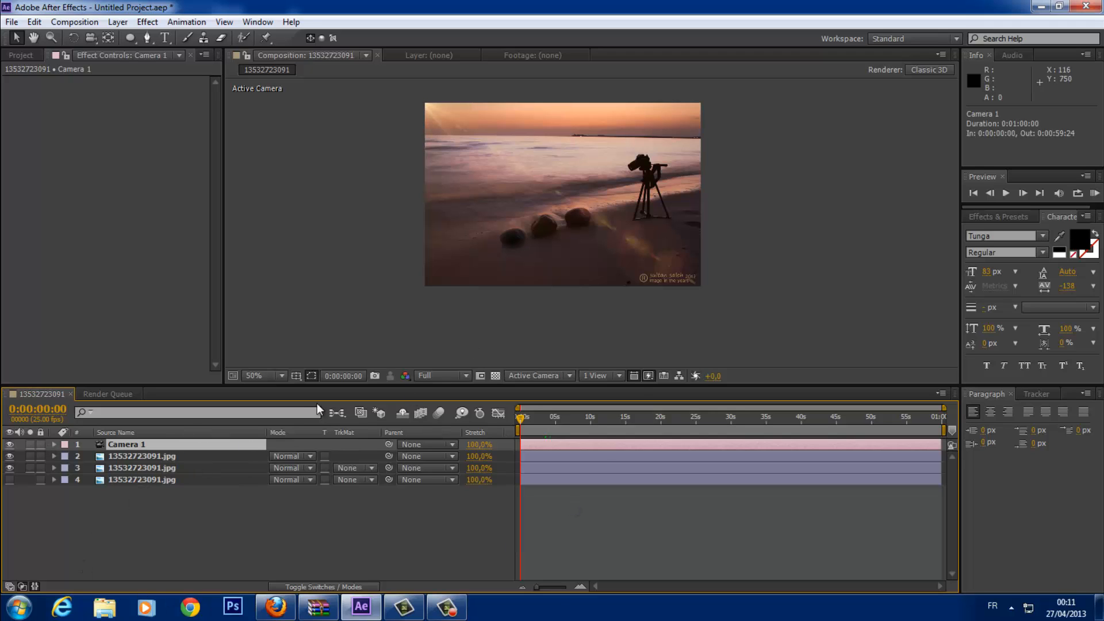
- Show the layer switches and enable the 3D Layer switch on all three 13532723091.jpg layers
{"action": "left_click", "coordinate": [53, 444]}
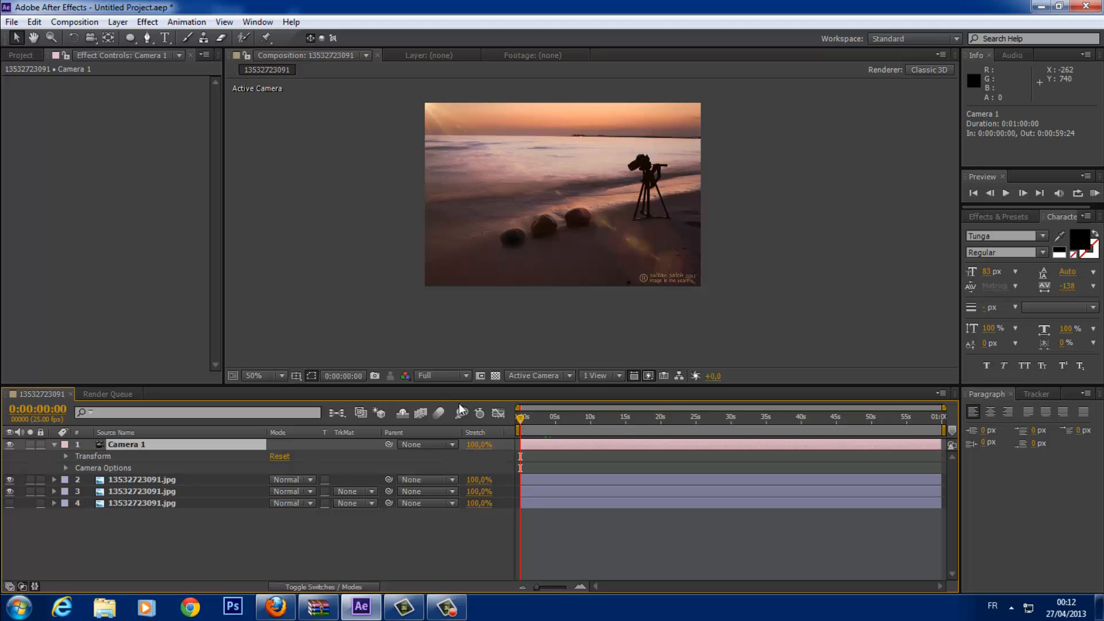
{"action": "left_click", "coordinate": [380, 411]}
{"action": "left_click", "coordinate": [352, 585]}
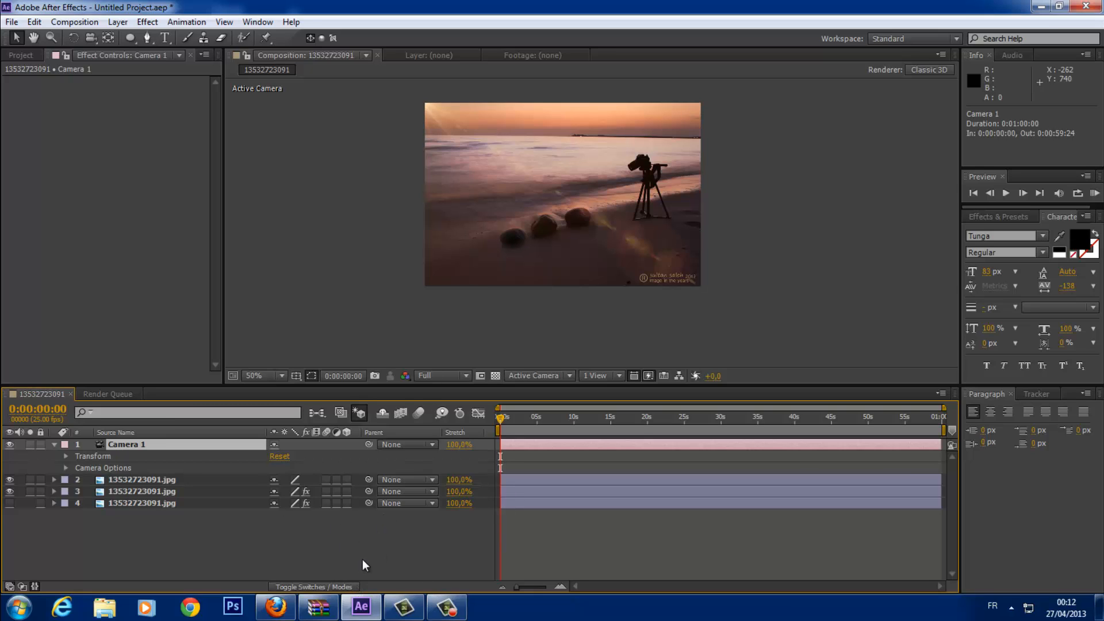
{"action": "left_click", "coordinate": [421, 444]}
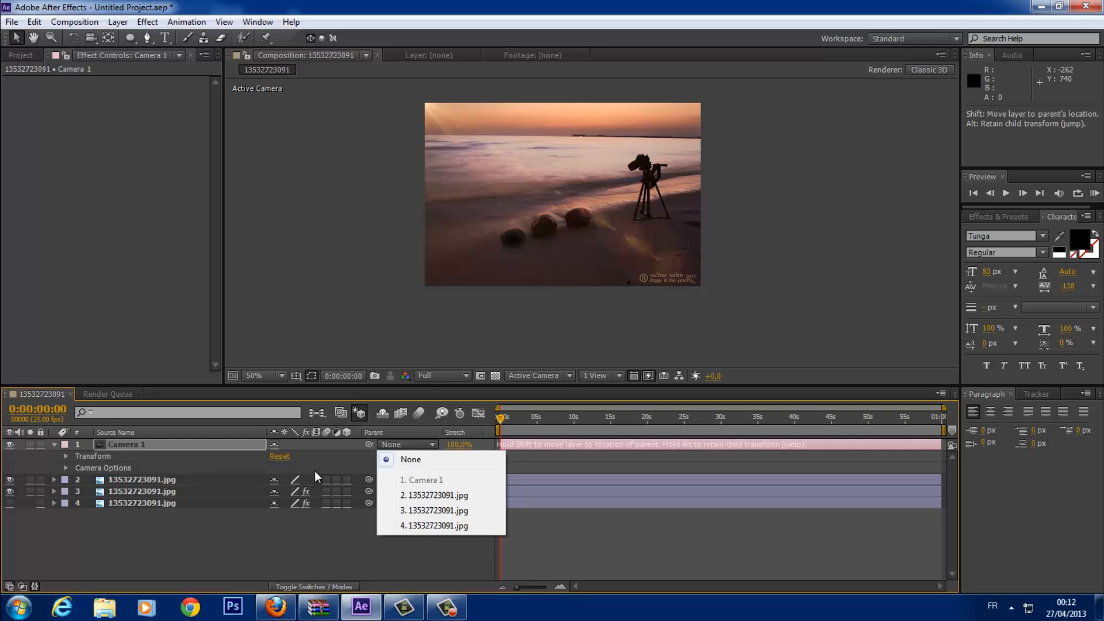
{"action": "left_click", "coordinate": [323, 450]}
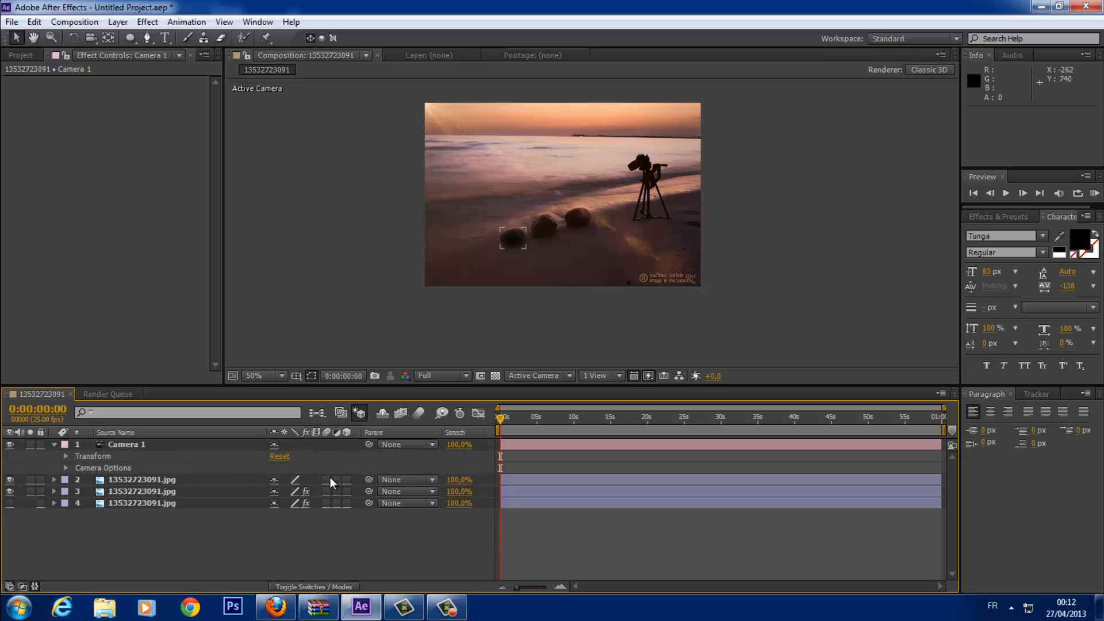
{"action": "left_click_drag", "start_coordinate": [346, 480], "coordinate": [347, 502]}
- Set the composition viewer layout to 2 Views - Horizontal
{"action": "left_click", "coordinate": [598, 376]}
{"action": "left_click", "coordinate": [615, 406]}
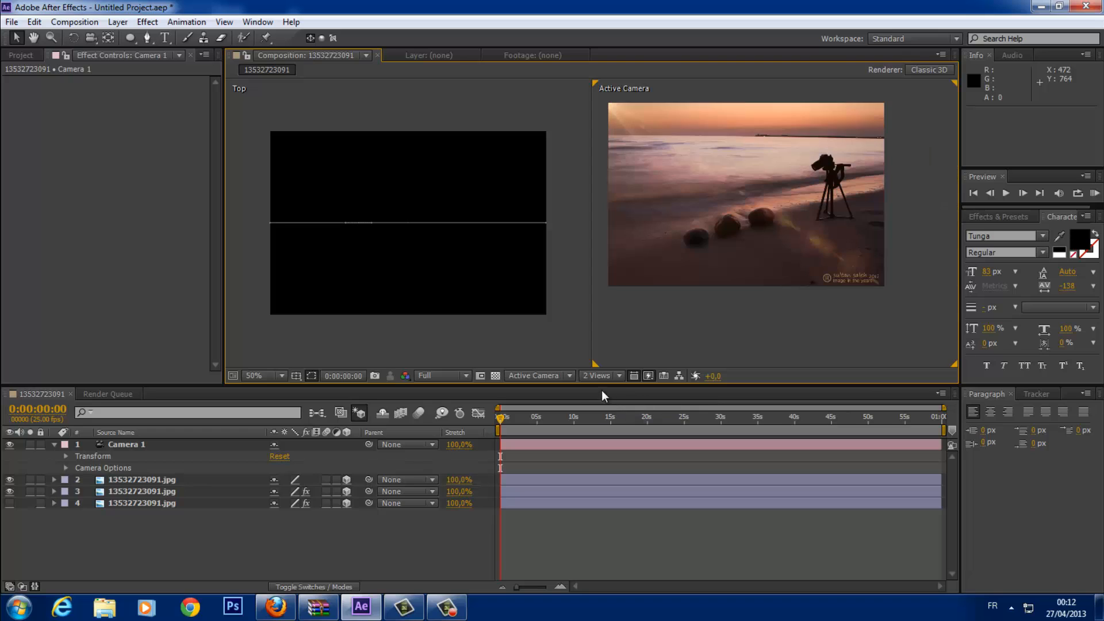
{"action": "left_click", "coordinate": [596, 374]}
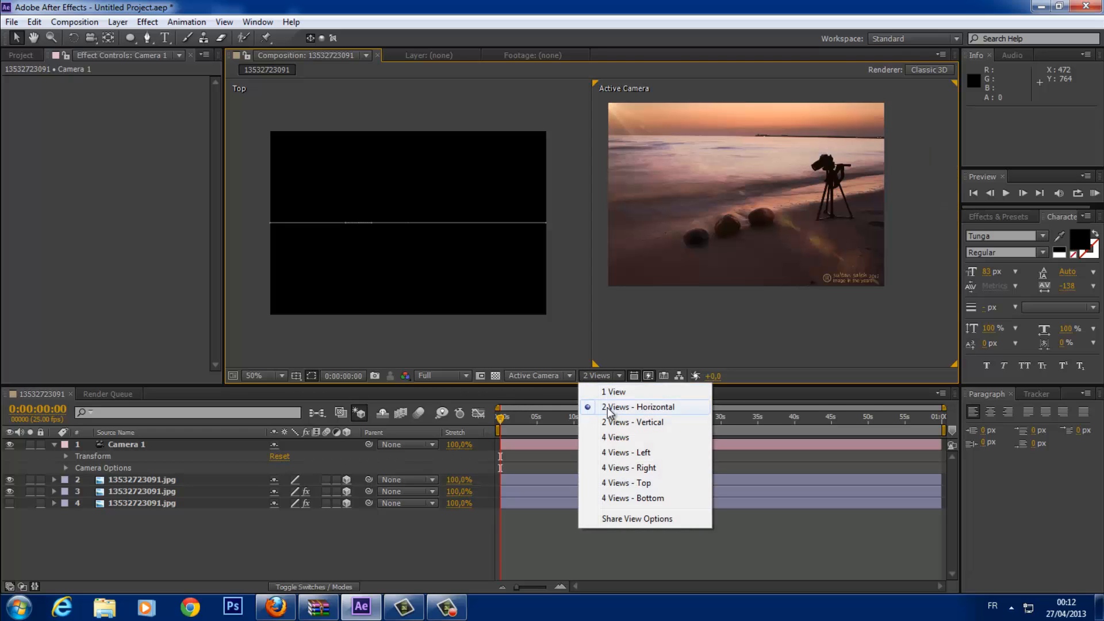
{"action": "left_click", "coordinate": [587, 375]}
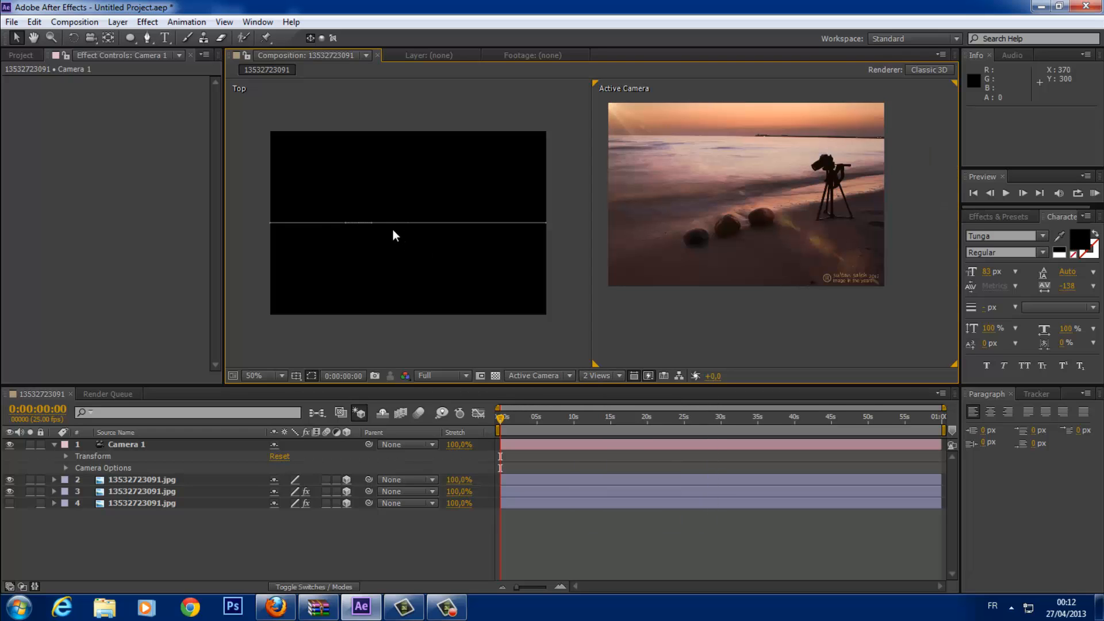
- In the Top view, move the cut-out rock layer toward the camera along Z, and move the photo layer with visible flares forward about 8 px
{"action": "left_click", "coordinate": [386, 222]}
{"action": "left_click", "coordinate": [167, 480]}
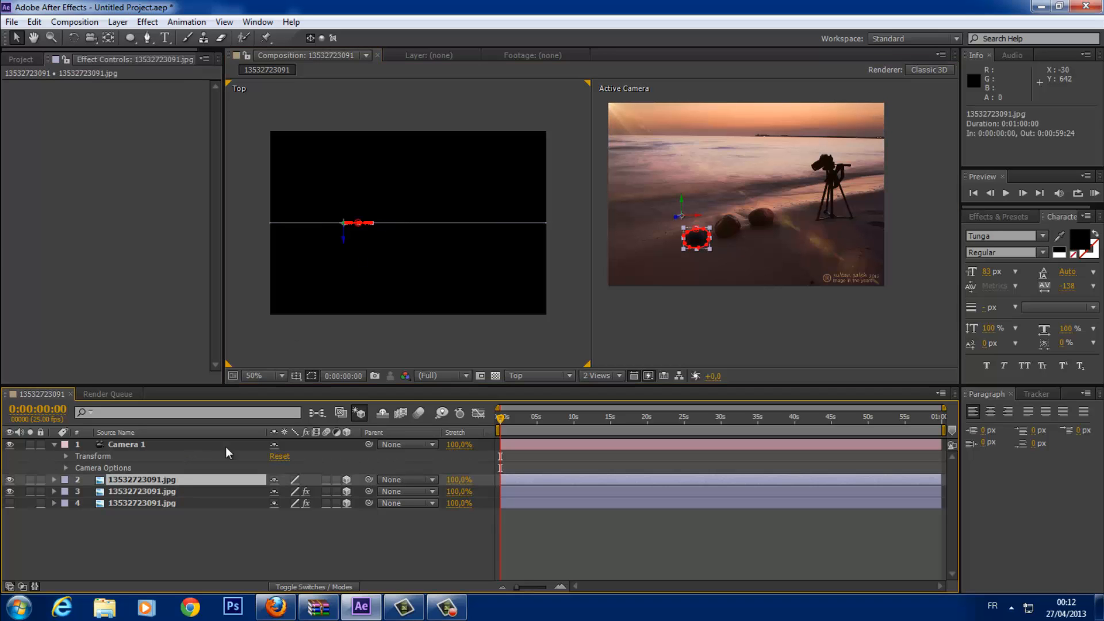
{"action": "left_click_drag", "start_coordinate": [343, 241], "coordinate": [343, 259]}
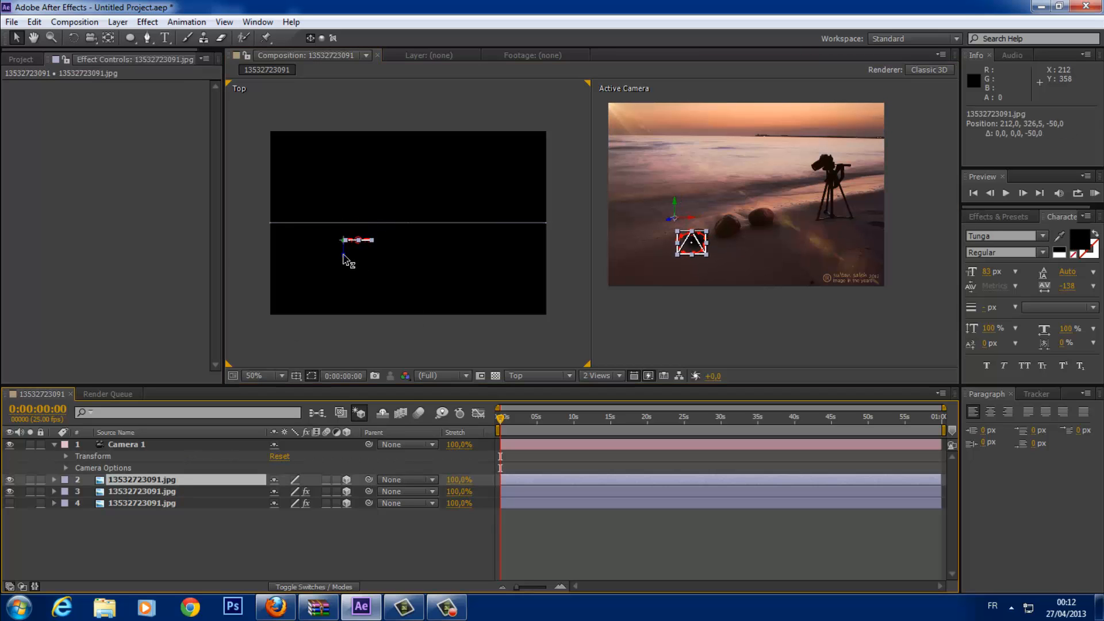
{"action": "left_click", "coordinate": [175, 491]}
{"action": "mouse_move", "coordinate": [408, 235]}
{"action": "left_mouse_down"}
{"action": "mouse_move", "coordinate": [409, 271]}
{"action": "mouse_move", "coordinate": [411, 239]}
{"action": "left_mouse_up"}
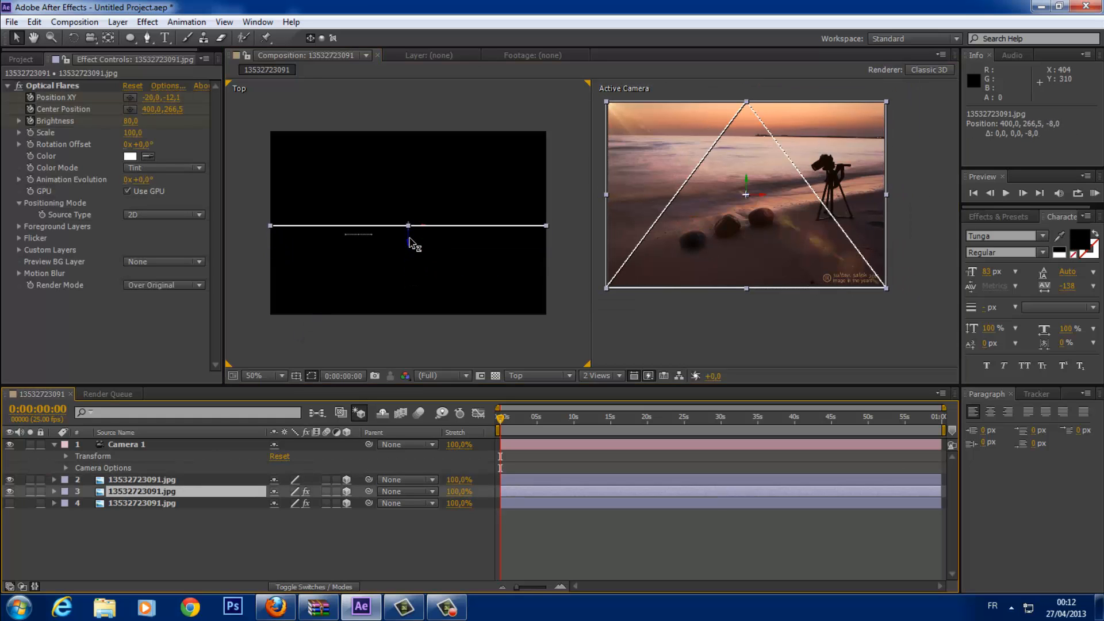
- Make the bottom image layer visible and push it farther back along Z in the Top view
{"action": "left_click", "coordinate": [184, 502]}
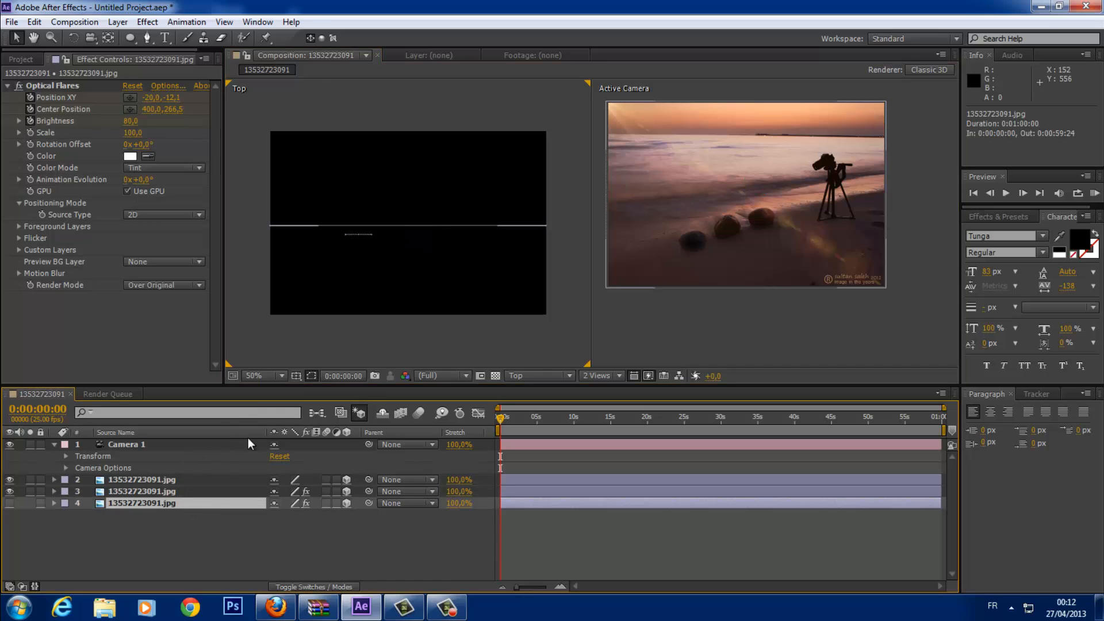
{"action": "left_click", "coordinate": [10, 502]}
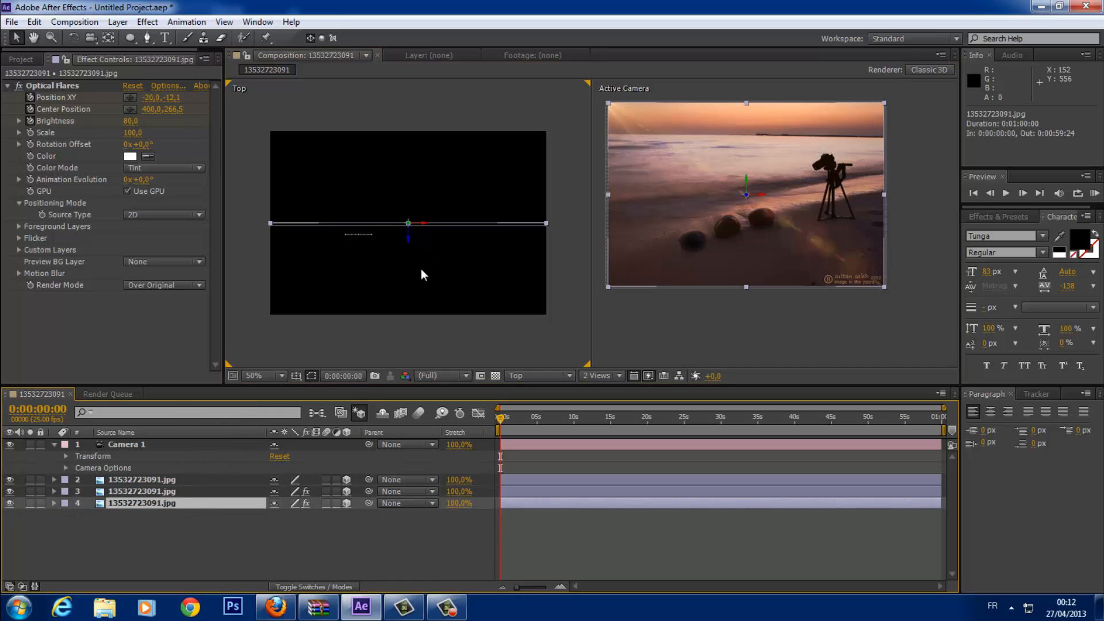
{"action": "left_click_drag", "start_coordinate": [411, 239], "coordinate": [413, 225]}
- Scale layer 3, the front full-size photo, down to about 77% in the Active Camera view
{"action": "left_click", "coordinate": [413, 226]}
{"action": "left_click_drag", "start_coordinate": [604, 288], "coordinate": [637, 267]}
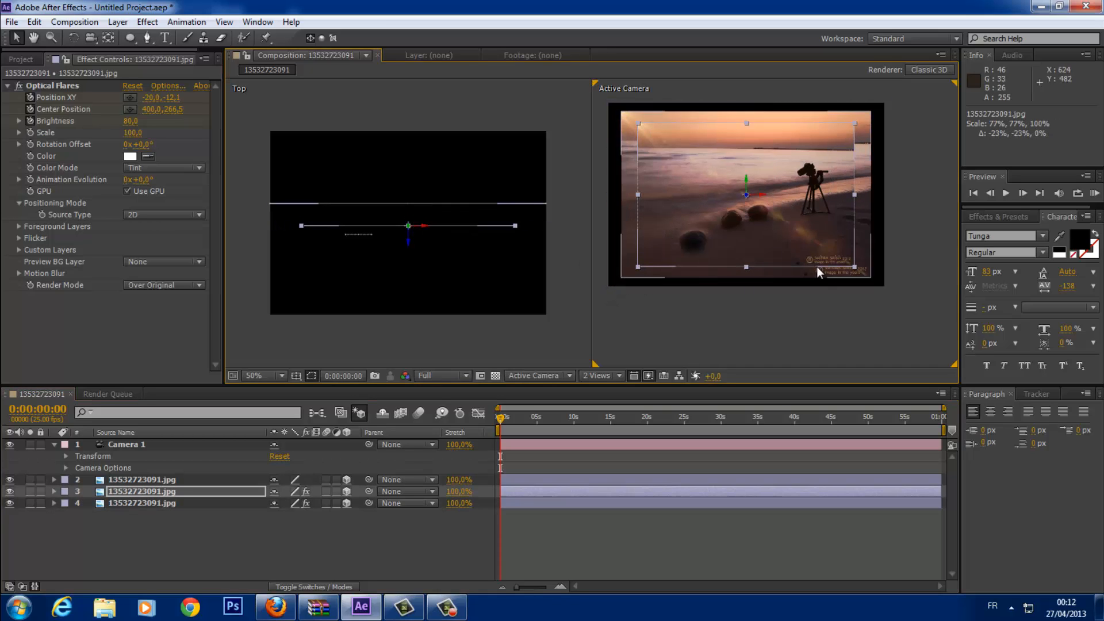
- Remove the effects from the bottom image layer and delete that layer from the composition
{"action": "left_click", "coordinate": [411, 208]}
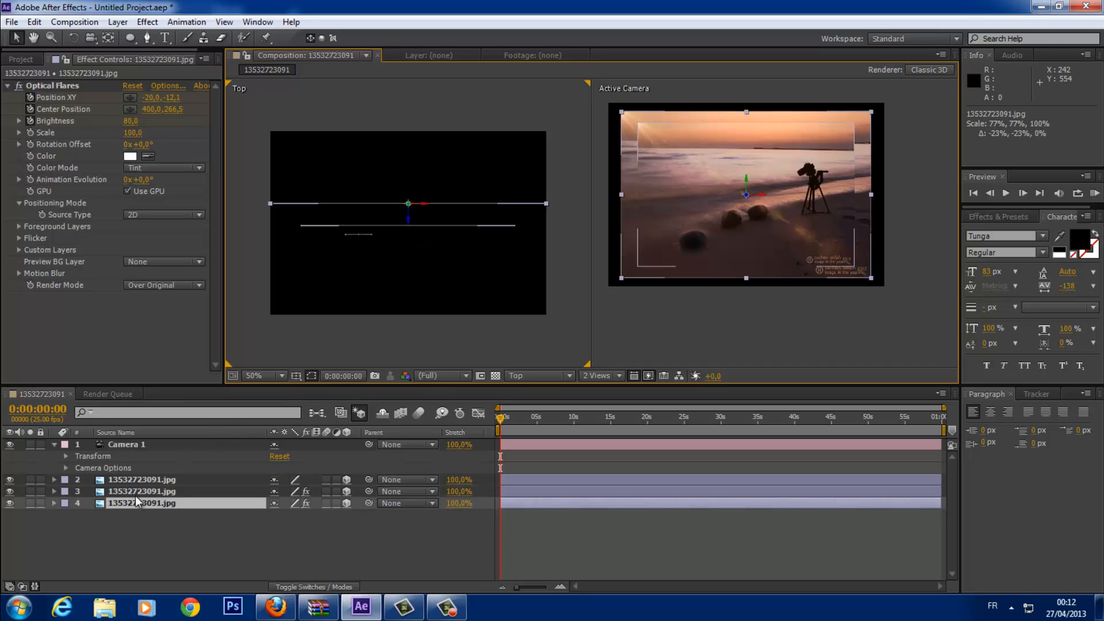
{"action": "left_click", "coordinate": [53, 503]}
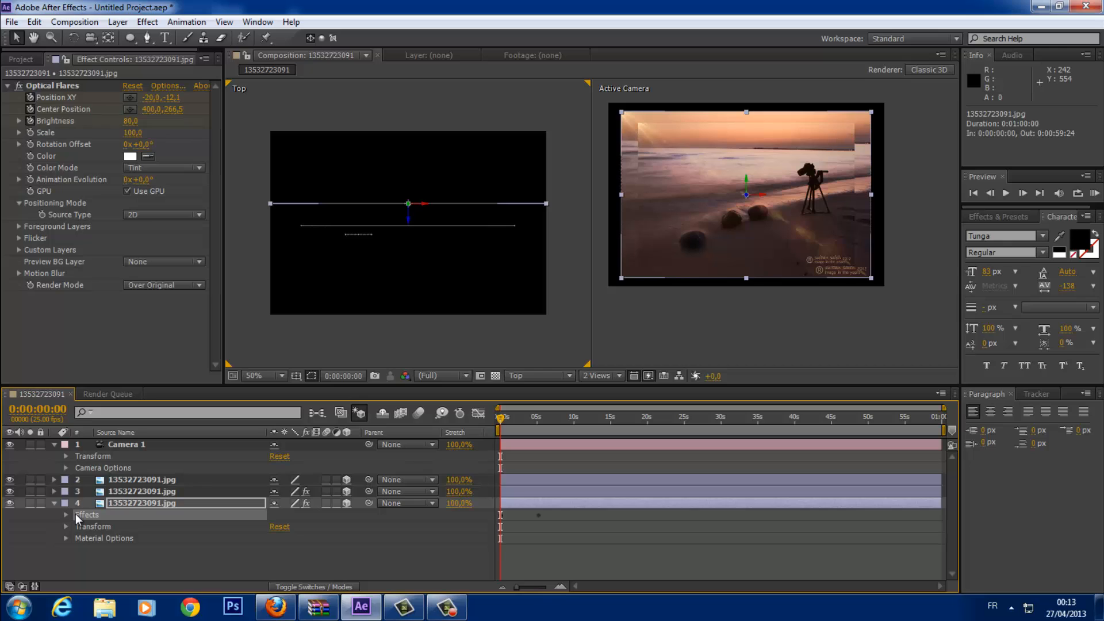
{"action": "key", "text": "Delete"}
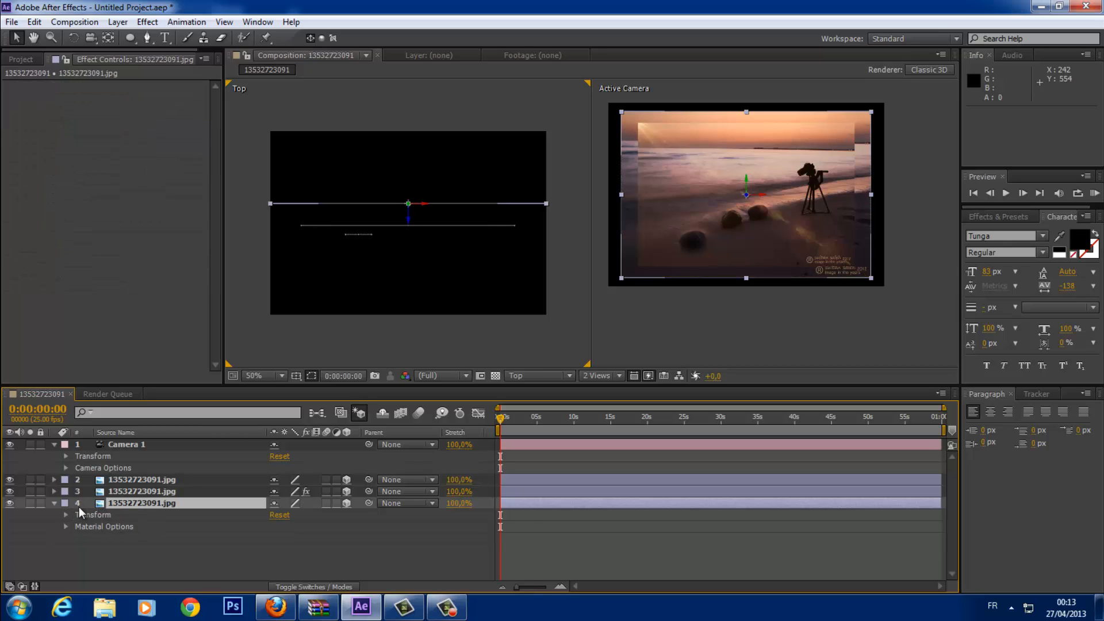
{"action": "key", "text": "Delete"}
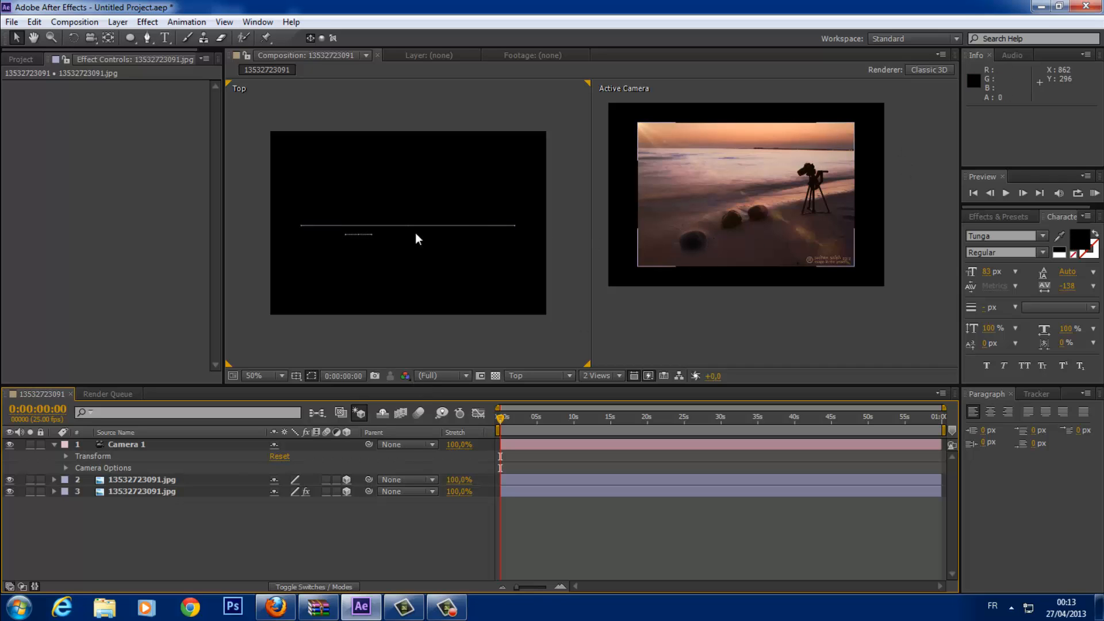
- Move the cut-out rock layer farther toward the camera in the Top view, to a Z position of about -142
{"action": "left_click", "coordinate": [695, 239]}
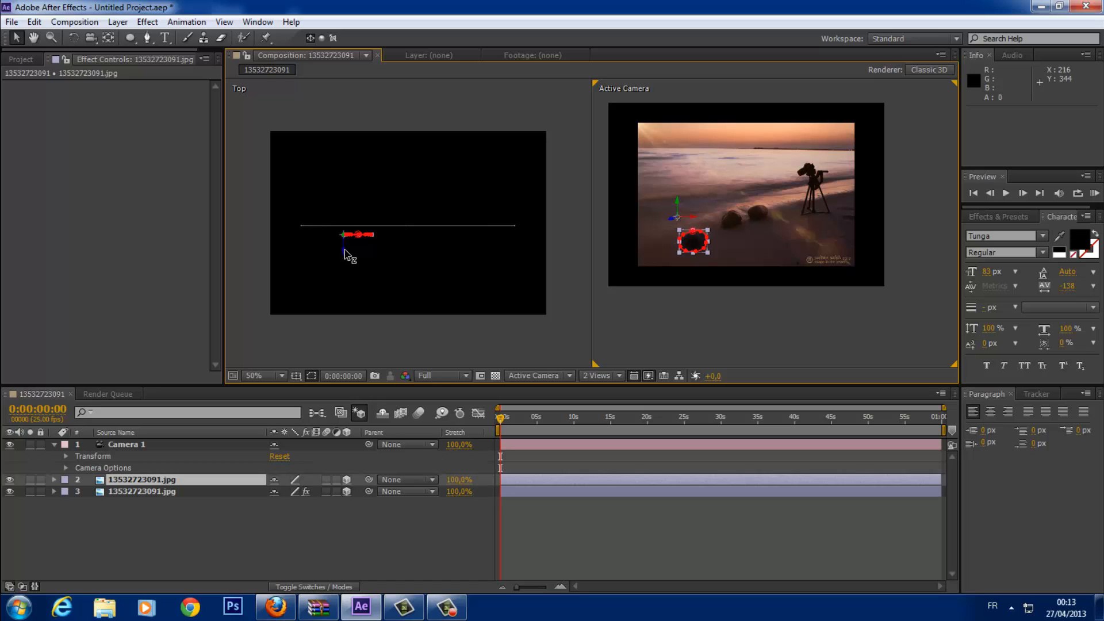
{"action": "left_click_drag", "start_coordinate": [345, 257], "coordinate": [347, 288]}
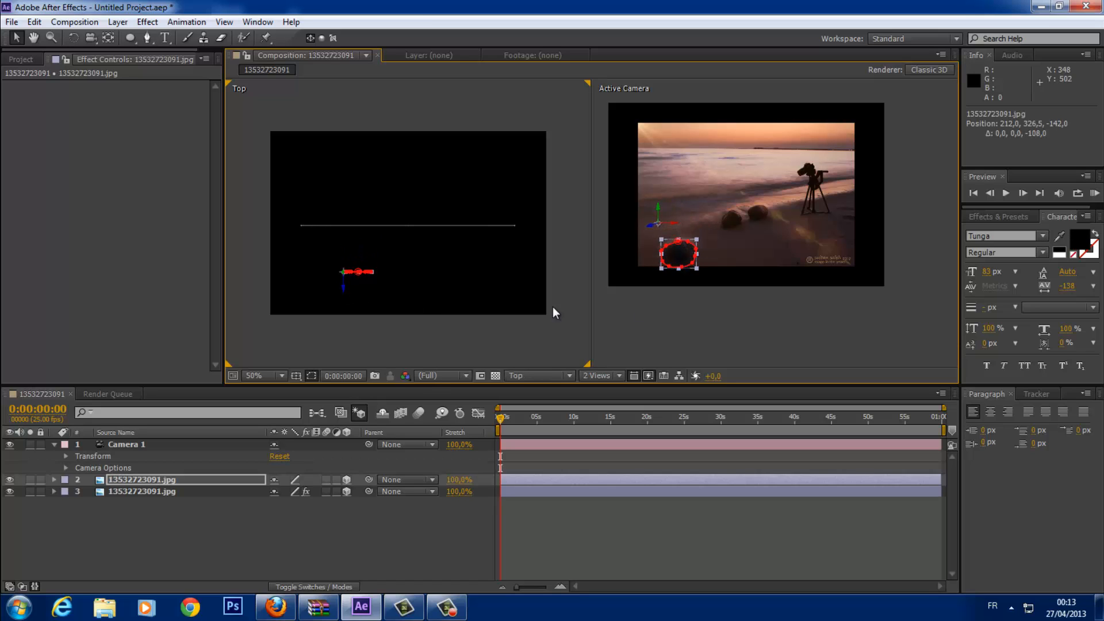
{"action": "left_click", "coordinate": [749, 303]}
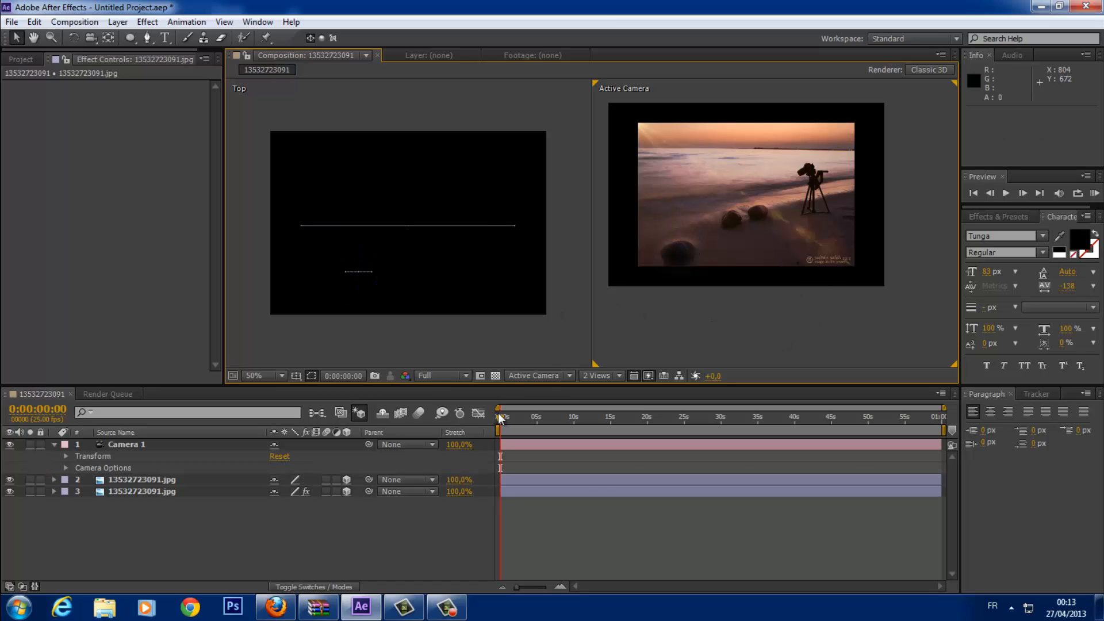
- Expand Camera 1's Transform properties and shift the camera and its point of interest vertically to Y 282.5
{"action": "left_click", "coordinate": [156, 443]}
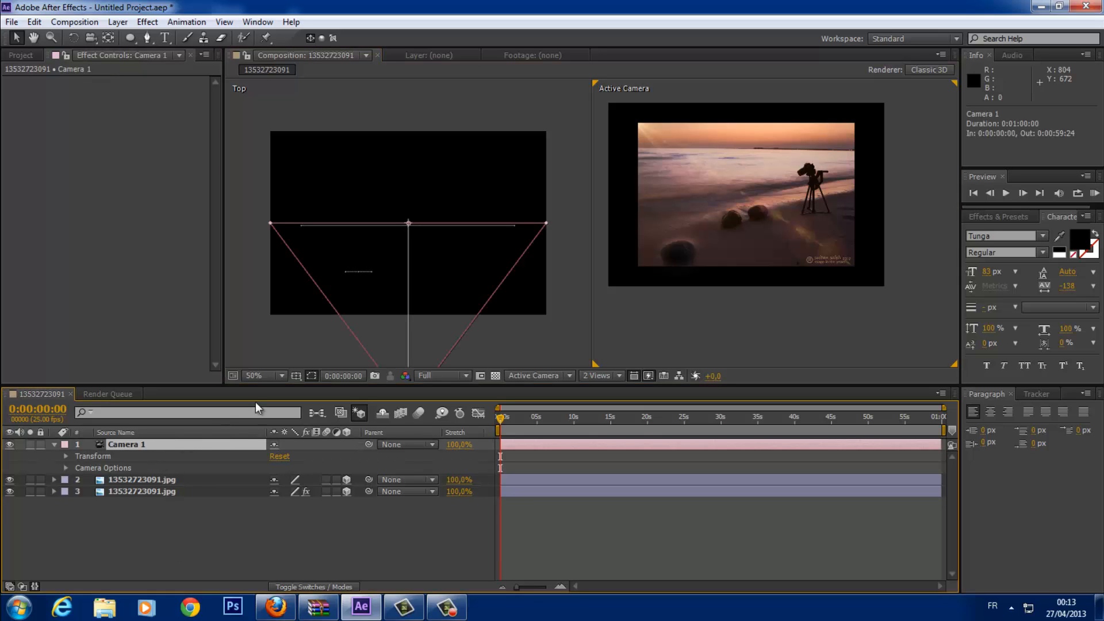
{"action": "scroll", "coordinate": [480, 299], "scroll_direction": "down", "scroll_amount": 2}
{"action": "scroll", "coordinate": [481, 299], "scroll_direction": "up", "scroll_amount": 2}
{"action": "scroll", "coordinate": [481, 302], "scroll_direction": "down", "scroll_amount": 2}
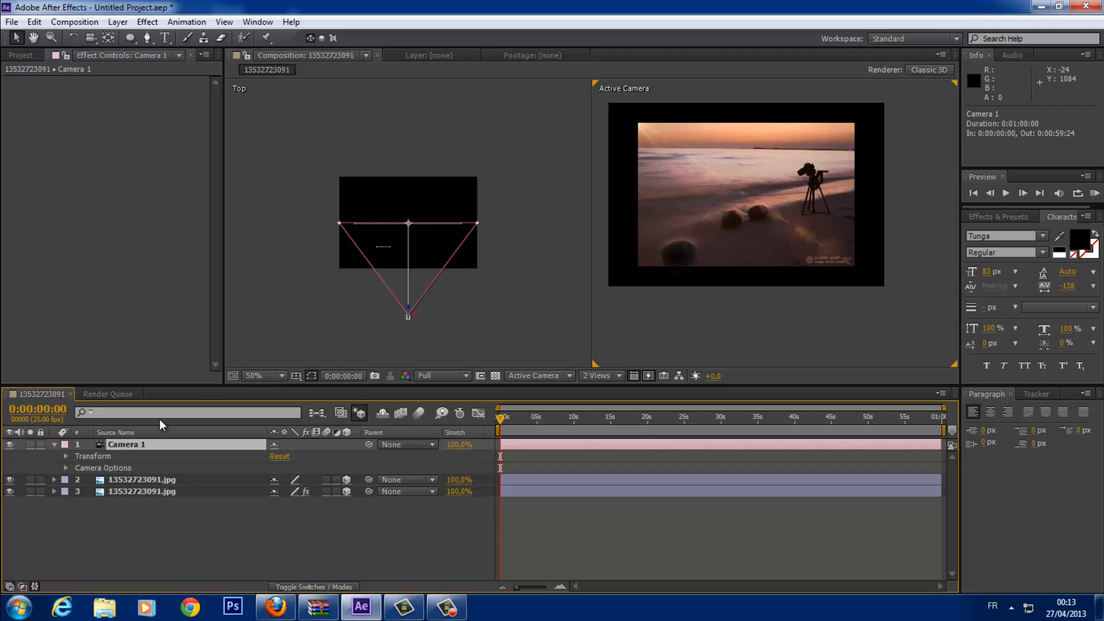
{"action": "left_click", "coordinate": [66, 456]}
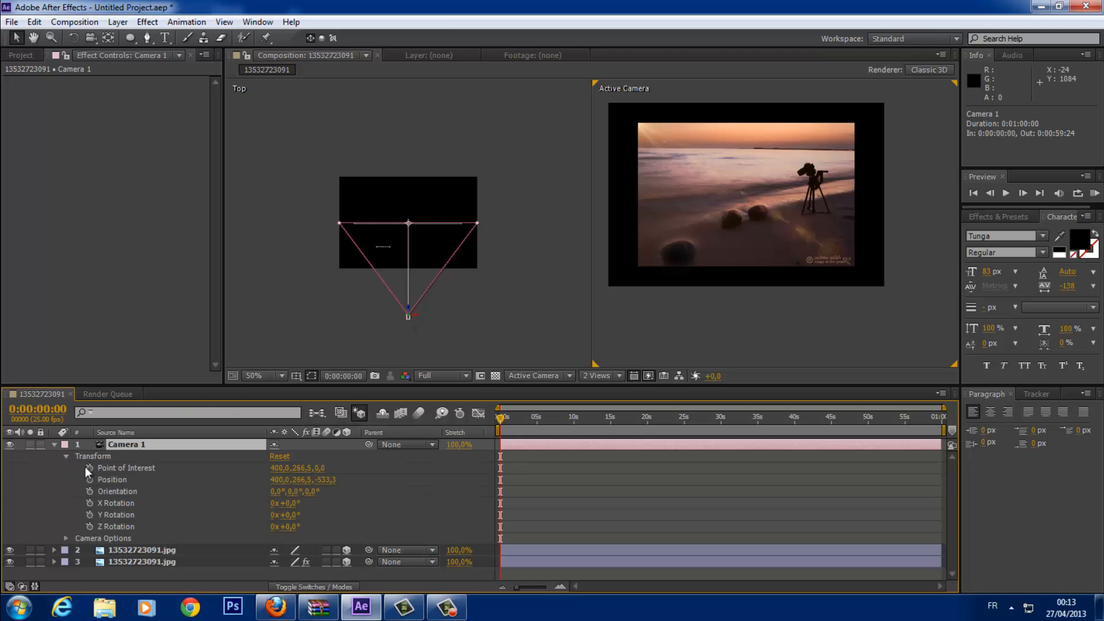
{"action": "left_click_drag", "start_coordinate": [406, 316], "coordinate": [415, 344]}
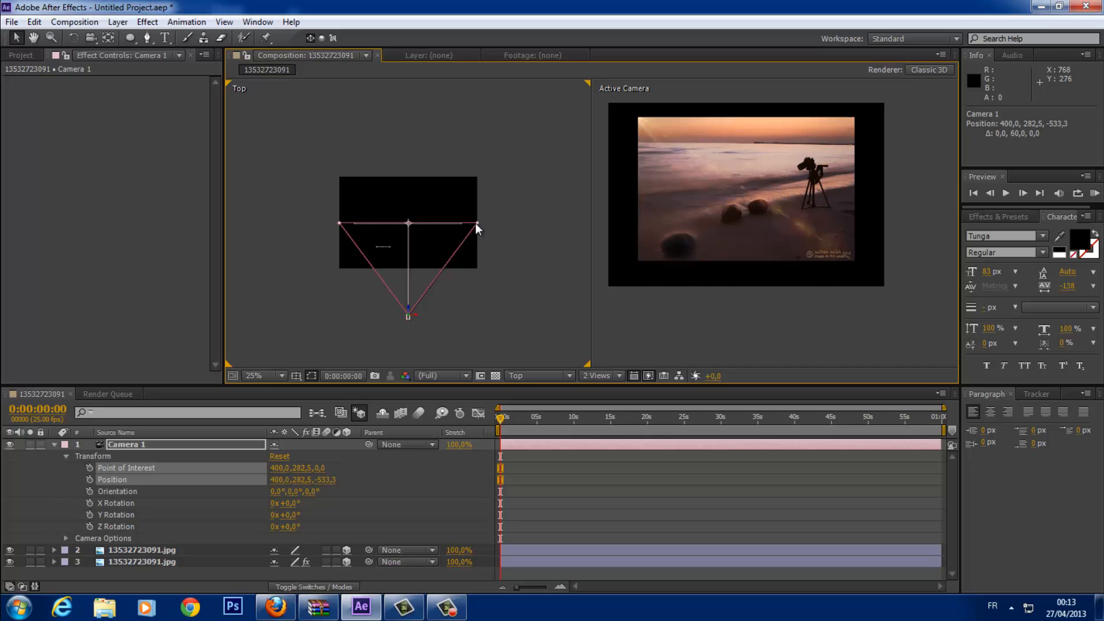
{"action": "left_click", "coordinate": [481, 223]}
{"action": "left_click", "coordinate": [409, 313]}
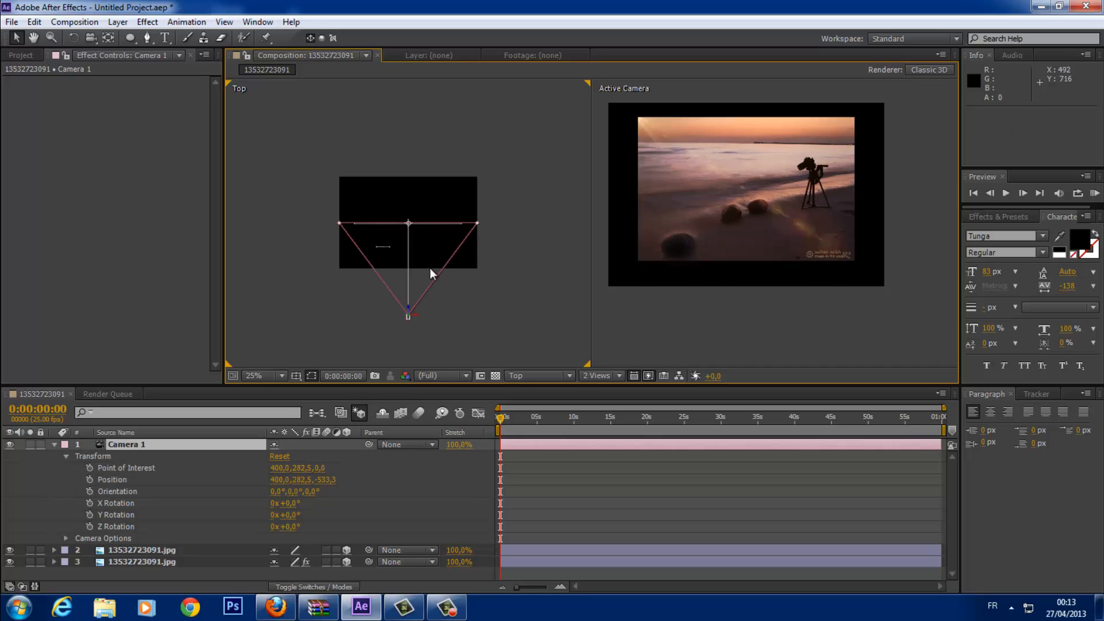
{"action": "left_click", "coordinate": [465, 223]}
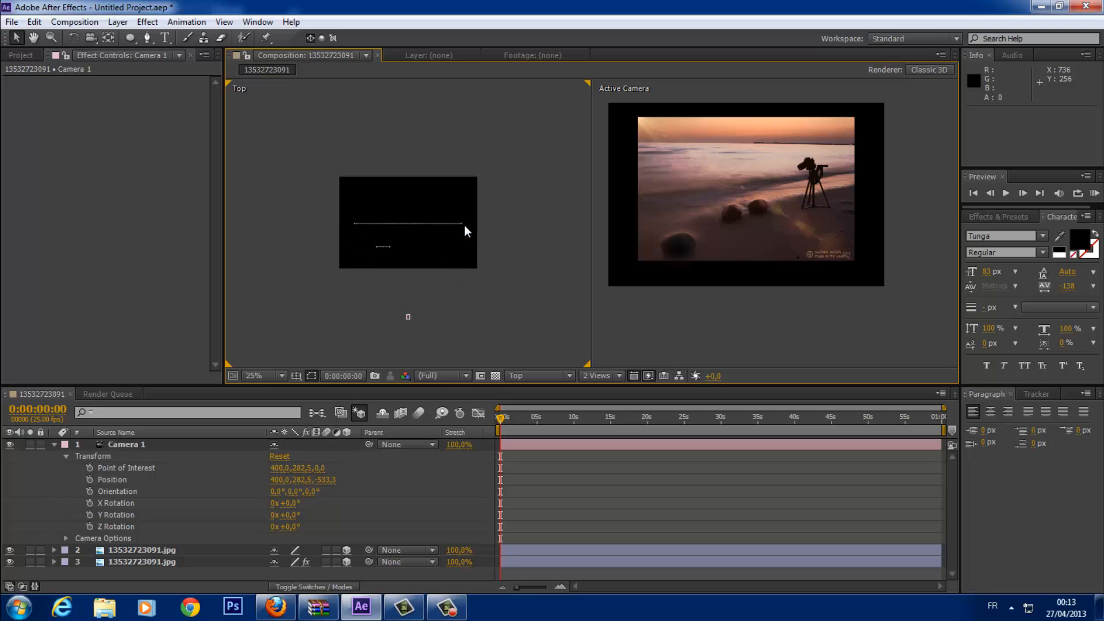
- Orbit Camera 1 around the scene with the camera tool, ending at a position of about 327, 195, -521
{"action": "left_click", "coordinate": [411, 317]}
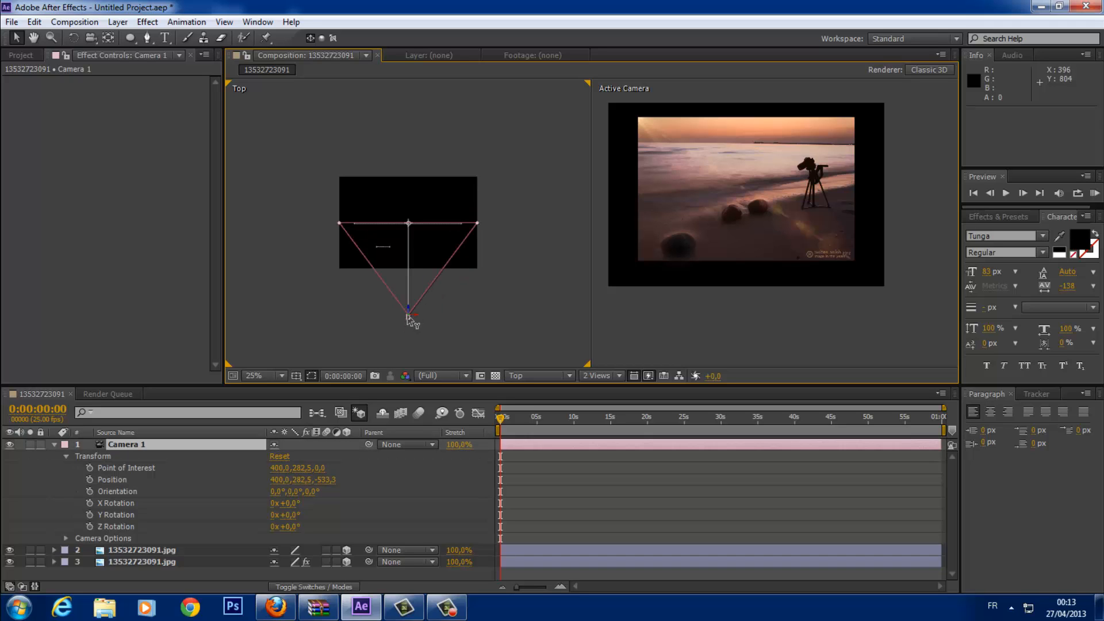
{"action": "left_click", "coordinate": [92, 39]}
{"action": "left_click_drag", "start_coordinate": [622, 205], "coordinate": [850, 199]}
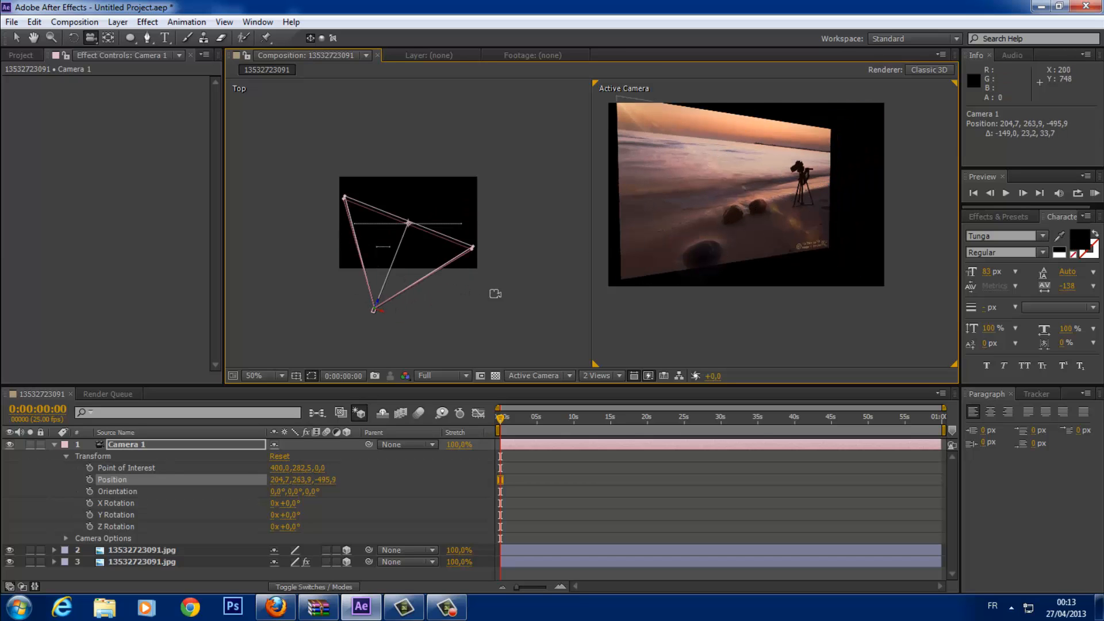
{"action": "left_click_drag", "start_coordinate": [713, 226], "coordinate": [788, 227]}
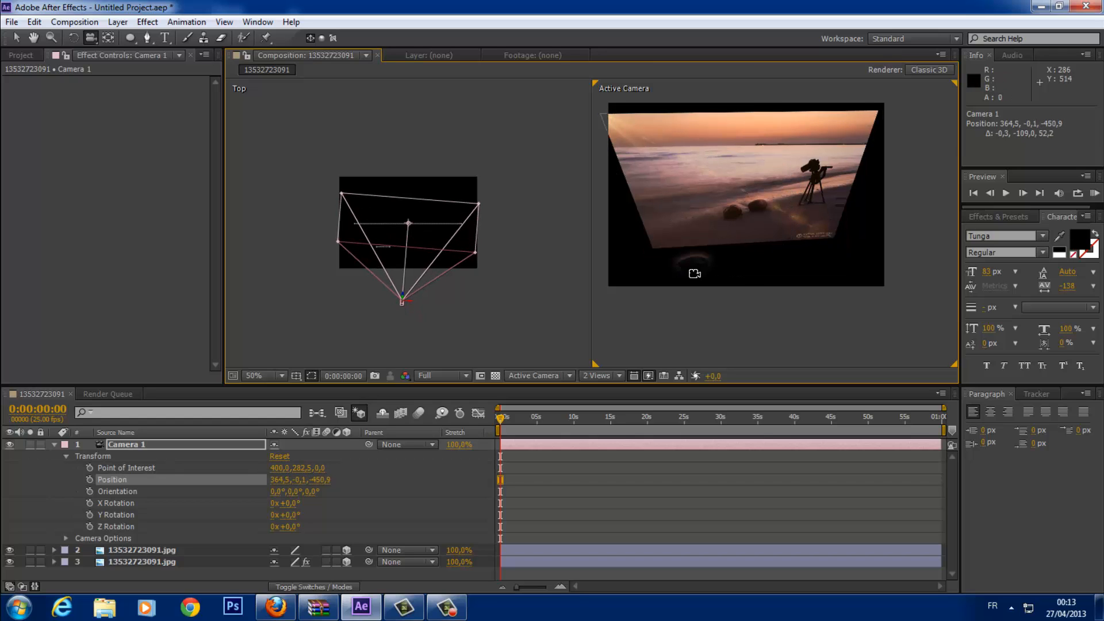
{"action": "left_click_drag", "start_coordinate": [722, 200], "coordinate": [667, 170]}
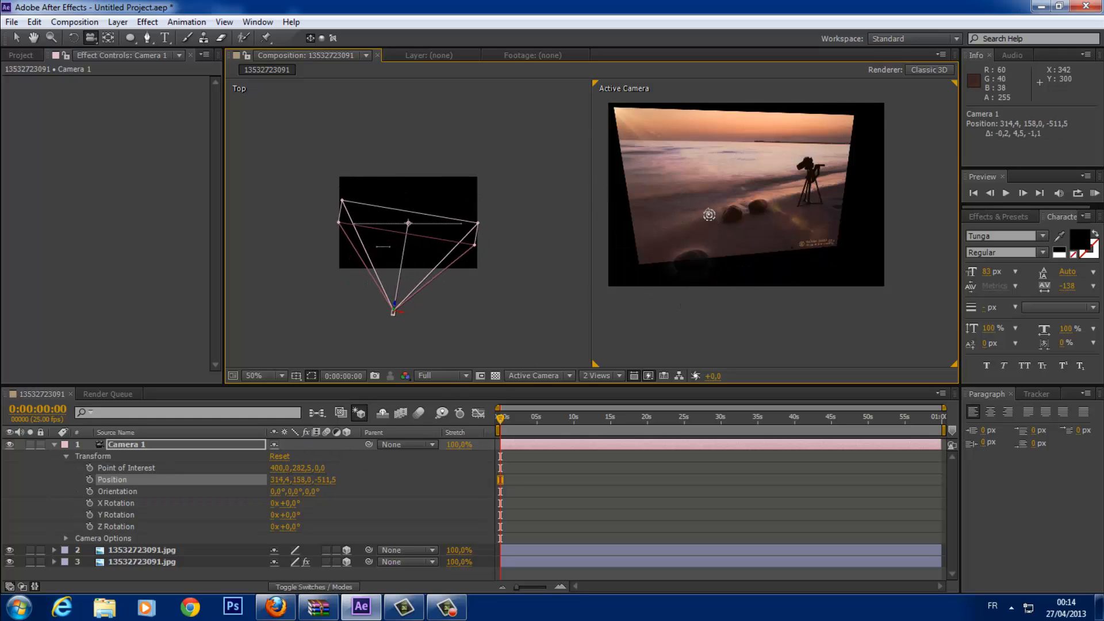
{"action": "left_click_drag", "start_coordinate": [708, 214], "coordinate": [712, 211]}
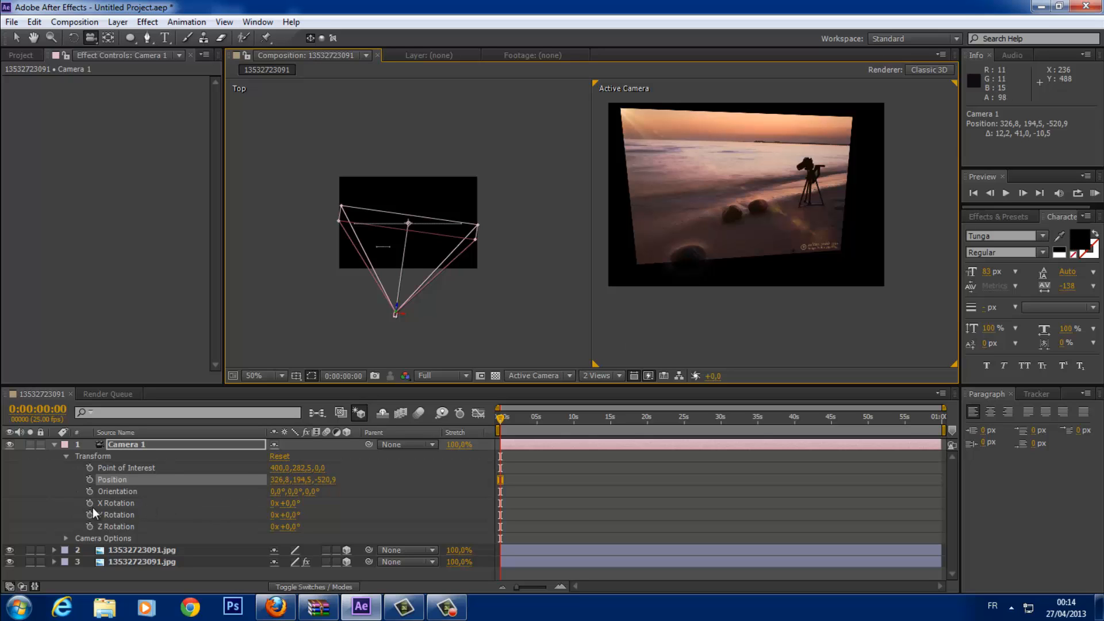
- Expand Camera 1's Camera Options and test different zoom amounts, ending at about 711 pixels
{"action": "left_click", "coordinate": [72, 539]}
{"action": "left_click", "coordinate": [65, 538]}
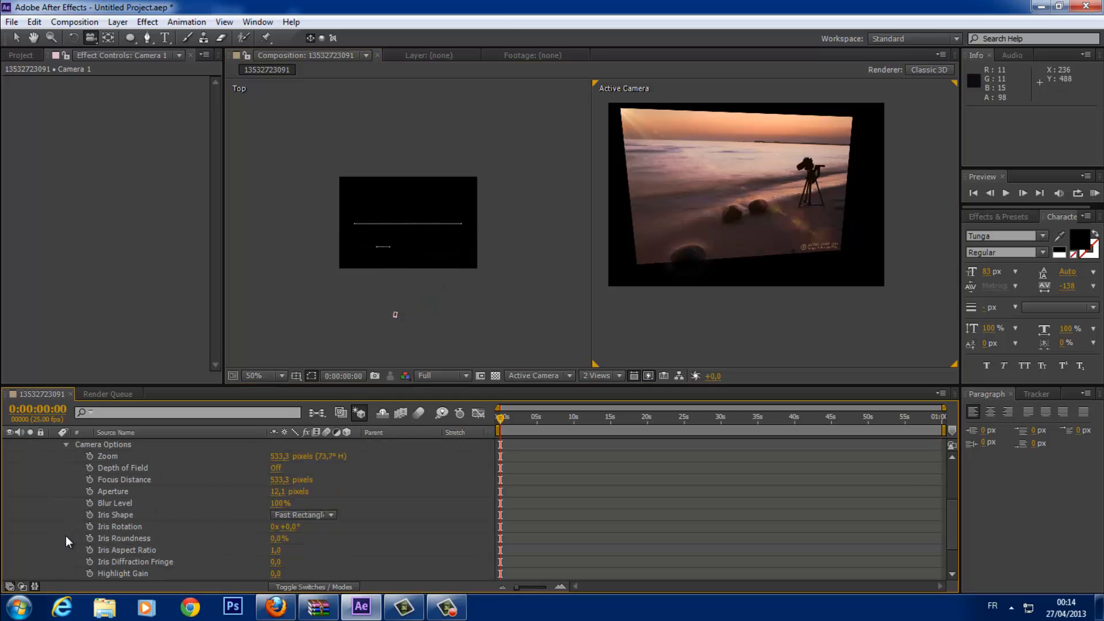
{"action": "scroll", "coordinate": [60, 469], "scroll_direction": "up", "scroll_amount": 3}
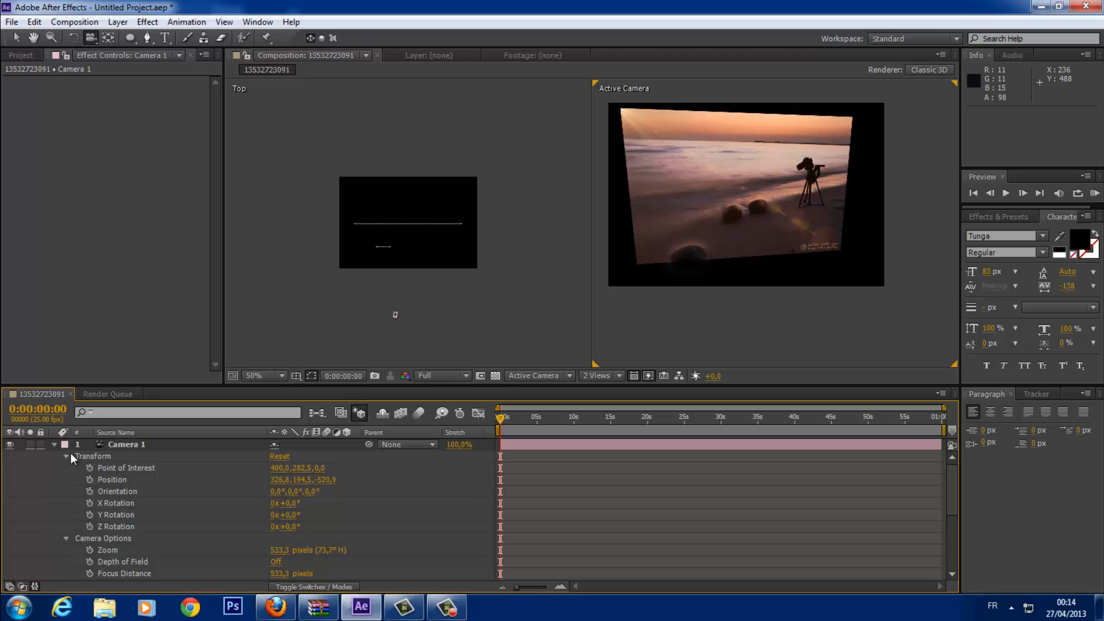
{"action": "left_click", "coordinate": [67, 457]}
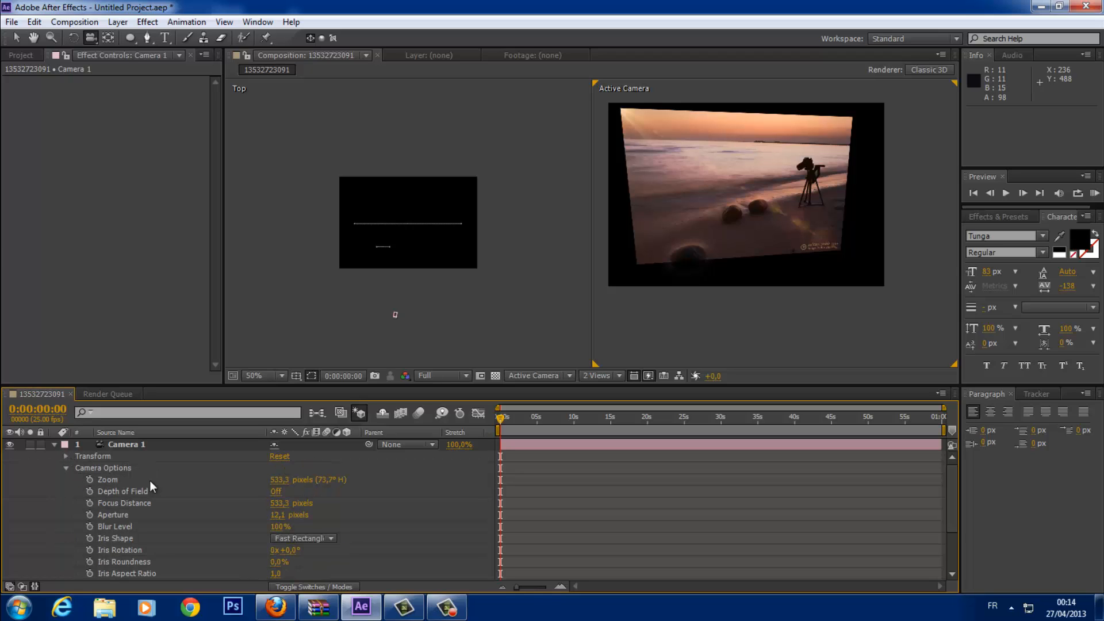
{"action": "left_click_drag", "start_coordinate": [280, 479], "coordinate": [523, 477]}
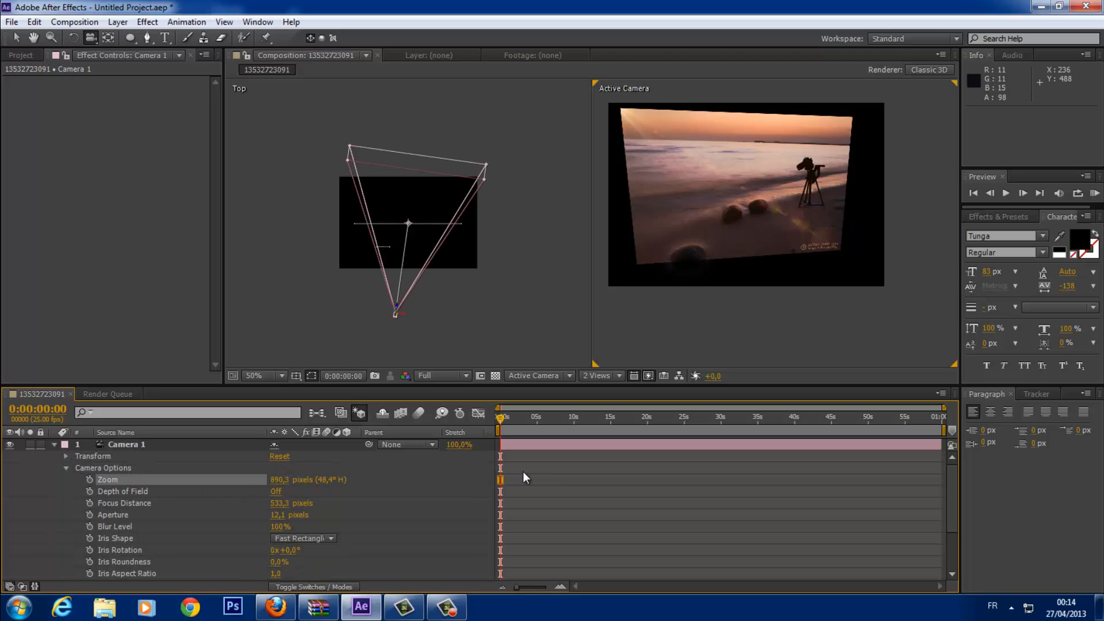
{"action": "left_click_drag", "start_coordinate": [308, 480], "coordinate": [496, 482]}
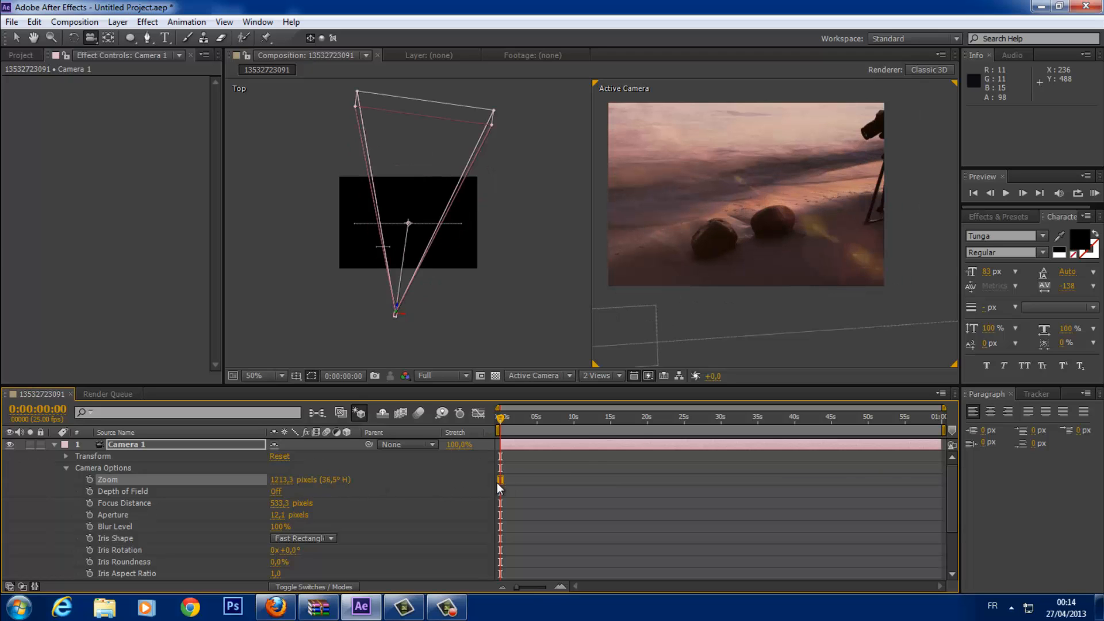
{"action": "left_click_drag", "start_coordinate": [287, 479], "coordinate": [375, 478]}
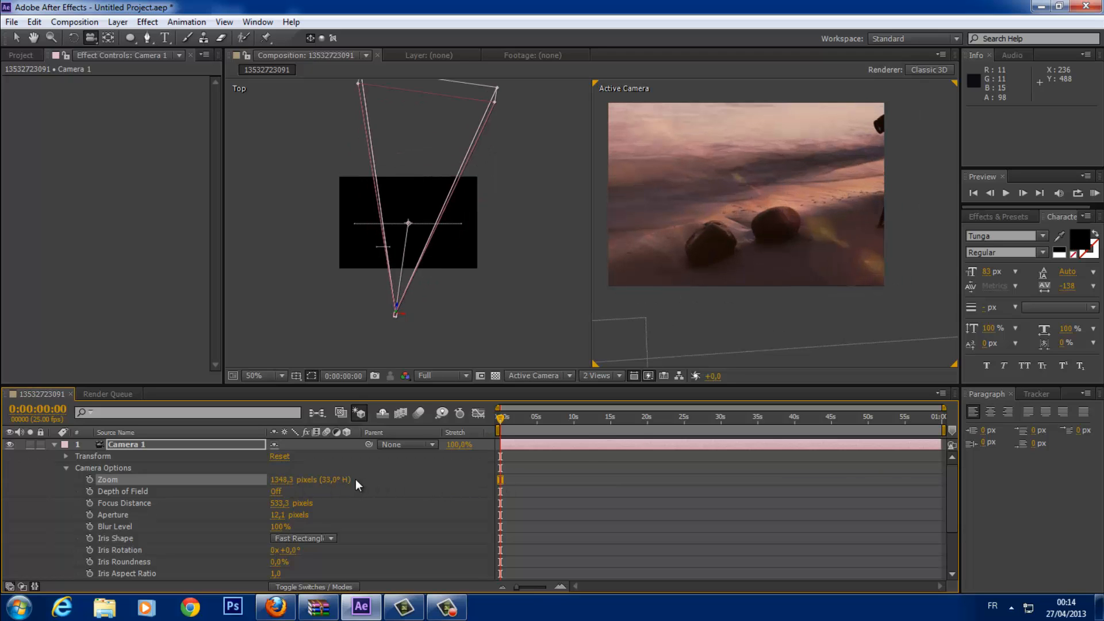
{"action": "left_click_drag", "start_coordinate": [286, 482], "coordinate": [140, 487]}
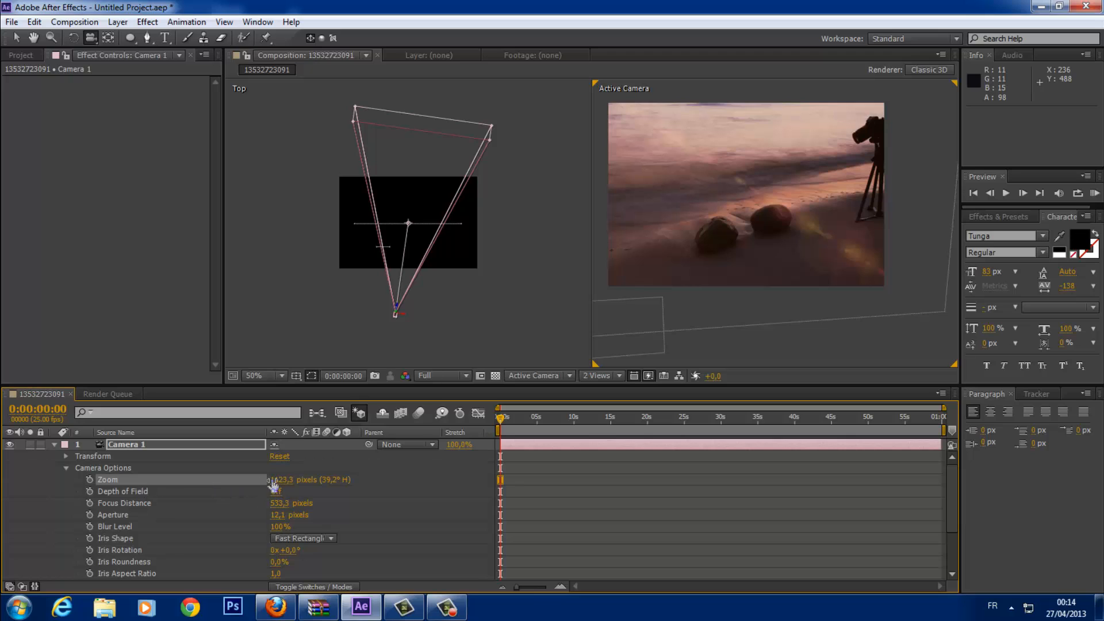
{"action": "left_click_drag", "start_coordinate": [273, 485], "coordinate": [148, 482]}
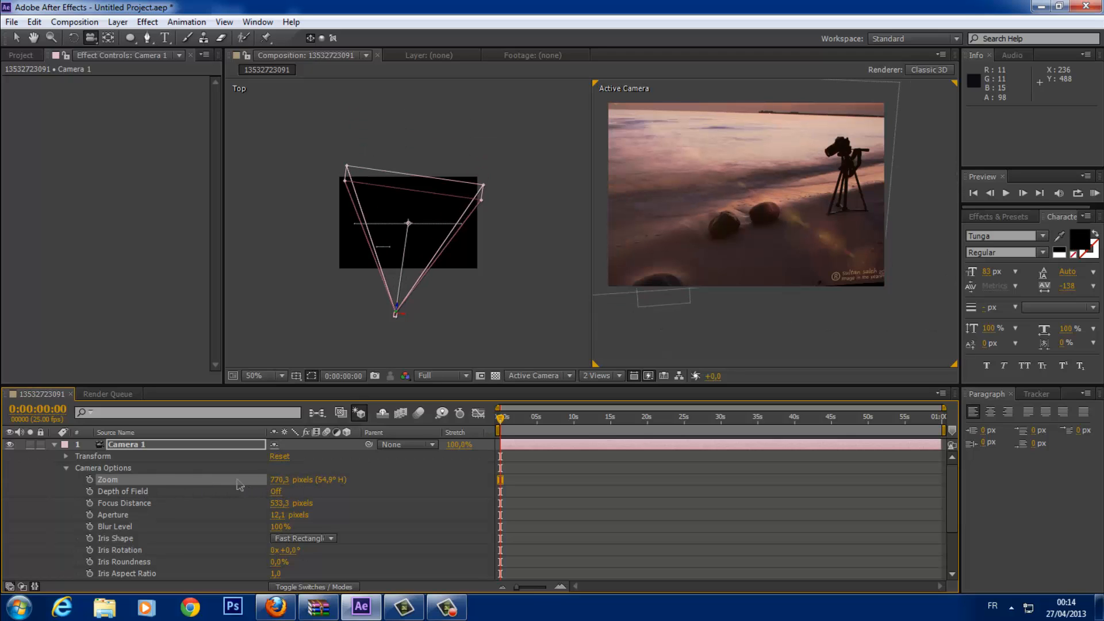
{"action": "left_click_drag", "start_coordinate": [273, 485], "coordinate": [230, 476]}
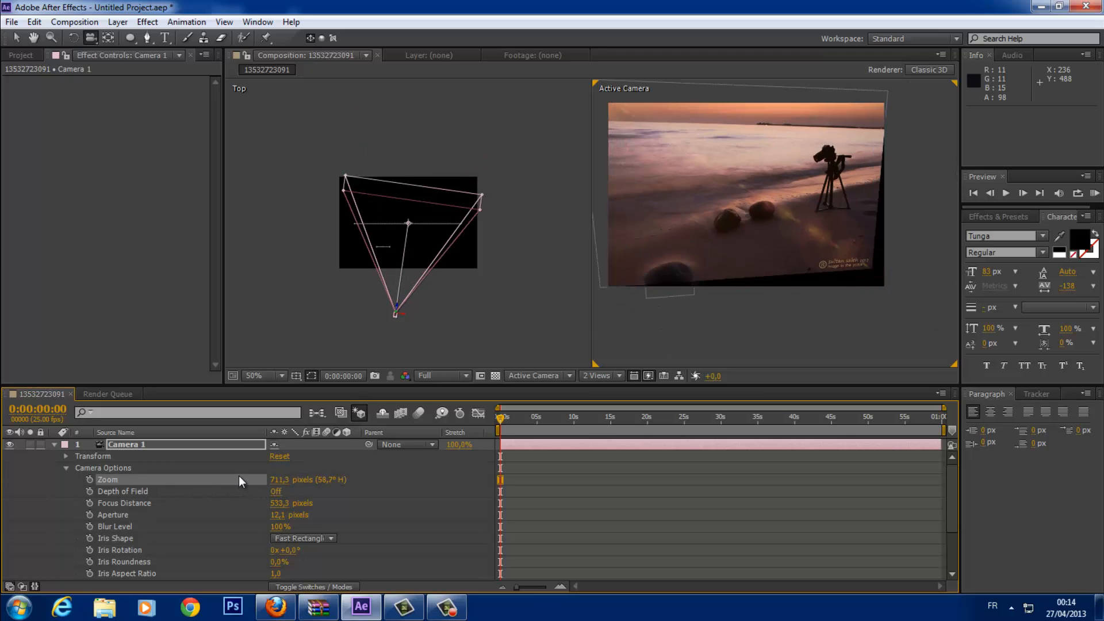
- Keyframe Camera 1's zoom at the composition start and increase it to about 1221 pixels at 0:00:06:14
{"action": "left_click", "coordinate": [89, 479]}
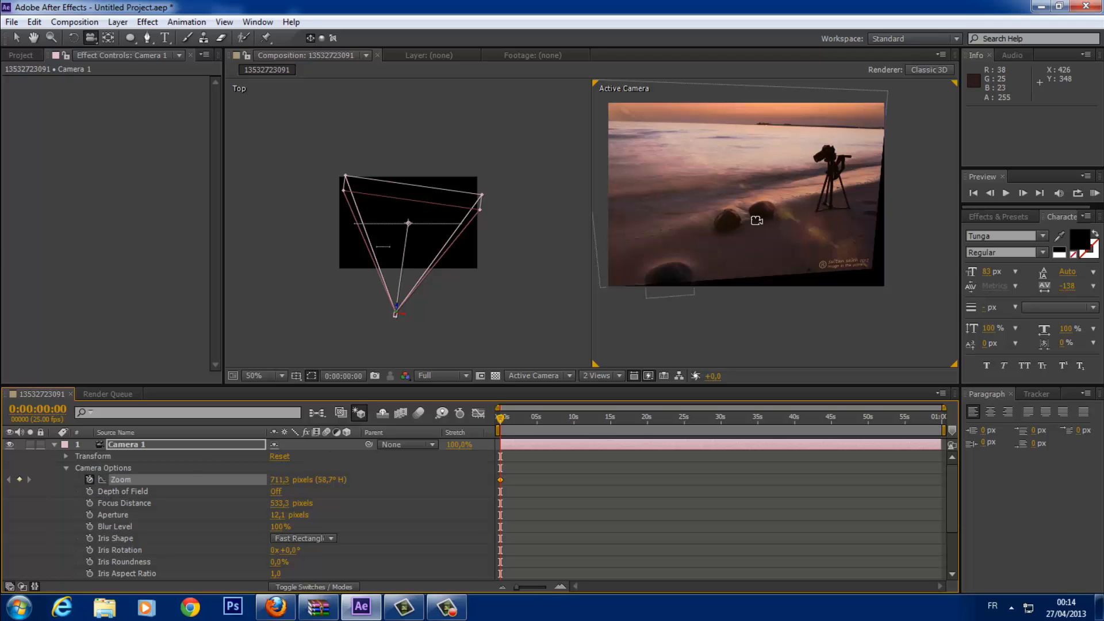
{"action": "left_click_drag", "start_coordinate": [499, 423], "coordinate": [548, 419]}
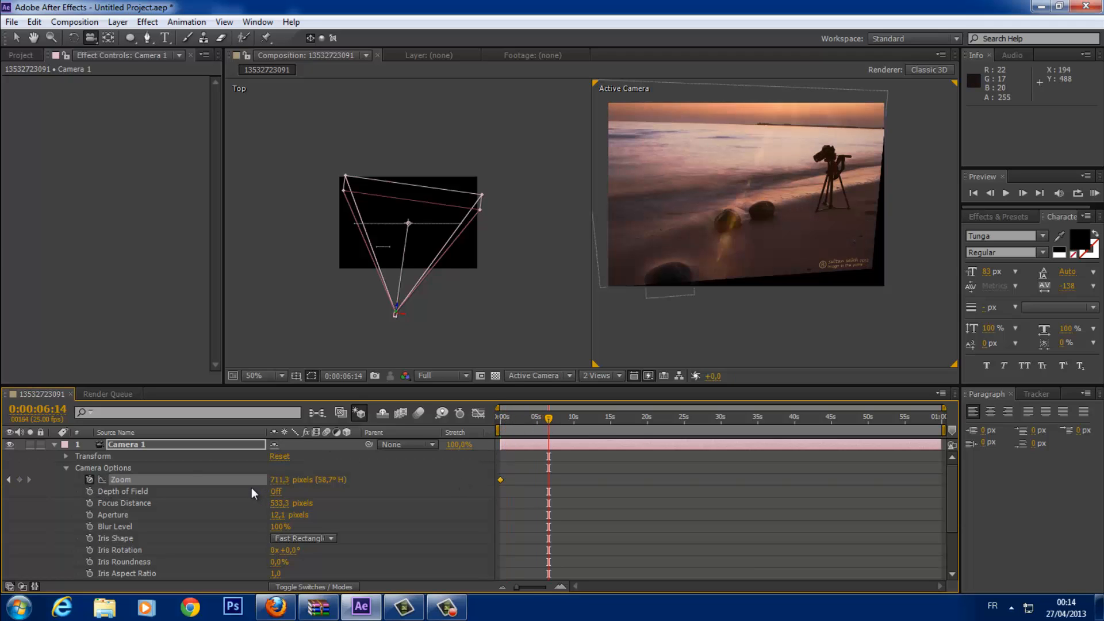
{"action": "left_click_drag", "start_coordinate": [274, 480], "coordinate": [499, 477]}
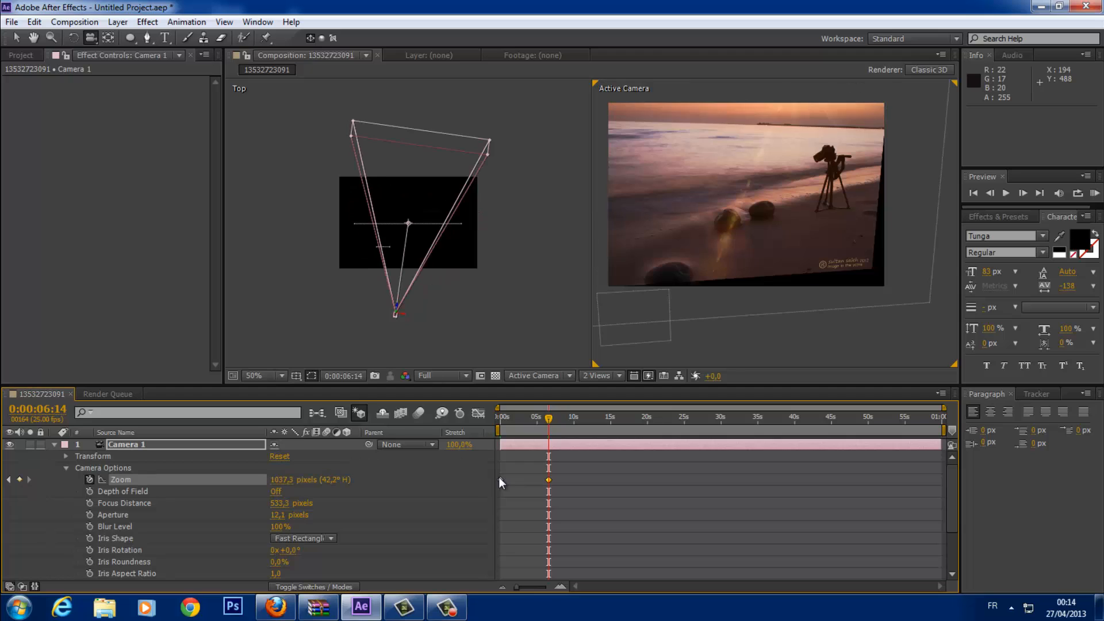
{"action": "left_click_drag", "start_coordinate": [274, 480], "coordinate": [462, 474]}
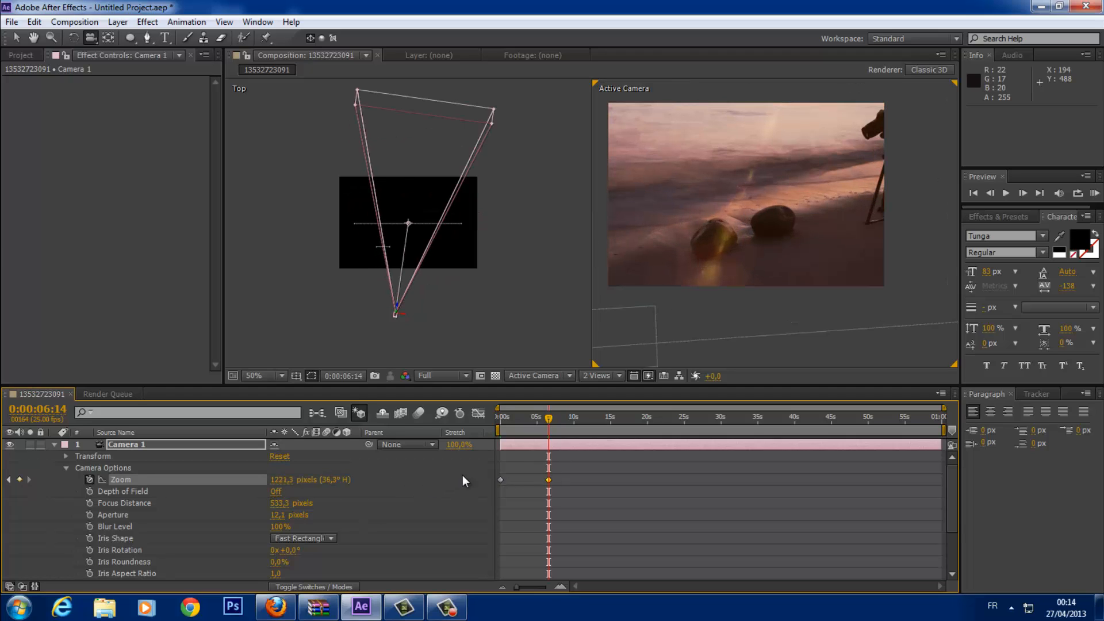
- Shift the second zoom keyframe earlier to about one second and preview the zoom animation from the start
{"action": "left_click_drag", "start_coordinate": [548, 418], "coordinate": [475, 423]}
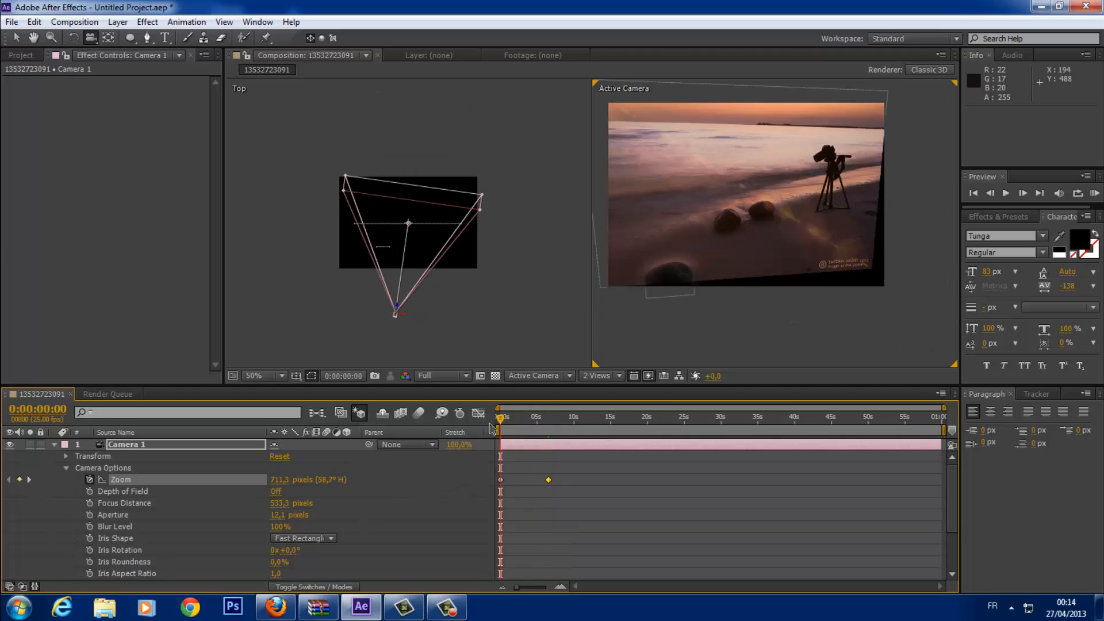
{"action": "left_click_drag", "start_coordinate": [547, 479], "coordinate": [509, 478]}
{"action": "key", "text": "space"}
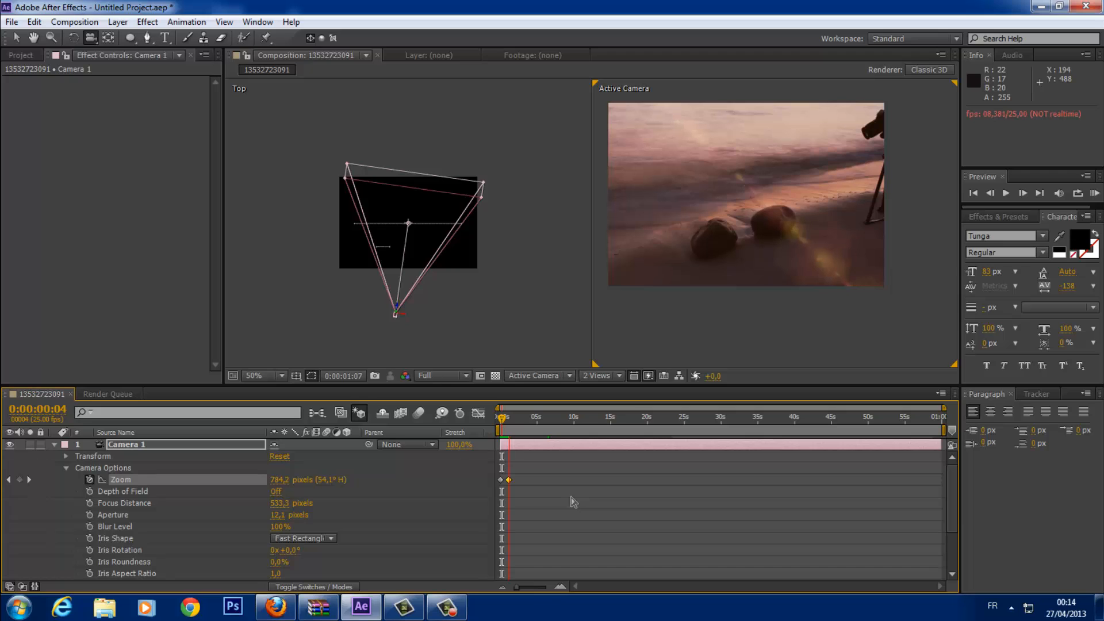
{"action": "key", "text": "space"}
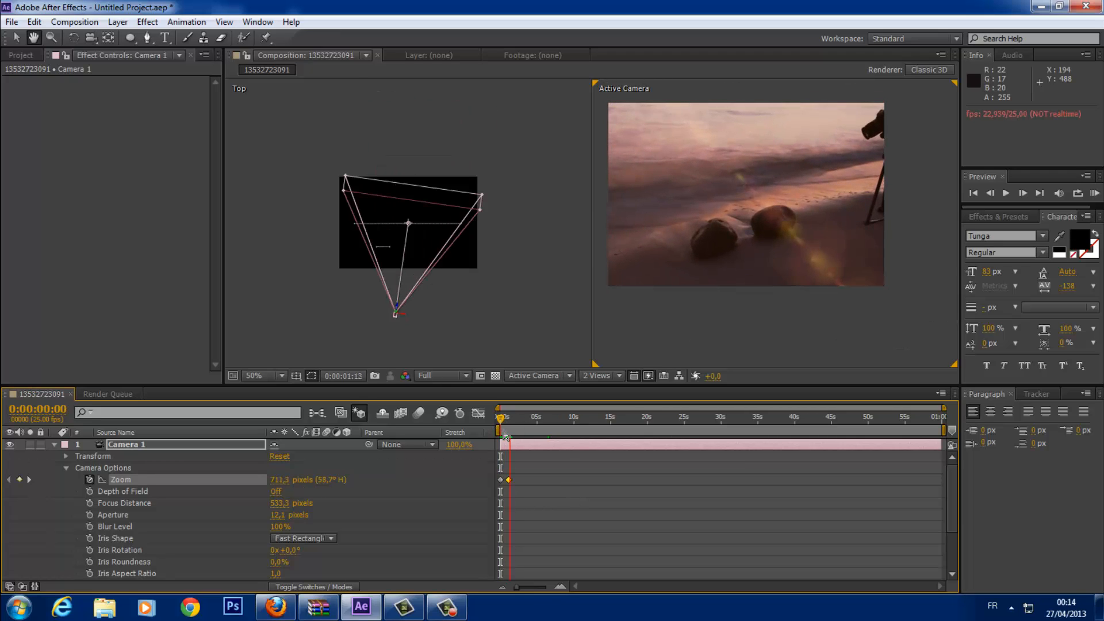
{"action": "key", "text": "space"}
{"action": "left_click_drag", "start_coordinate": [516, 422], "coordinate": [478, 402]}
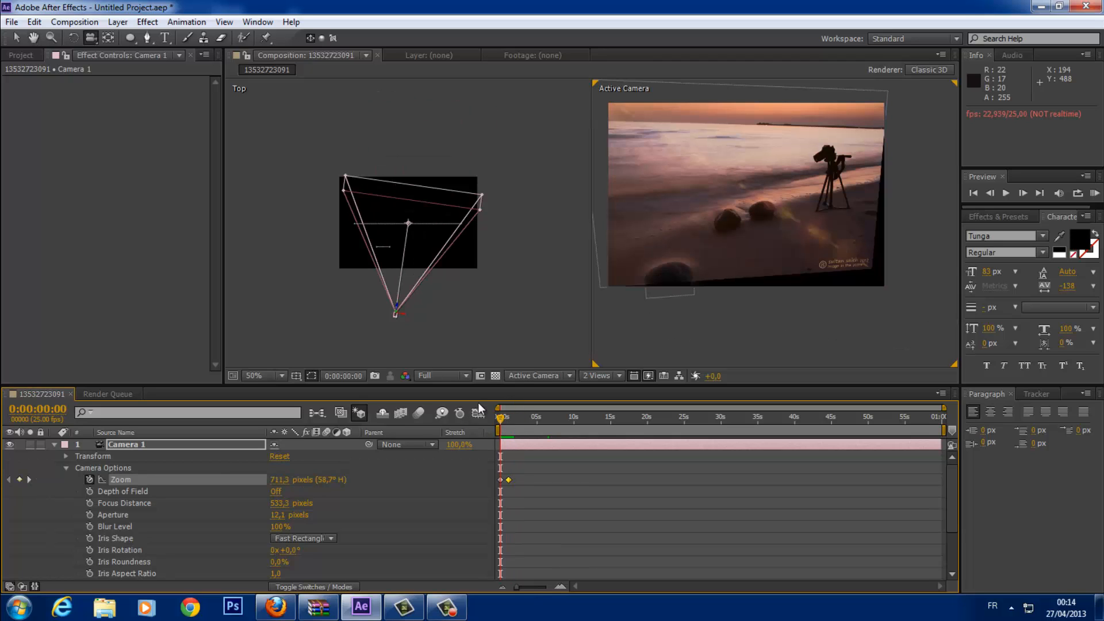
- Reduce the camera's starting zoom to about 582 pixels and shift its point of interest to X 343 and position to X 388.8
{"action": "left_click_drag", "start_coordinate": [276, 478], "coordinate": [201, 487]}
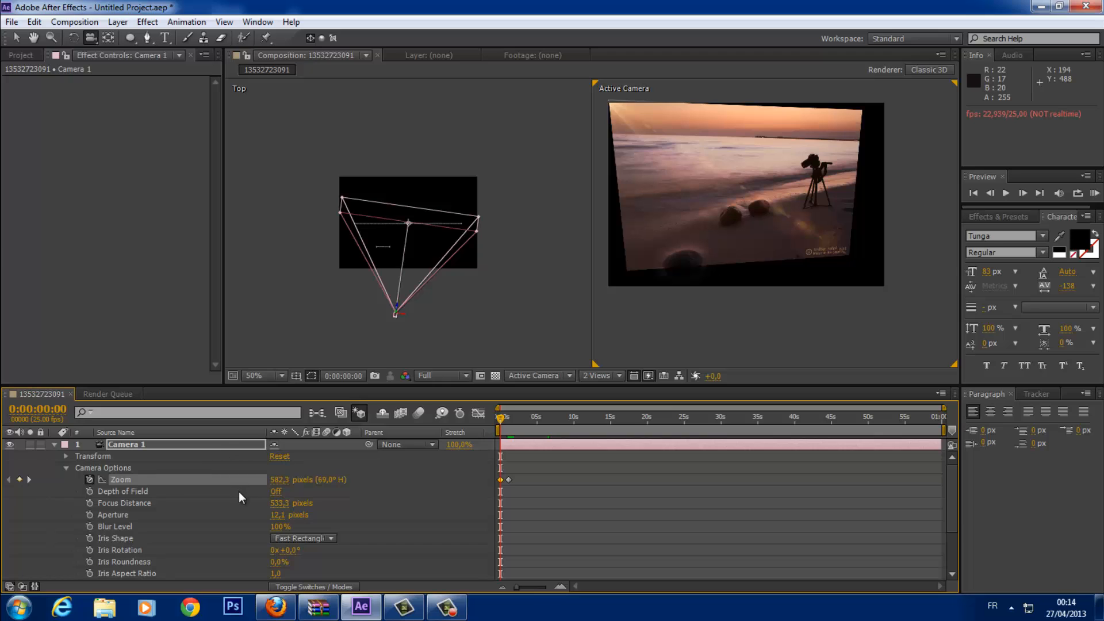
{"action": "left_click", "coordinate": [68, 467]}
{"action": "left_click", "coordinate": [68, 457]}
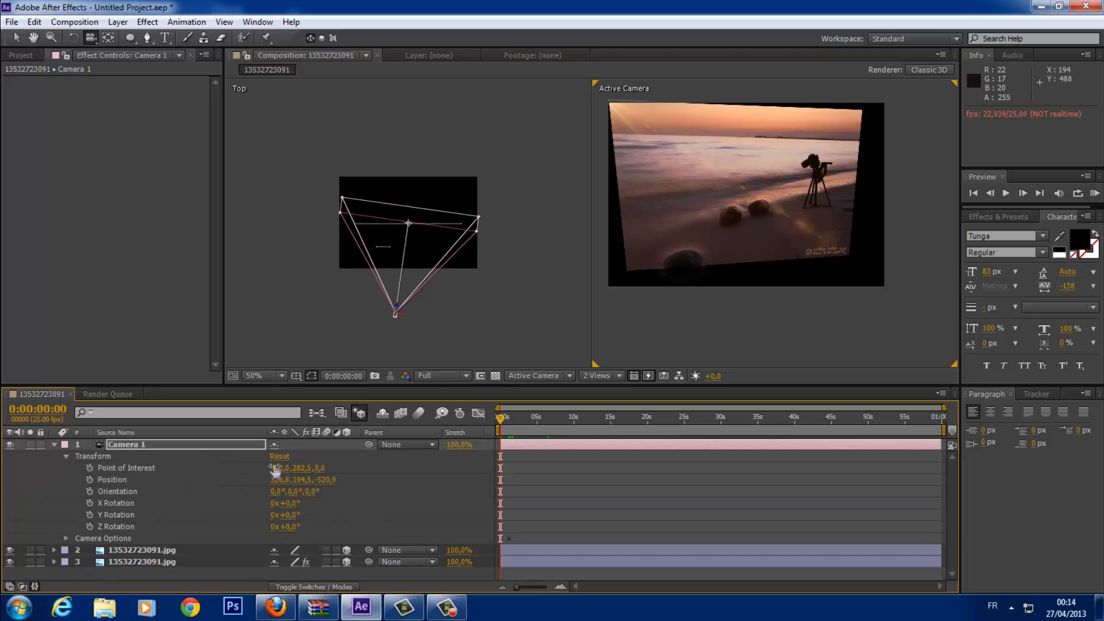
{"action": "left_click_drag", "start_coordinate": [275, 470], "coordinate": [302, 485]}
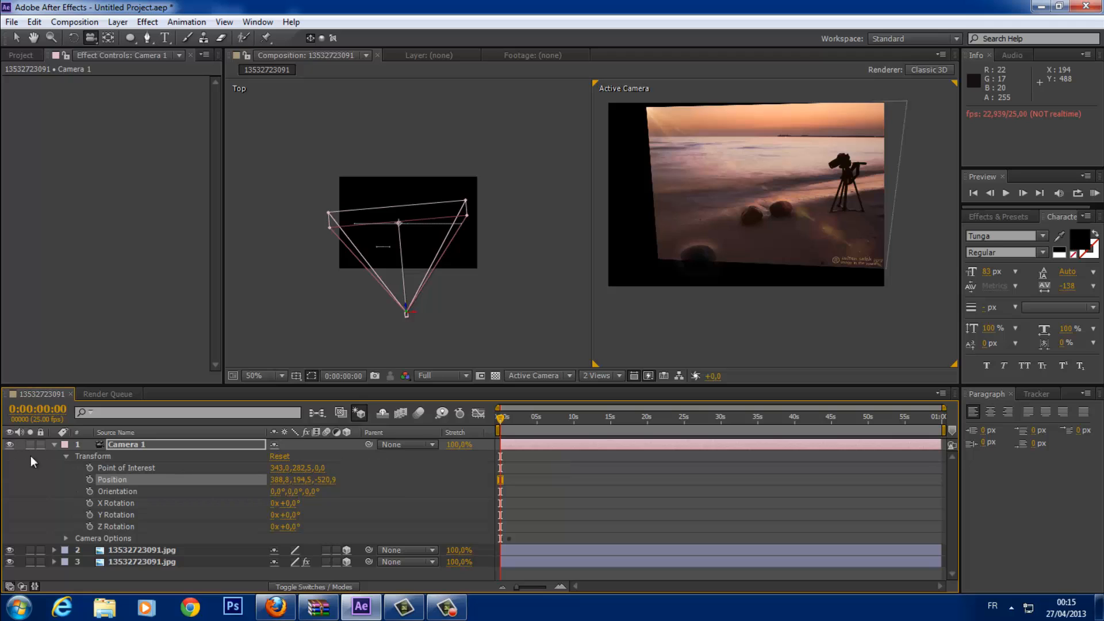
- Enable keyframing at the composition start for Camera 1's point of interest, position and orientation
{"action": "left_click", "coordinate": [91, 459]}
{"action": "left_click", "coordinate": [90, 468]}
{"action": "left_click", "coordinate": [90, 479]}
{"action": "left_click", "coordinate": [90, 491]}
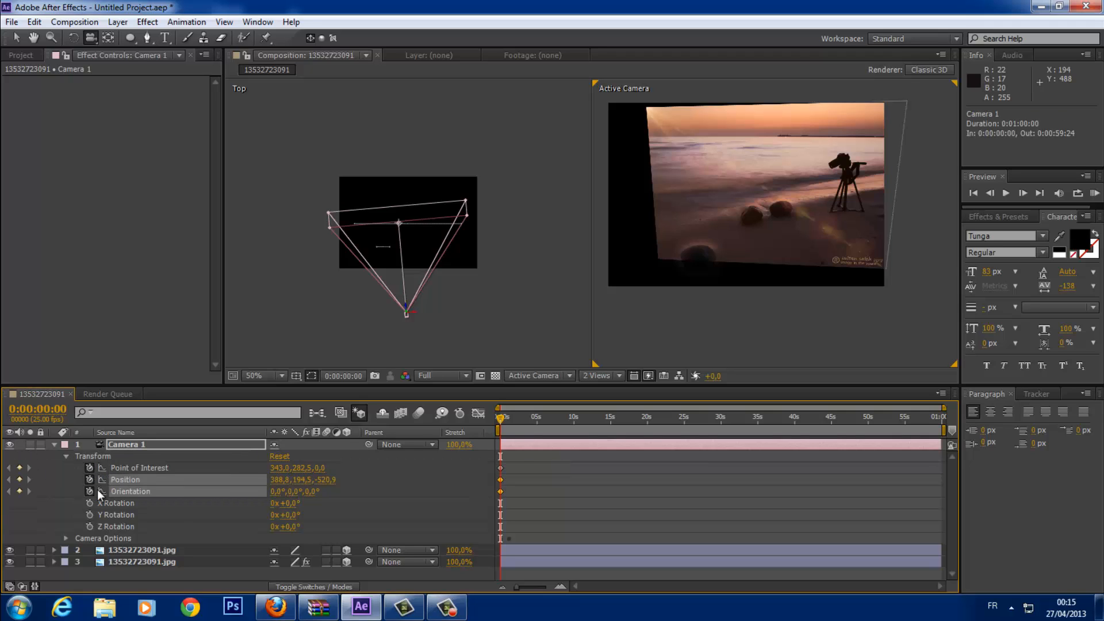
- Orbit the camera to about 265, -130, -324 at 0:00:02:13 and shift that position keyframe to 0:00:01:01
{"action": "left_click_drag", "start_coordinate": [519, 420], "coordinate": [516, 420]}
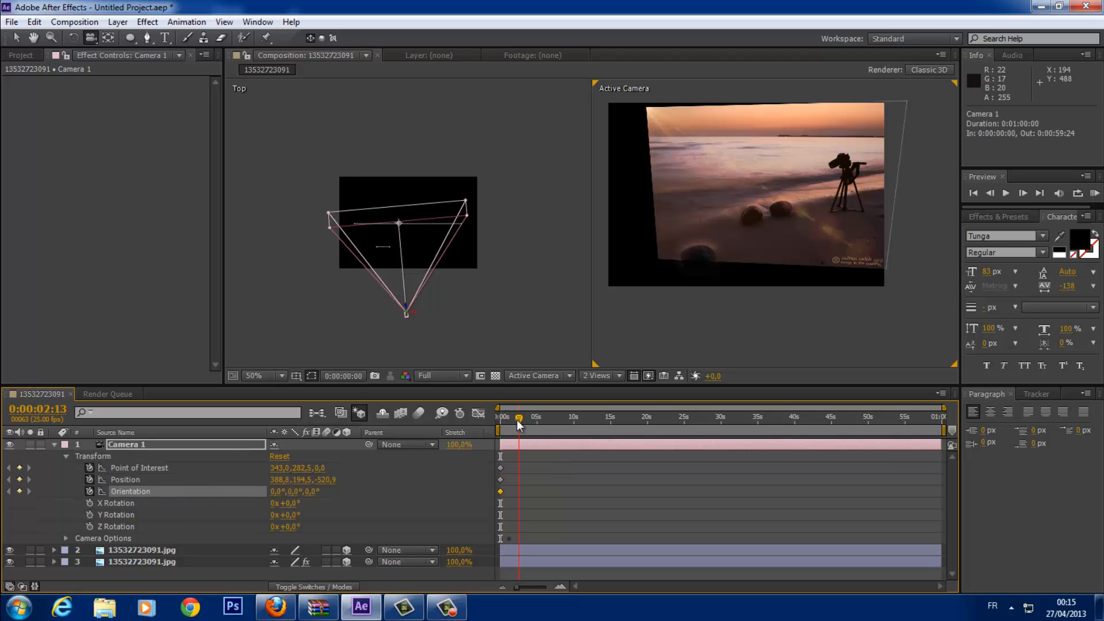
{"action": "left_click_drag", "start_coordinate": [747, 174], "coordinate": [783, 223]}
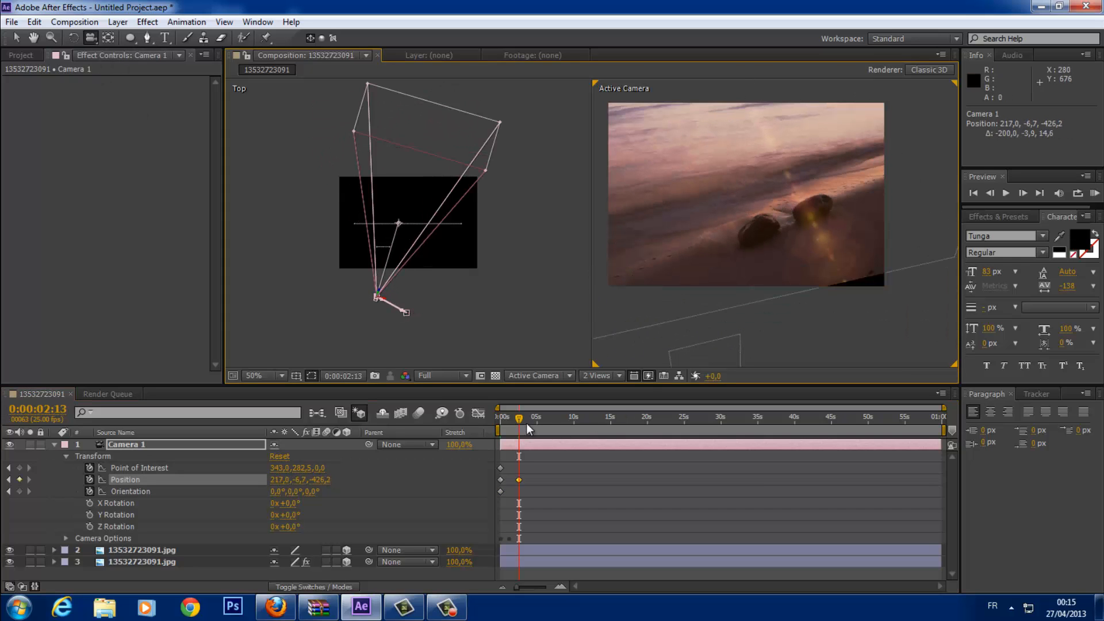
{"action": "left_click_drag", "start_coordinate": [709, 233], "coordinate": [763, 261]}
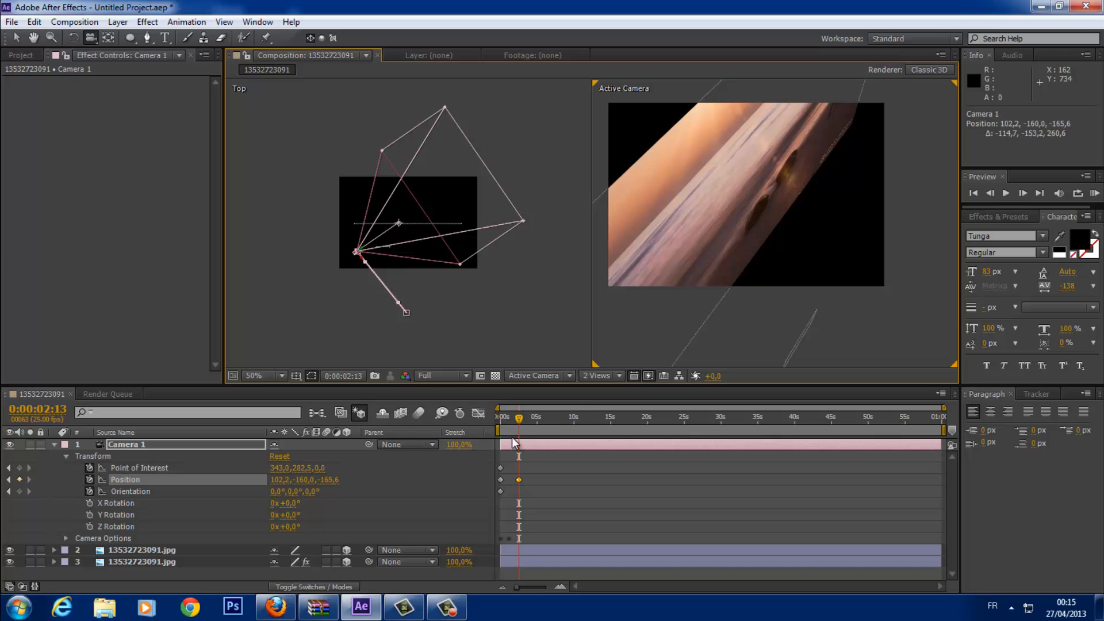
{"action": "left_click_drag", "start_coordinate": [687, 229], "coordinate": [630, 223]}
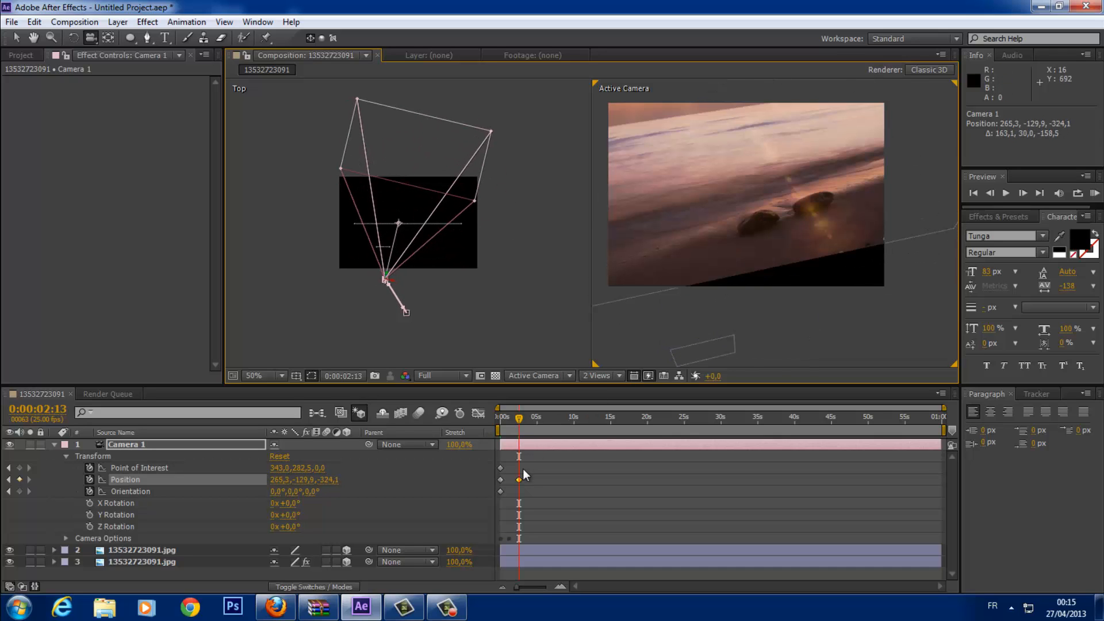
{"action": "left_click_drag", "start_coordinate": [514, 481], "coordinate": [507, 479]}
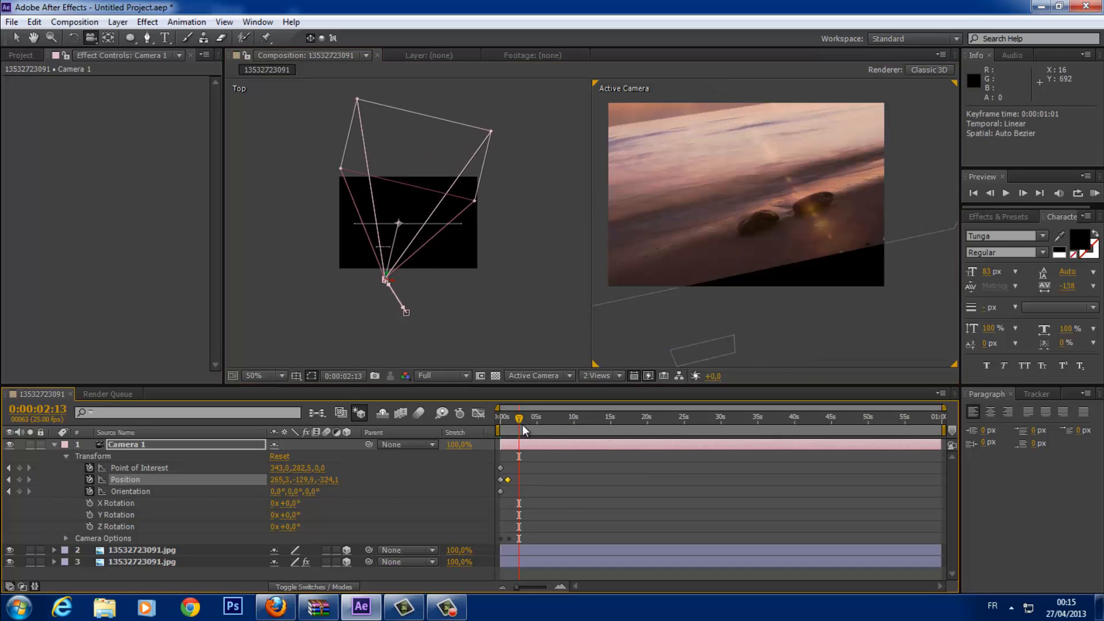
- Add two more orbiting position keyframes at about two and three seconds, ending near 433, 167, -510, and preview the move
{"action": "left_click_drag", "start_coordinate": [509, 422], "coordinate": [516, 421]}
{"action": "left_click_drag", "start_coordinate": [760, 180], "coordinate": [776, 199]}
{"action": "left_click_drag", "start_coordinate": [515, 428], "coordinate": [525, 422]}
{"action": "left_click_drag", "start_coordinate": [754, 209], "coordinate": [633, 253]}
{"action": "key", "text": "space"}
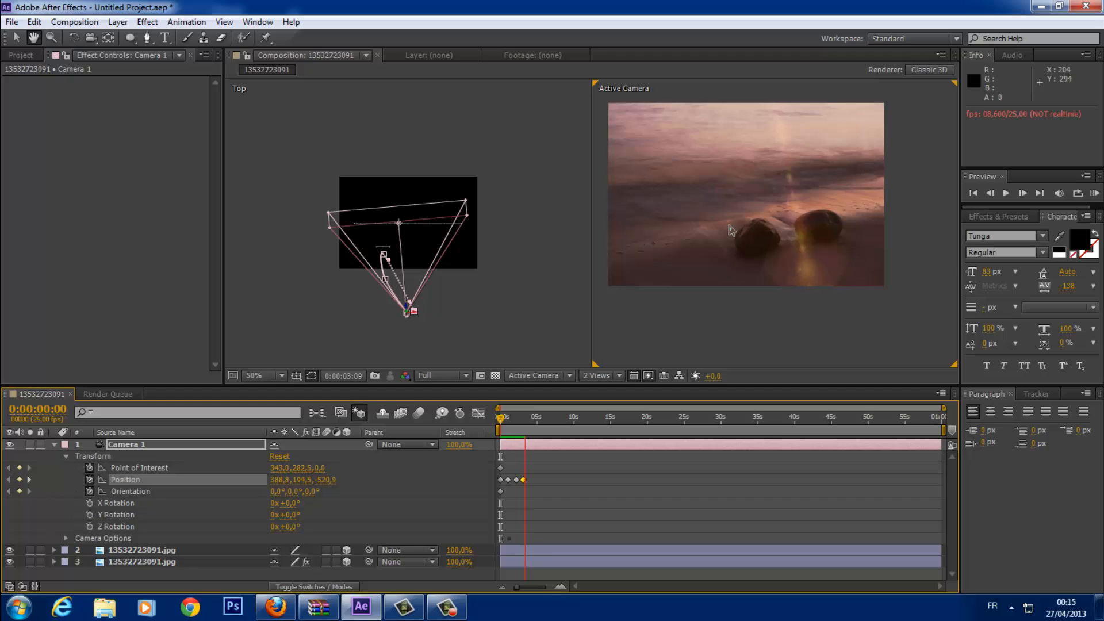
- Remove all keyframes from Camera 1's position, point of interest, orientation and zoom
{"action": "key", "text": "c"}
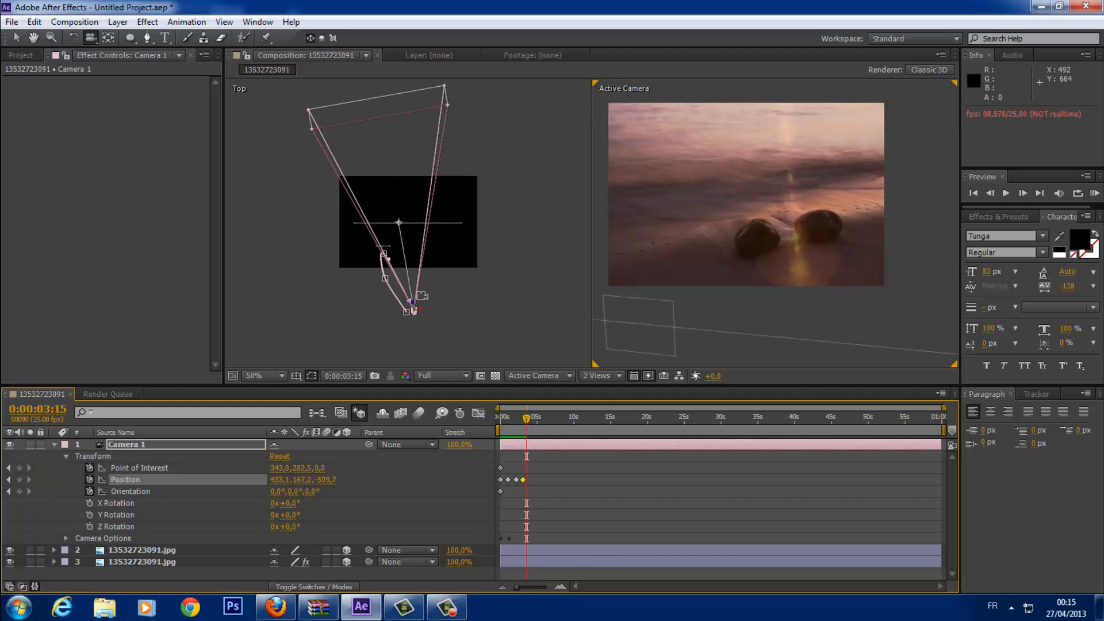
{"action": "left_click", "coordinate": [415, 309]}
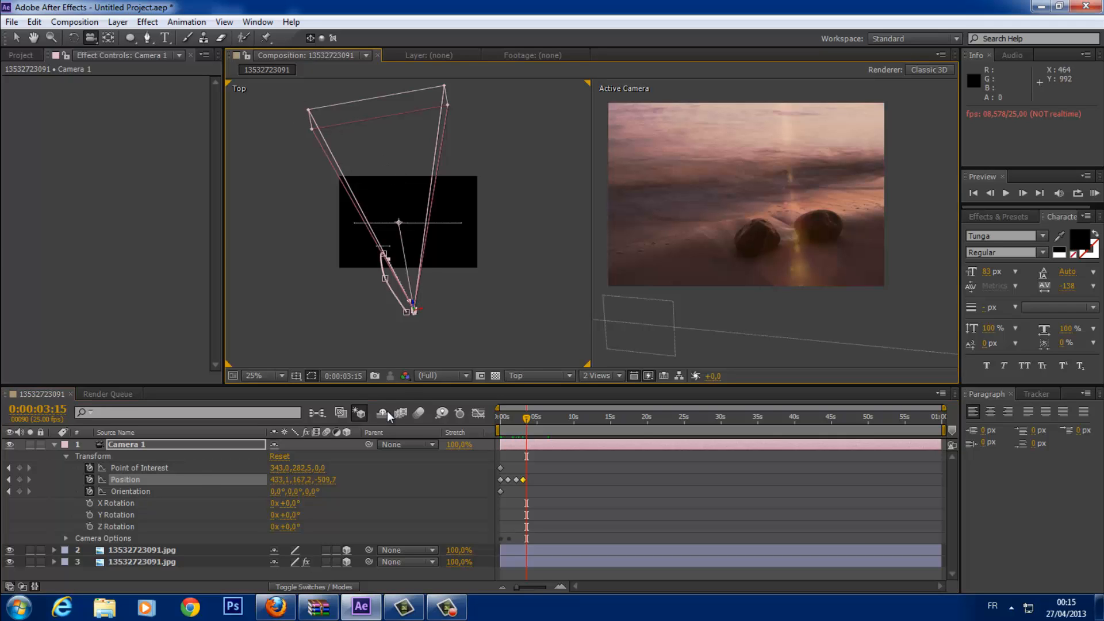
{"action": "left_click", "coordinate": [89, 479]}
{"action": "left_click", "coordinate": [89, 468]}
{"action": "left_click", "coordinate": [90, 491]}
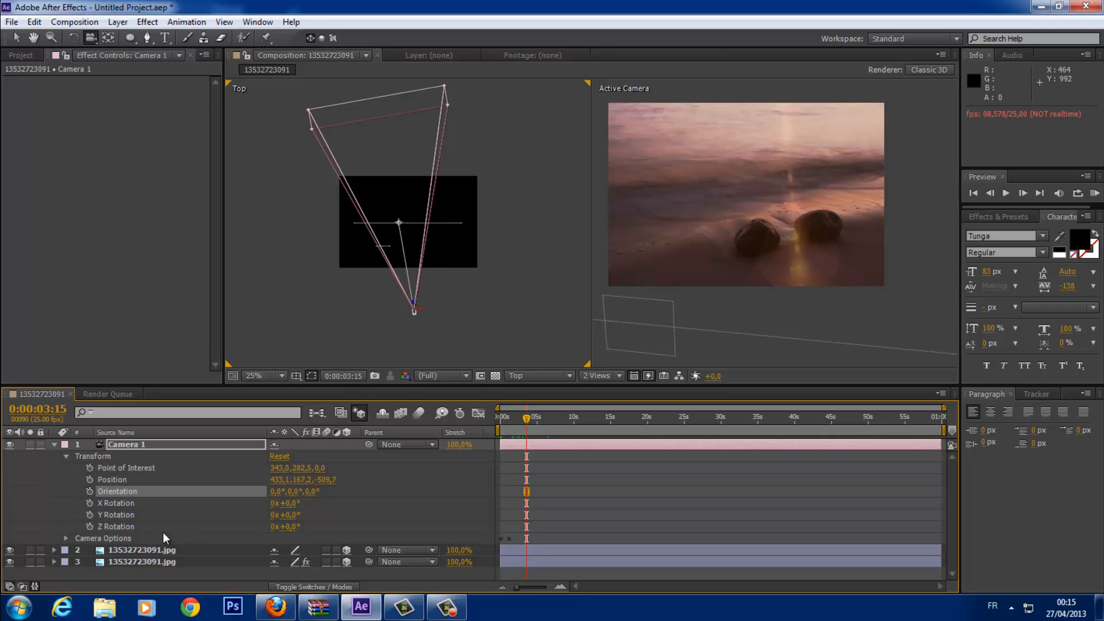
{"action": "left_click", "coordinate": [66, 538]}
{"action": "scroll", "coordinate": [91, 506], "scroll_direction": "down", "scroll_amount": 3}
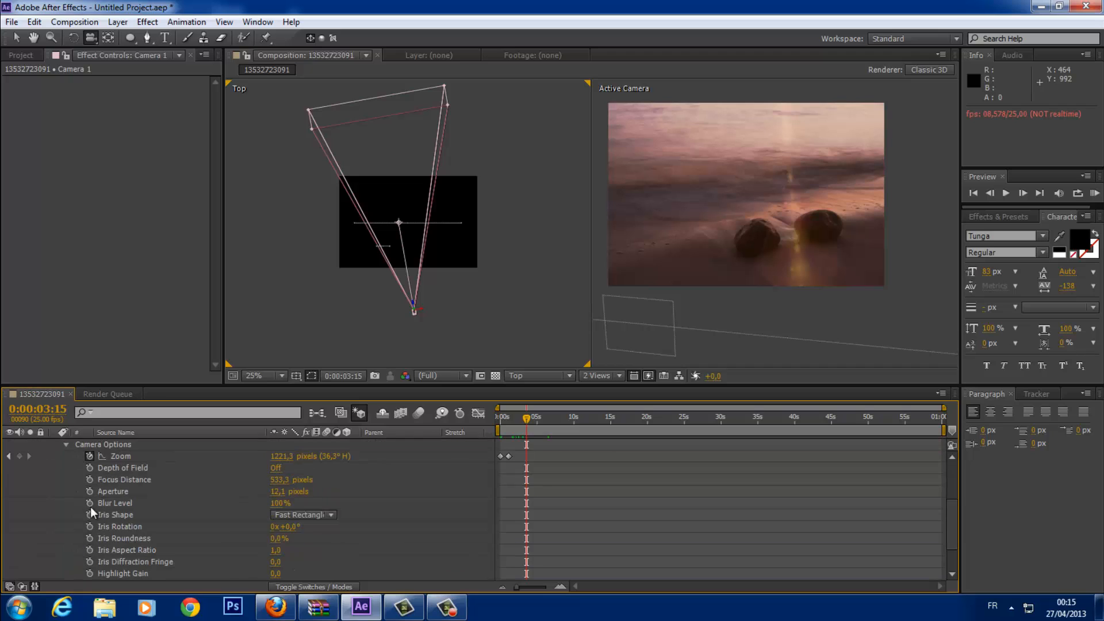
{"action": "left_click", "coordinate": [89, 456]}
- Return to the start of the composition and reduce Camera 1's zoom to about 790 pixels
{"action": "left_click_drag", "start_coordinate": [532, 422], "coordinate": [502, 418]}
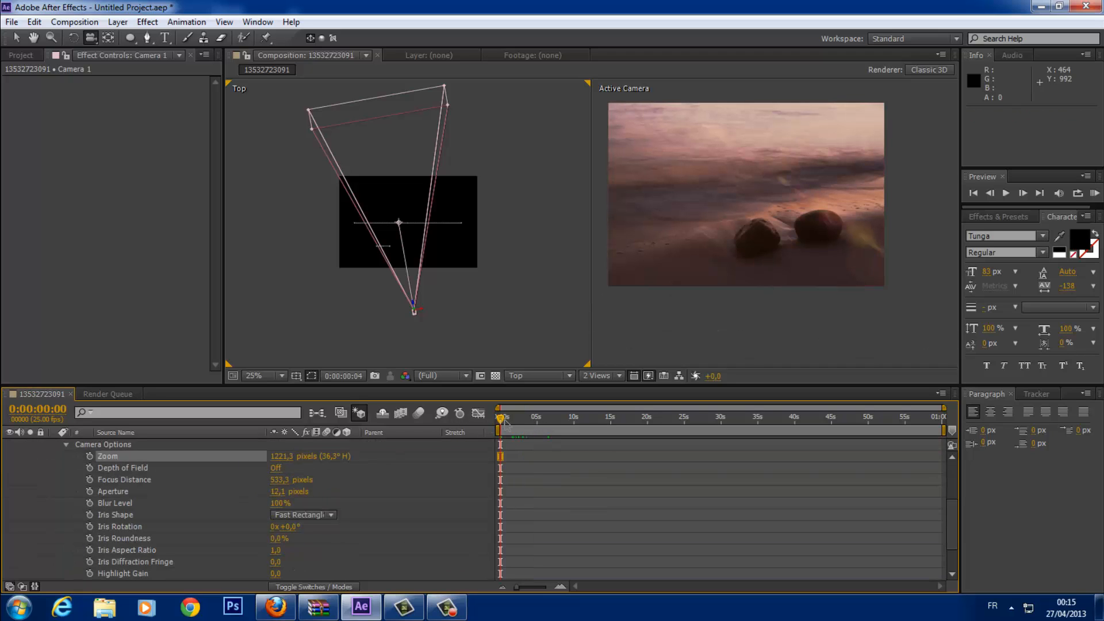
{"action": "left_click", "coordinate": [738, 211]}
{"action": "scroll", "coordinate": [710, 201], "scroll_direction": "down", "scroll_amount": 1}
{"action": "scroll", "coordinate": [710, 201], "scroll_direction": "up", "scroll_amount": 1}
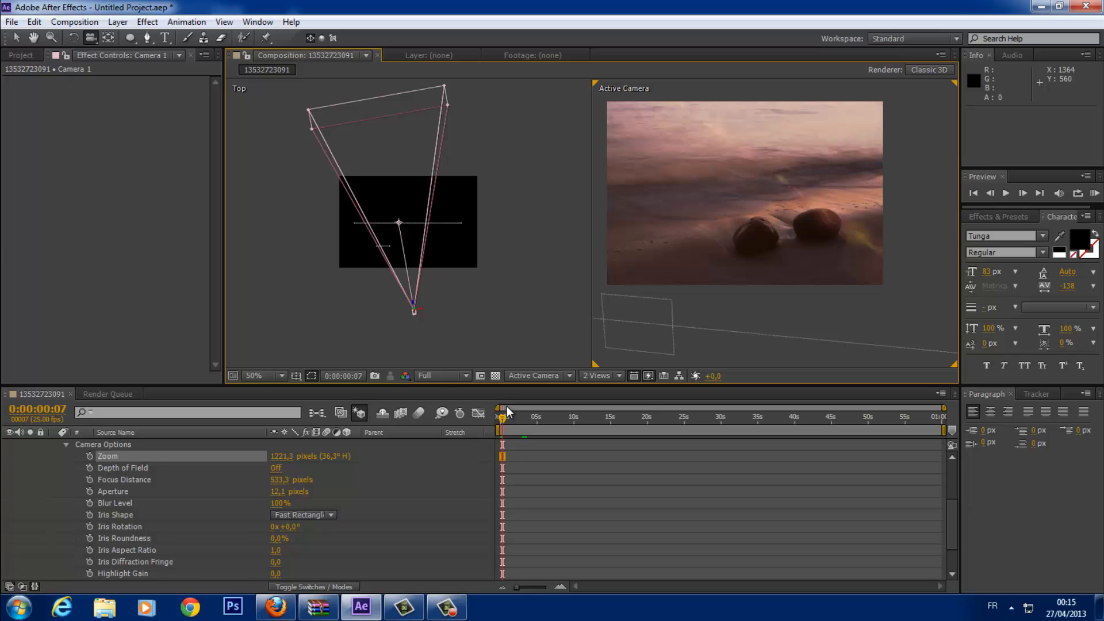
{"action": "left_click_drag", "start_coordinate": [502, 418], "coordinate": [493, 420]}
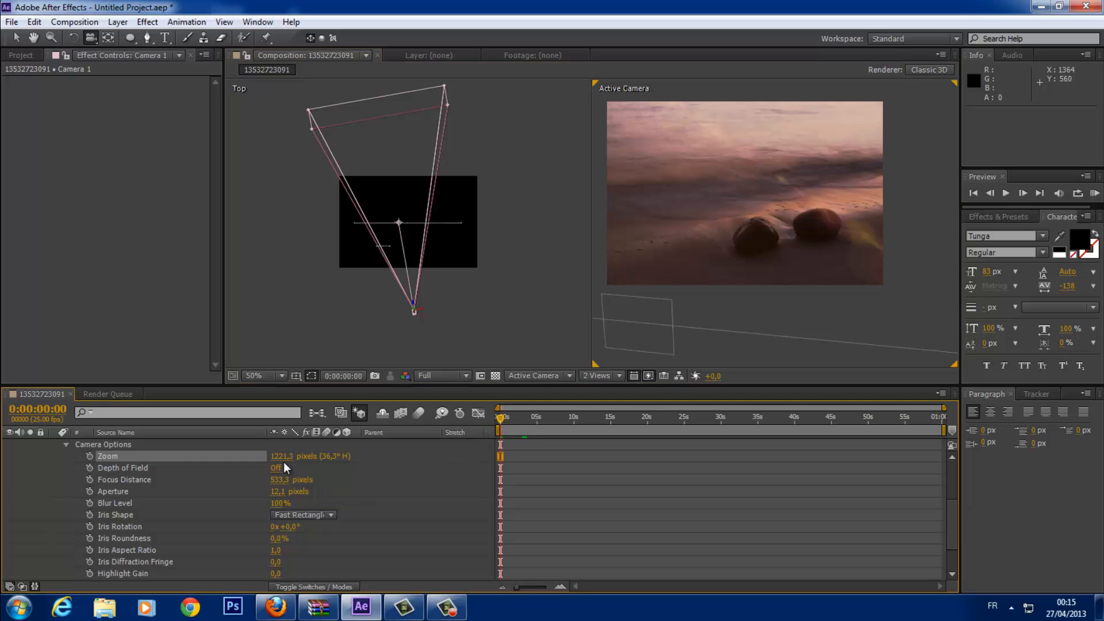
{"action": "left_click_drag", "start_coordinate": [142, 459], "coordinate": [4, 481]}
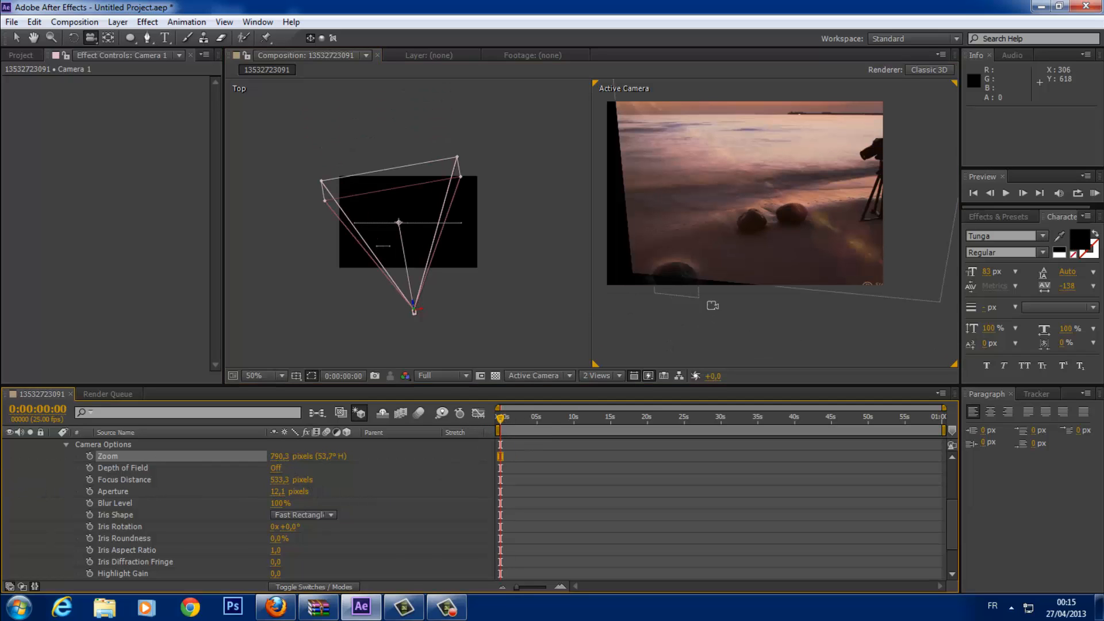
- Orbit Camera 1 to a position of about 288, 296, -527
{"action": "left_click", "coordinate": [279, 456]}
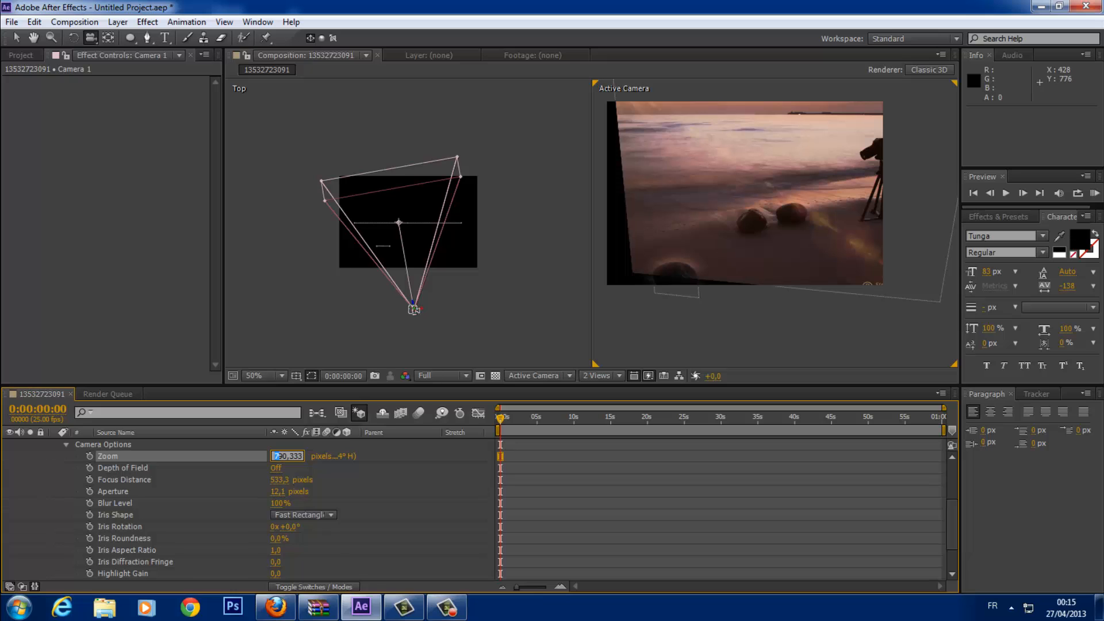
{"action": "left_click", "coordinate": [413, 310]}
{"action": "left_click_drag", "start_coordinate": [760, 198], "coordinate": [769, 183]}
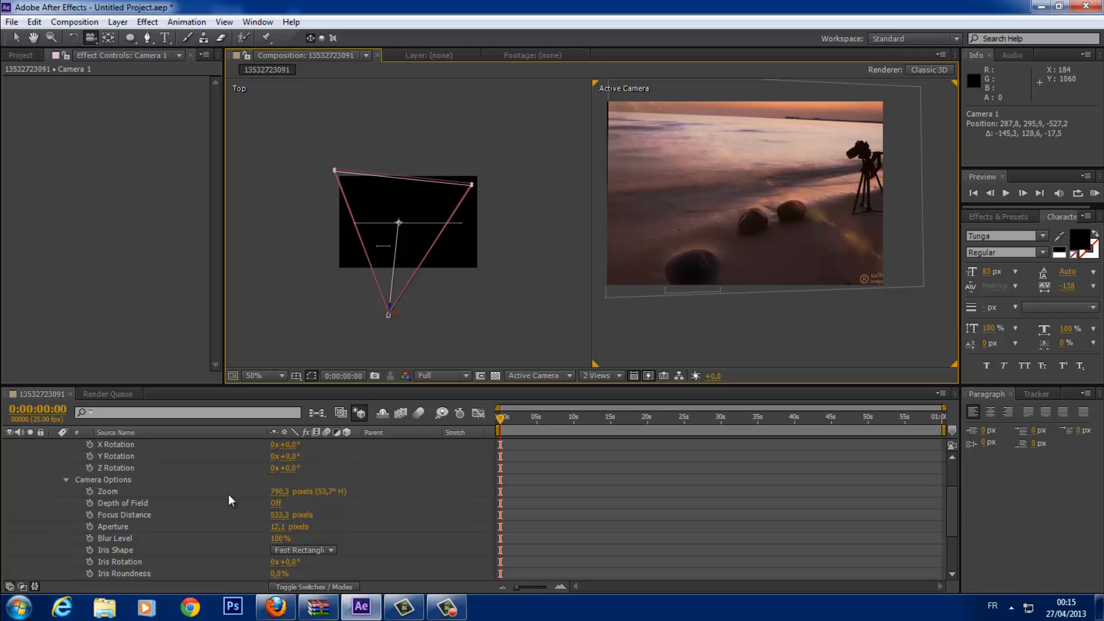
- Set Camera 1's focus distance to about 776 pixels, iris aspect ratio and diffraction fringe to 100, and aperture to about 459 pixels
{"action": "left_click_drag", "start_coordinate": [272, 480], "coordinate": [440, 480]}
{"action": "left_click_drag", "start_coordinate": [280, 550], "coordinate": [515, 568]}
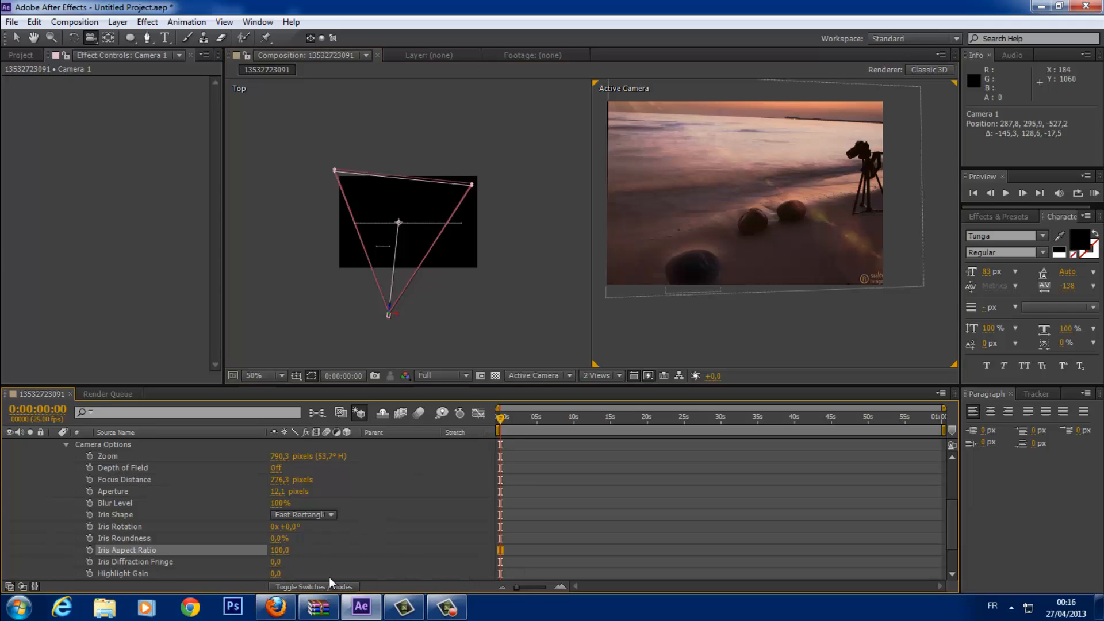
{"action": "left_click_drag", "start_coordinate": [274, 566], "coordinate": [420, 556]}
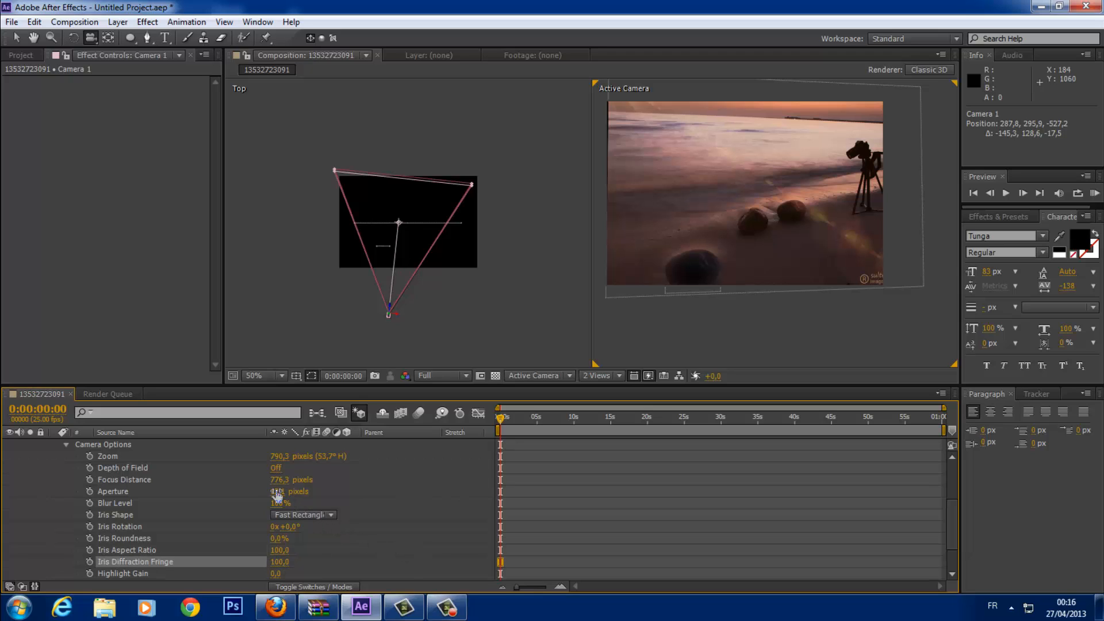
{"action": "left_click_drag", "start_coordinate": [276, 494], "coordinate": [586, 493]}
{"action": "scroll", "coordinate": [144, 473], "scroll_direction": "up", "scroll_amount": 1}
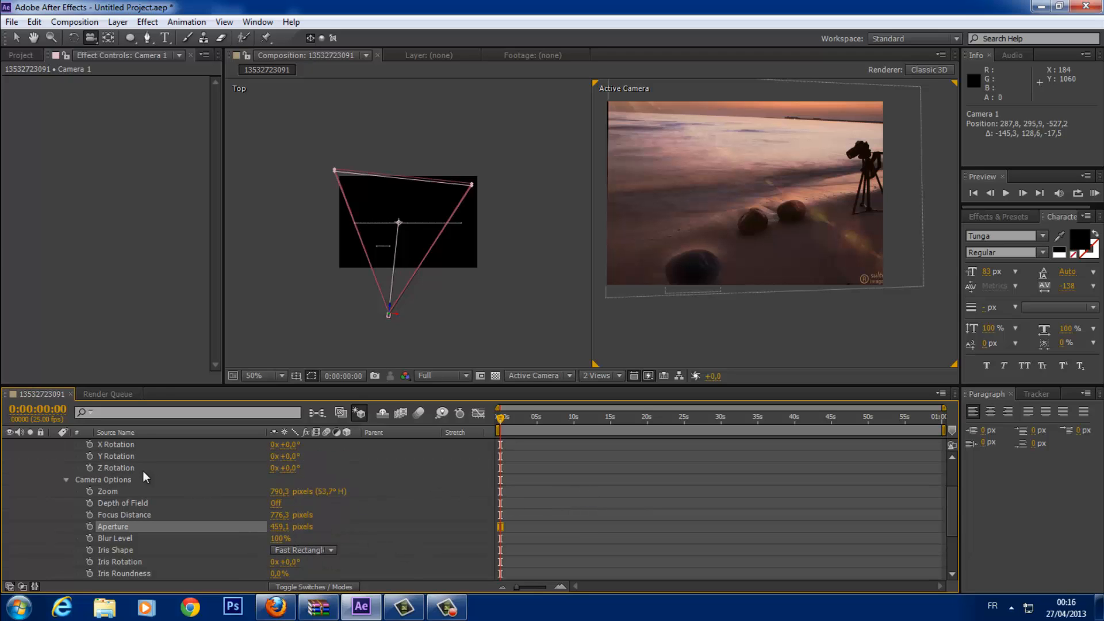
- Set Camera 1's Y rotation to 150x +18.0° in its transform properties
{"action": "left_click", "coordinate": [67, 480]}
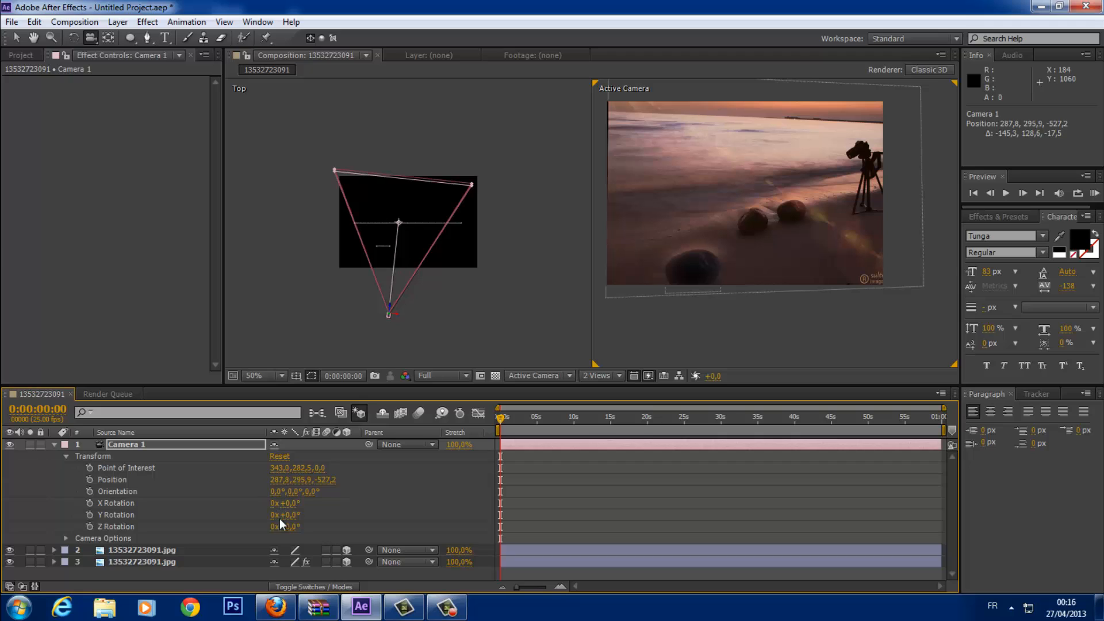
{"action": "mouse_move", "coordinate": [288, 514]}
{"action": "left_mouse_down"}
{"action": "mouse_move", "coordinate": [408, 511]}
{"action": "mouse_move", "coordinate": [285, 538]}
{"action": "mouse_move", "coordinate": [271, 519]}
{"action": "left_mouse_up"}
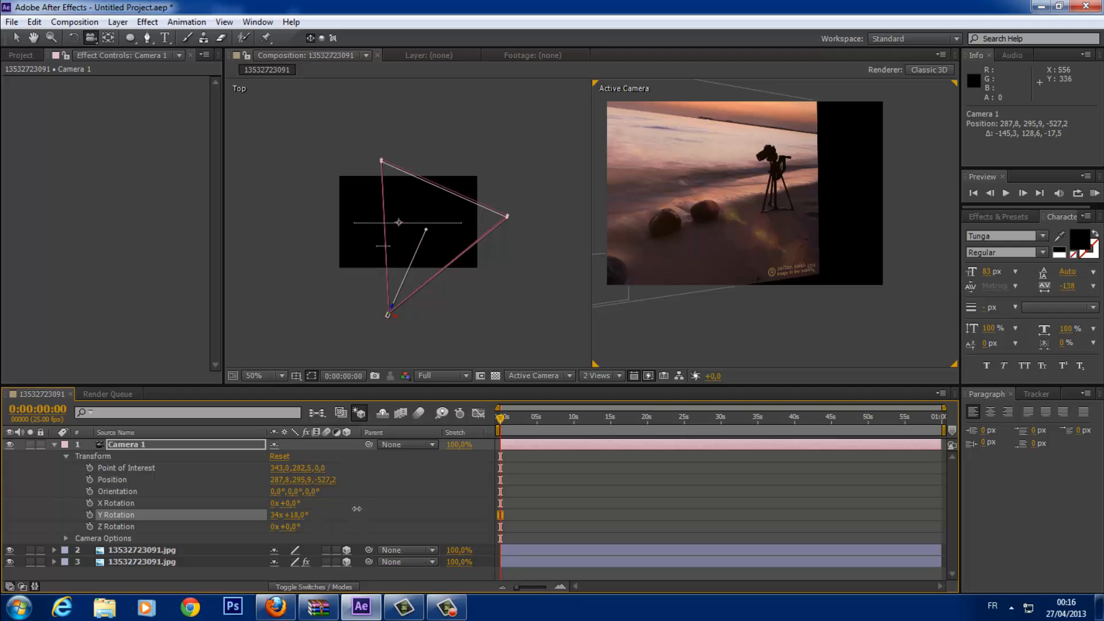
{"action": "scroll", "coordinate": [479, 224], "scroll_direction": "down", "scroll_amount": 3}
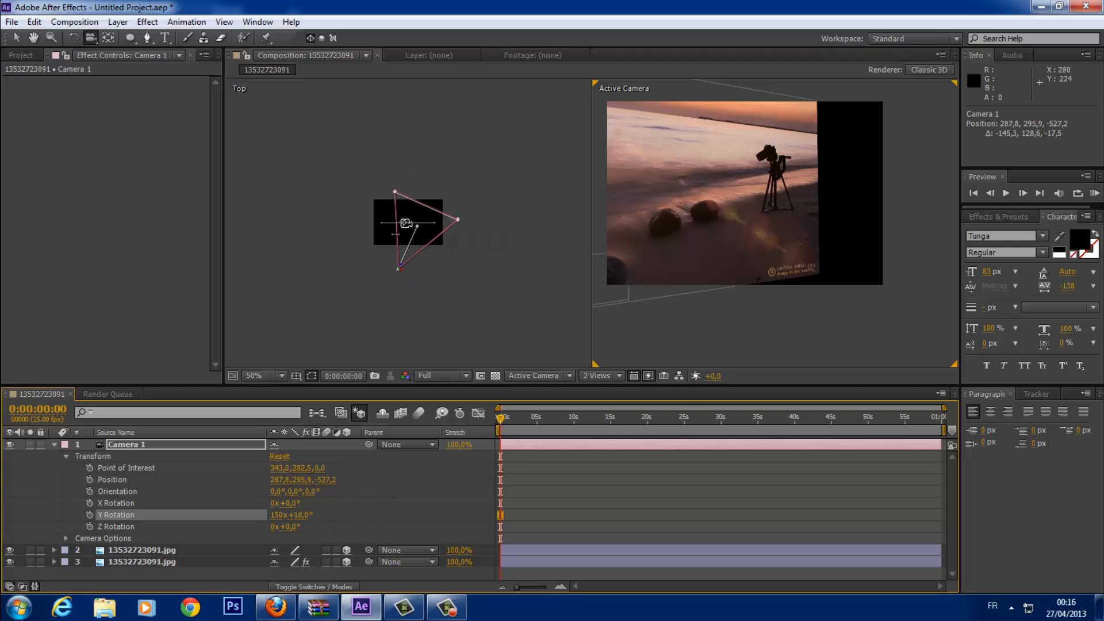
- Duplicate the bottom 13532723091.jpg layer carrying the Optical Flares effect
{"action": "left_click", "coordinate": [183, 538]}
{"action": "left_click", "coordinate": [160, 561]}
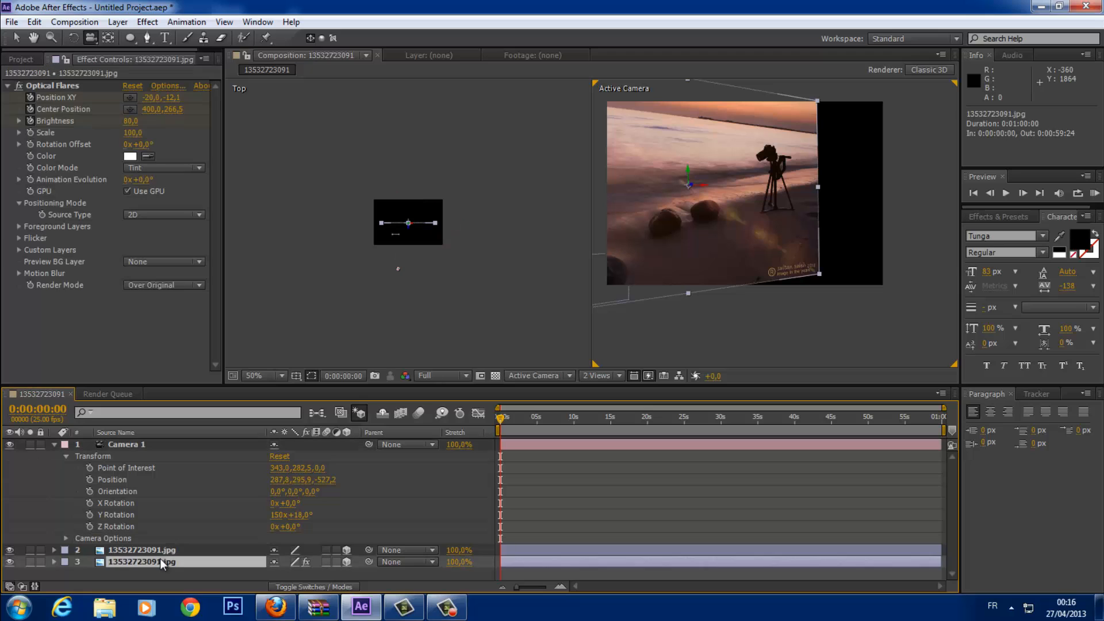
{"action": "key", "text": "ctrl+c"}
{"action": "key", "text": "ctrl+v"}
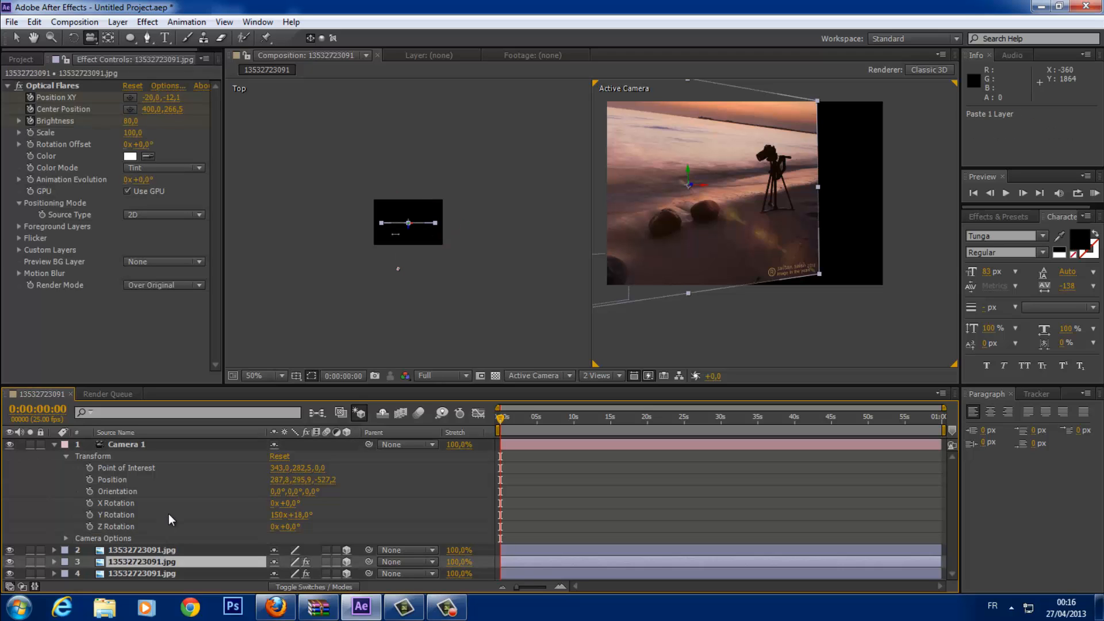
- Orbit the camera around the beach scene to a position of about 480, 305, -512
{"action": "left_click", "coordinate": [16, 38]}
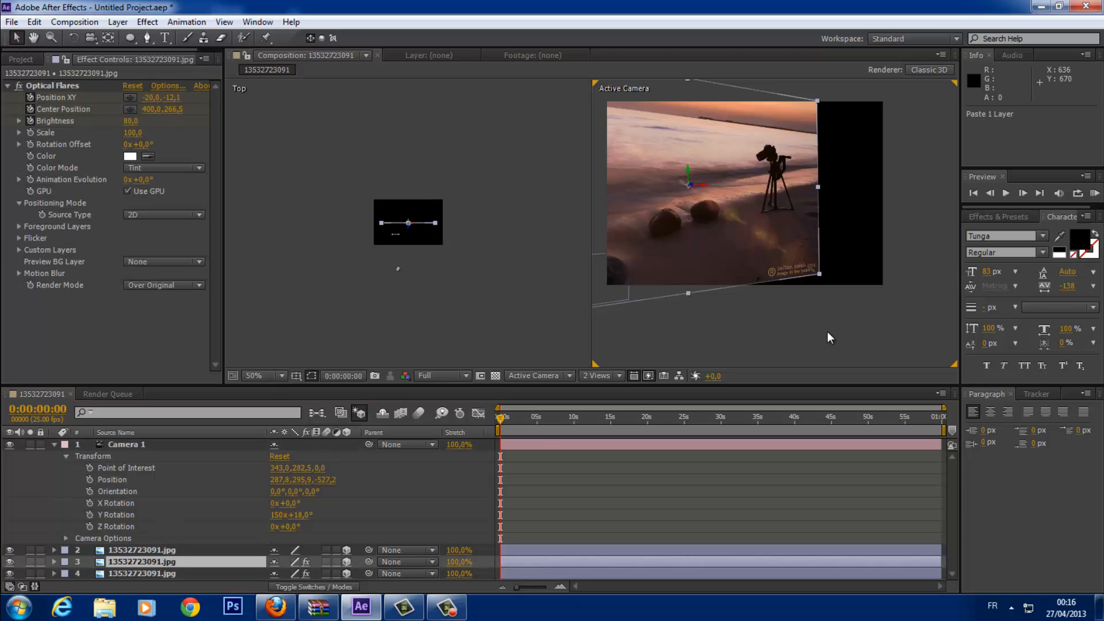
{"action": "left_click", "coordinate": [580, 571]}
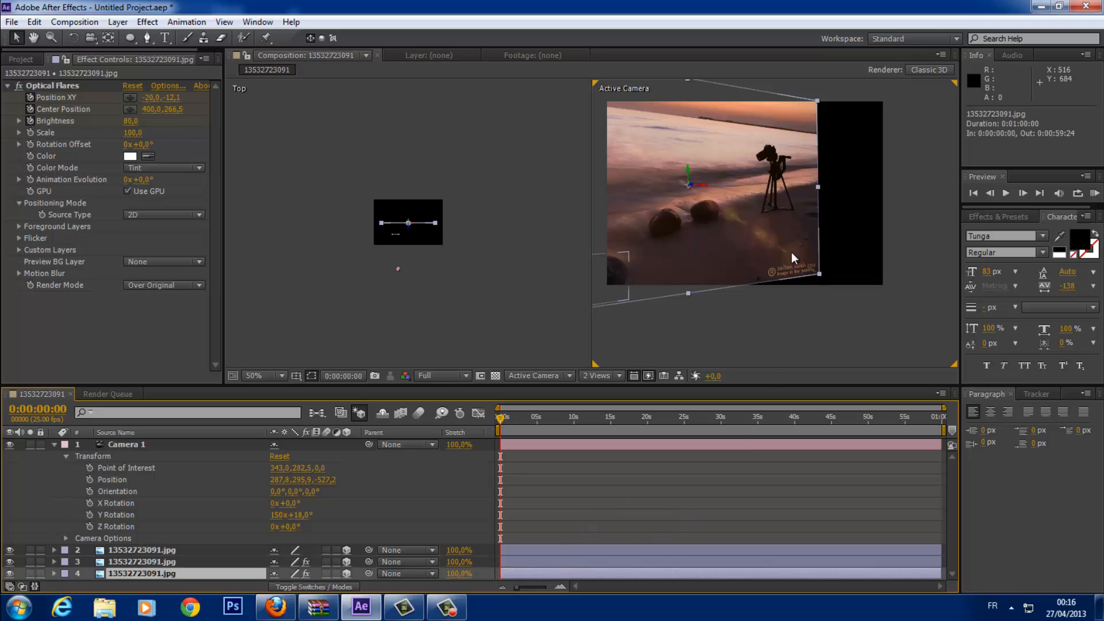
{"action": "key", "text": "comma"}
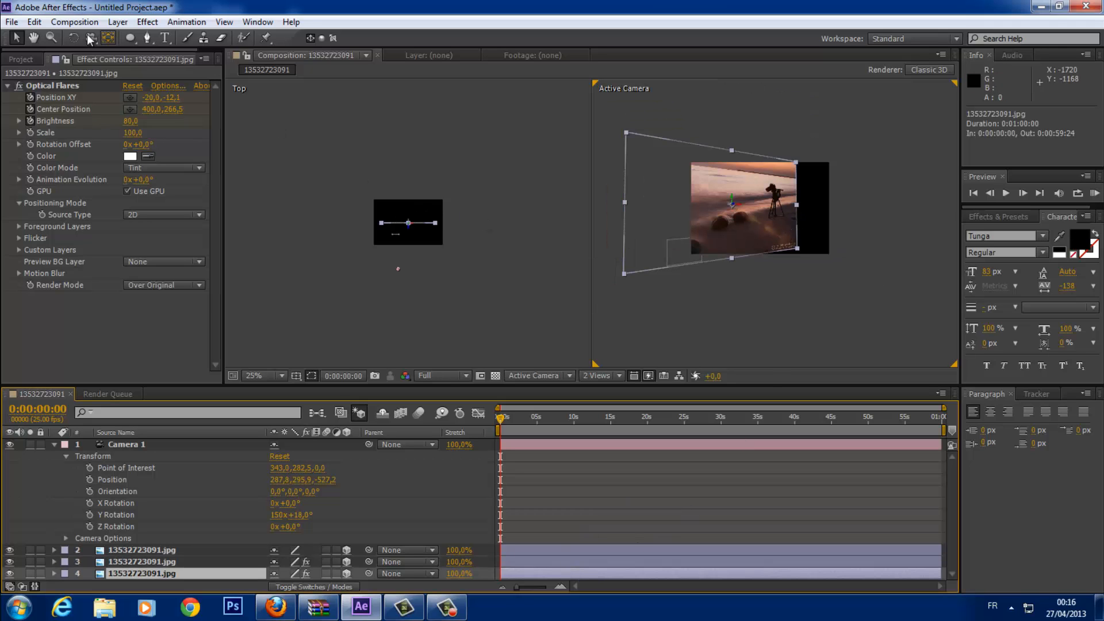
{"action": "left_click", "coordinate": [90, 38]}
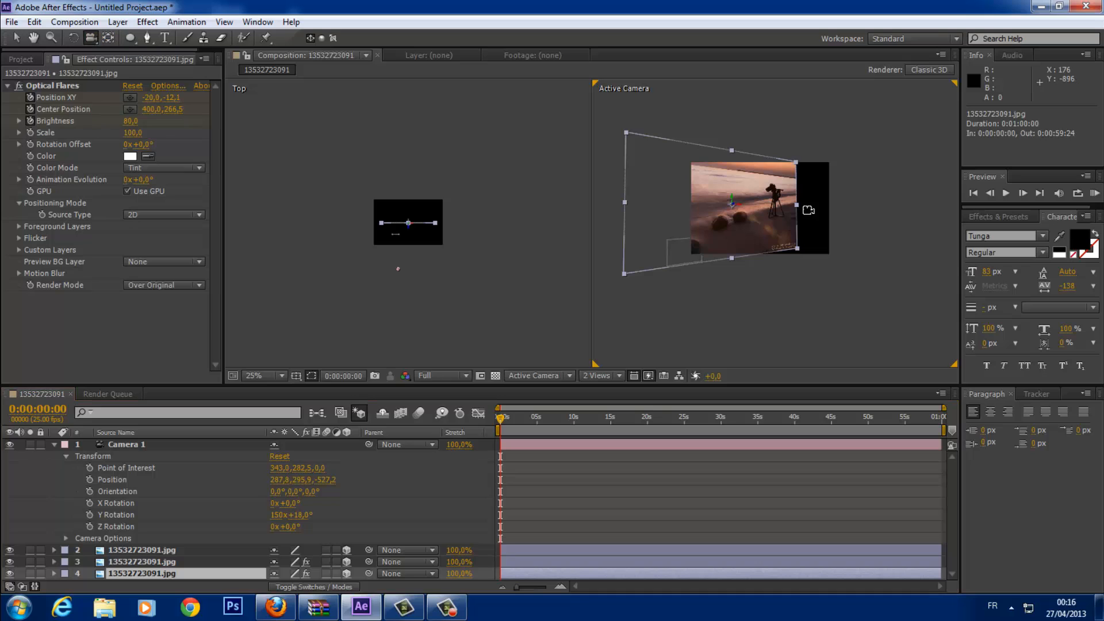
{"action": "left_click_drag", "start_coordinate": [806, 212], "coordinate": [760, 234]}
{"action": "key", "text": "space"}
{"action": "scroll", "coordinate": [759, 234], "scroll_direction": "up", "scroll_amount": 1}
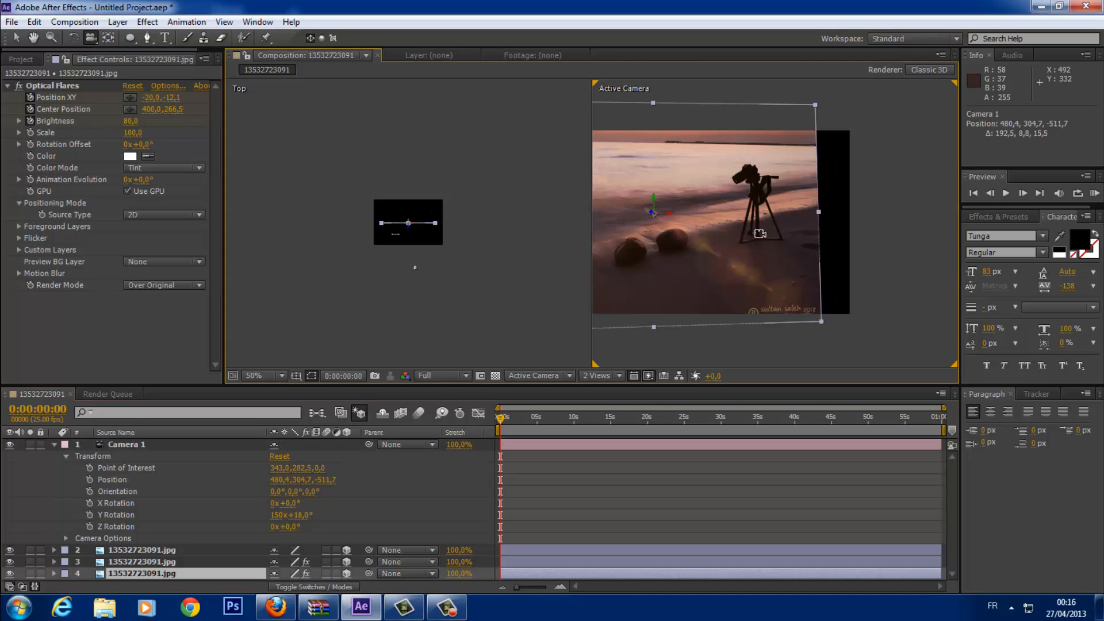
- Shift Camera 1 together with its point of interest so its position is about 481, 265, -513
{"action": "left_click", "coordinate": [16, 38]}
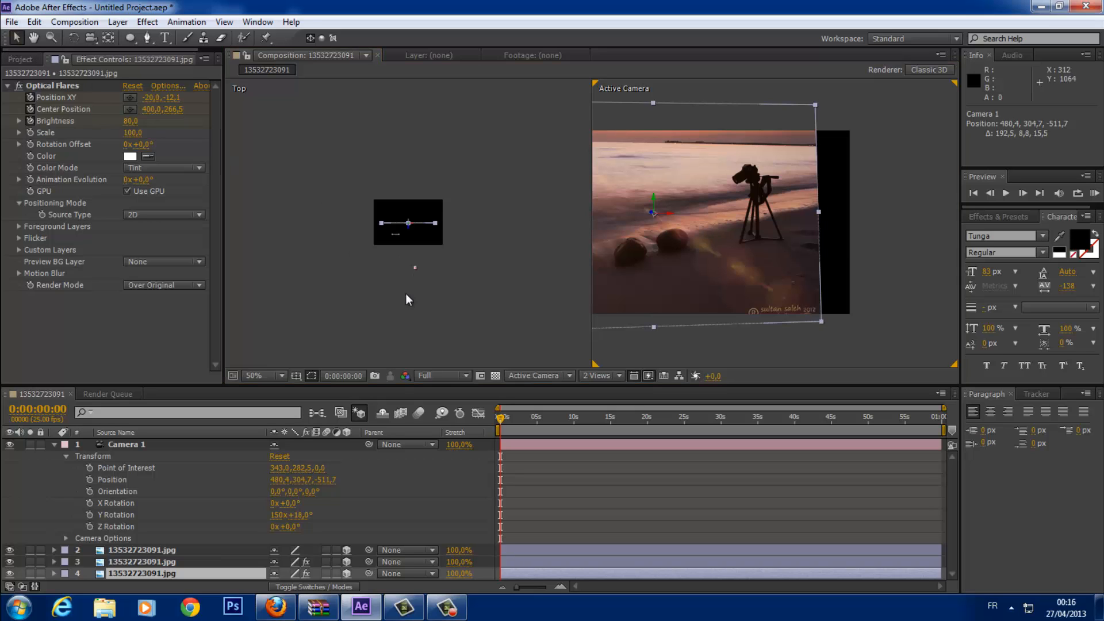
{"action": "left_click", "coordinate": [412, 266]}
{"action": "mouse_move", "coordinate": [413, 266]}
{"action": "left_mouse_down"}
{"action": "mouse_move", "coordinate": [386, 274]}
{"action": "mouse_move", "coordinate": [421, 264]}
{"action": "mouse_move", "coordinate": [411, 267]}
{"action": "left_mouse_up"}
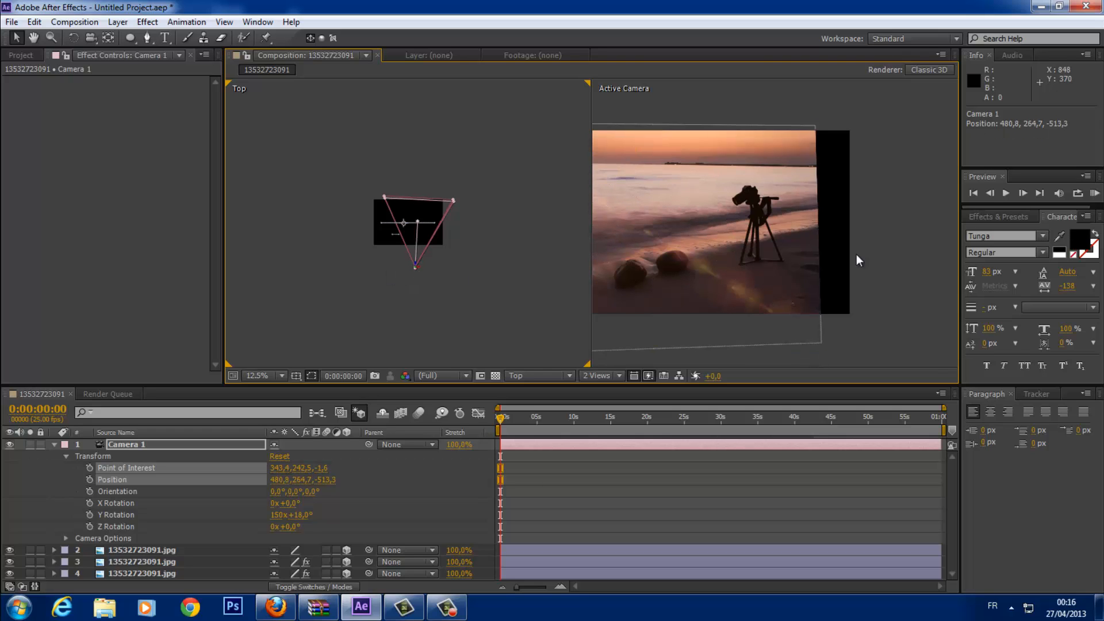
{"action": "scroll", "coordinate": [798, 269], "scroll_direction": "down", "scroll_amount": 1}
{"action": "scroll", "coordinate": [736, 259], "scroll_direction": "up", "scroll_amount": 1}
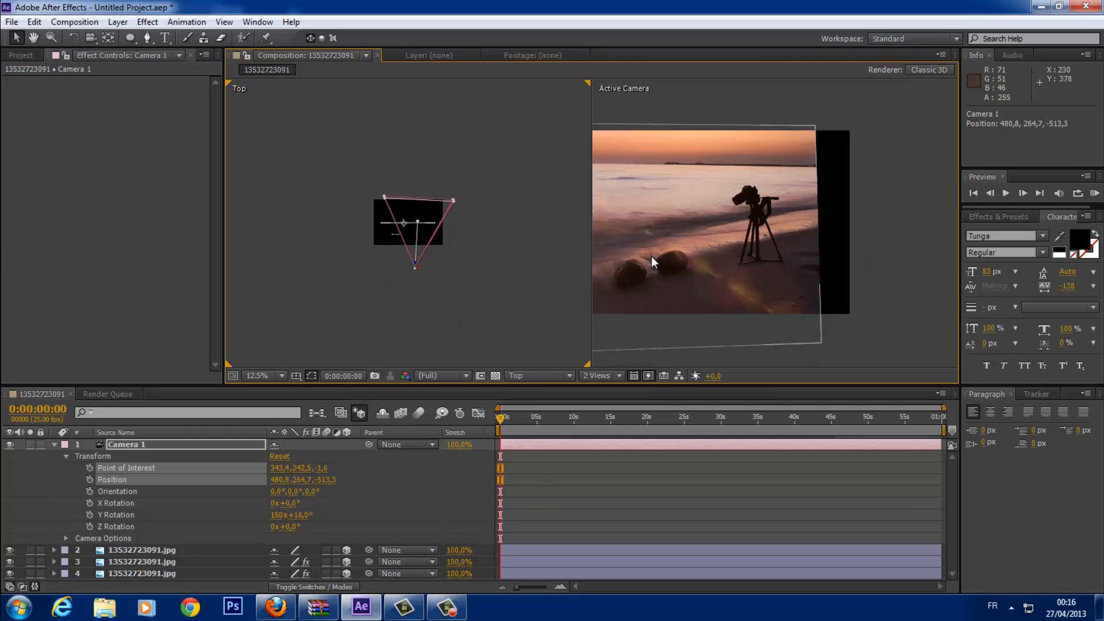
{"action": "key", "text": "h"}
{"action": "left_click_drag", "start_coordinate": [679, 215], "coordinate": [782, 187]}
{"action": "key", "text": "v"}
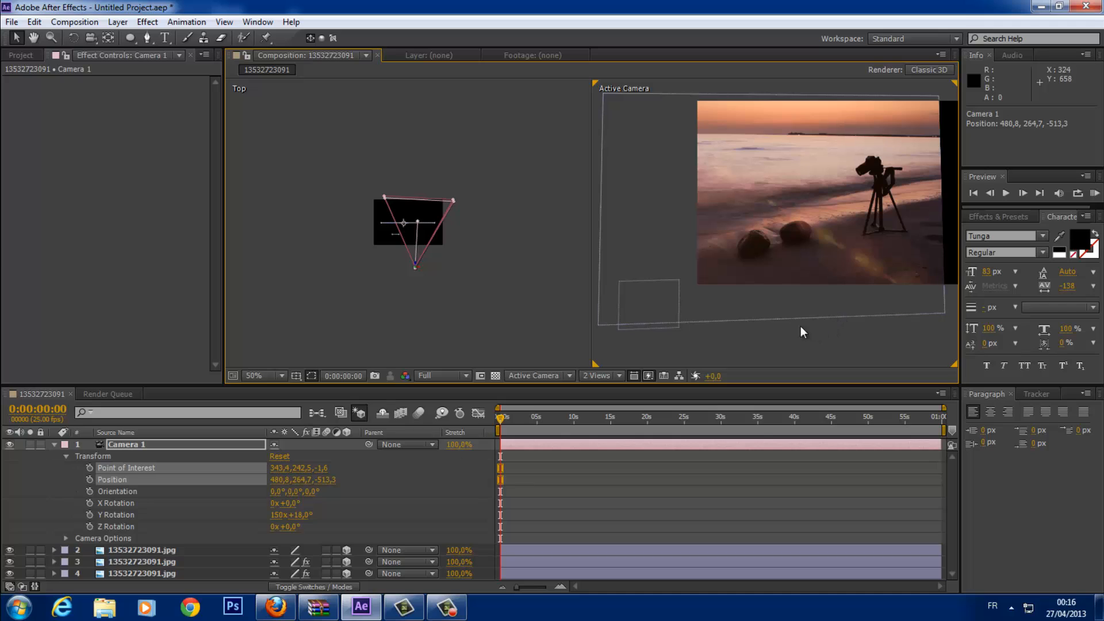
- Delete the Camera 1 layer from the composition
{"action": "left_click", "coordinate": [55, 444]}
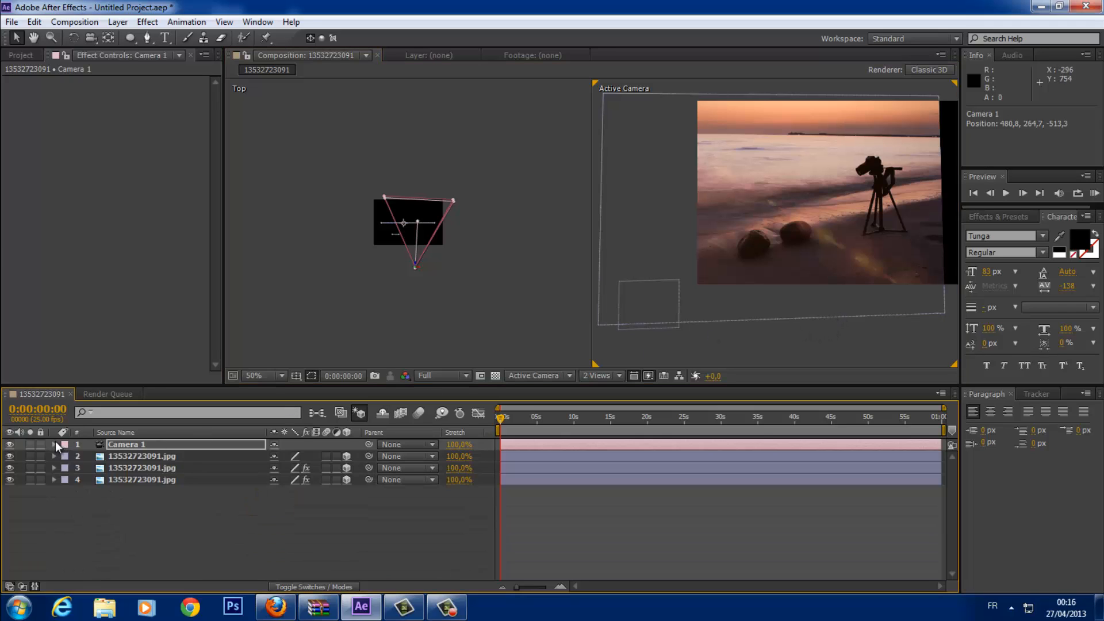
{"action": "left_click", "coordinate": [325, 586]}
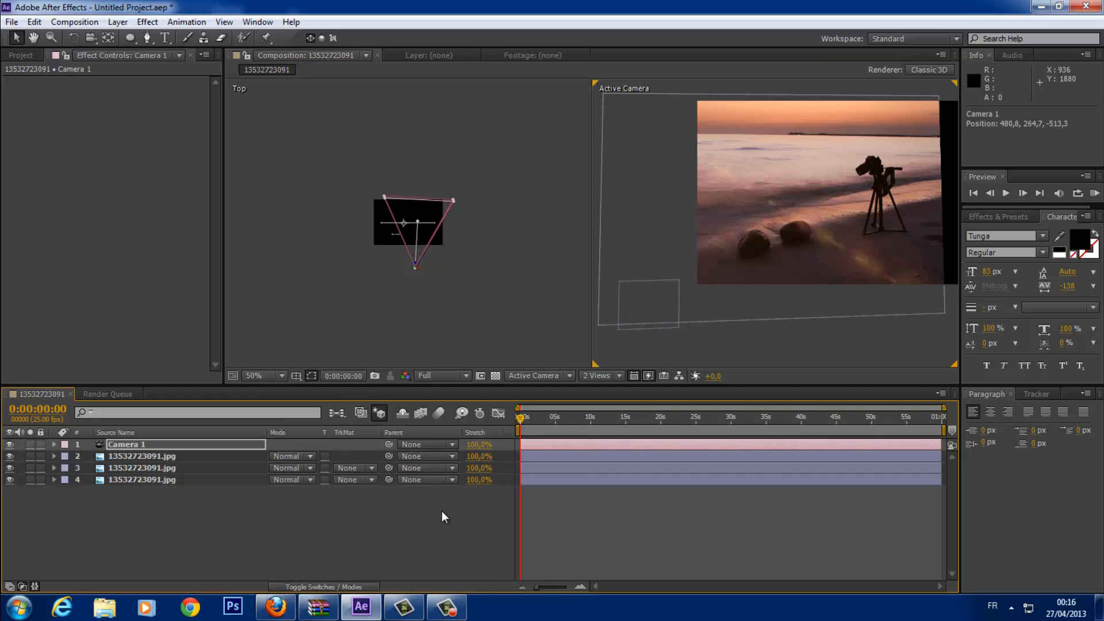
{"action": "left_click", "coordinate": [140, 457]}
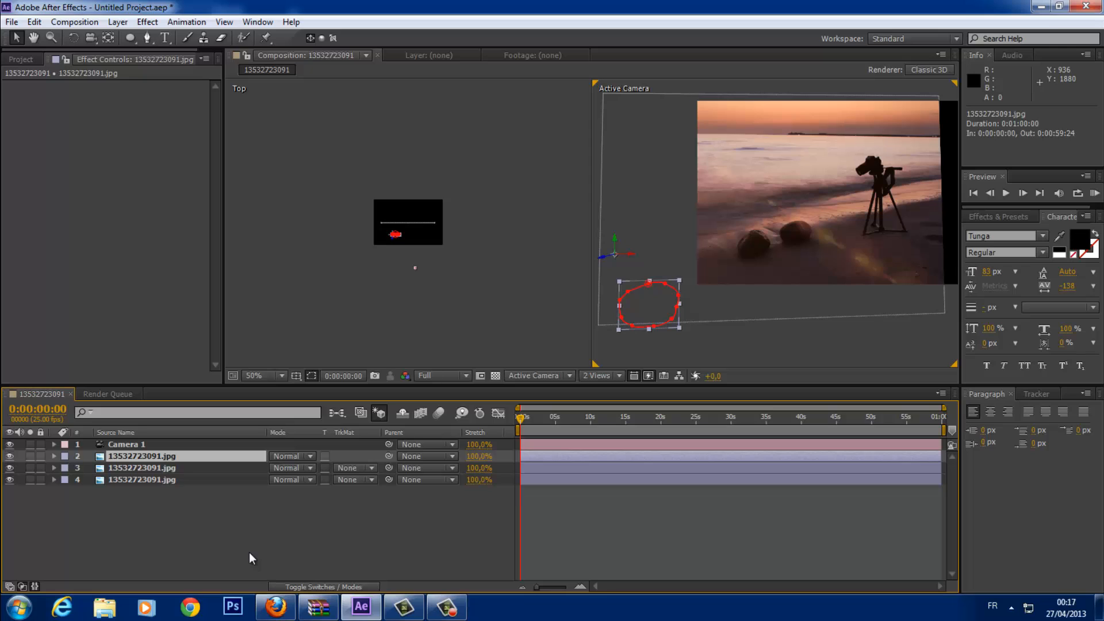
{"action": "left_click", "coordinate": [163, 446]}
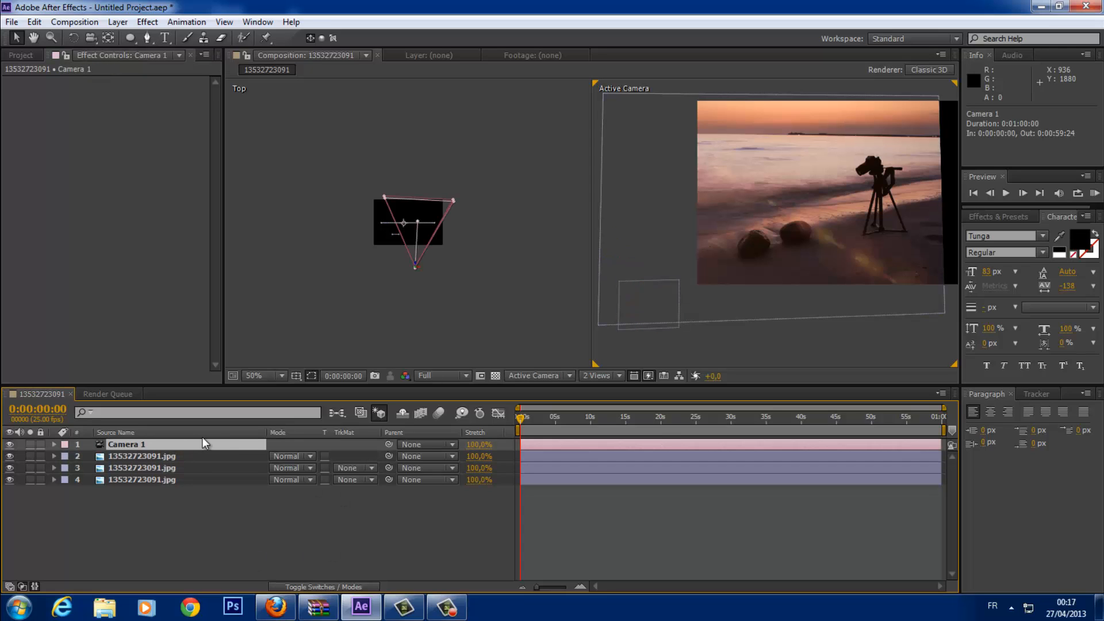
{"action": "key", "text": "Delete"}
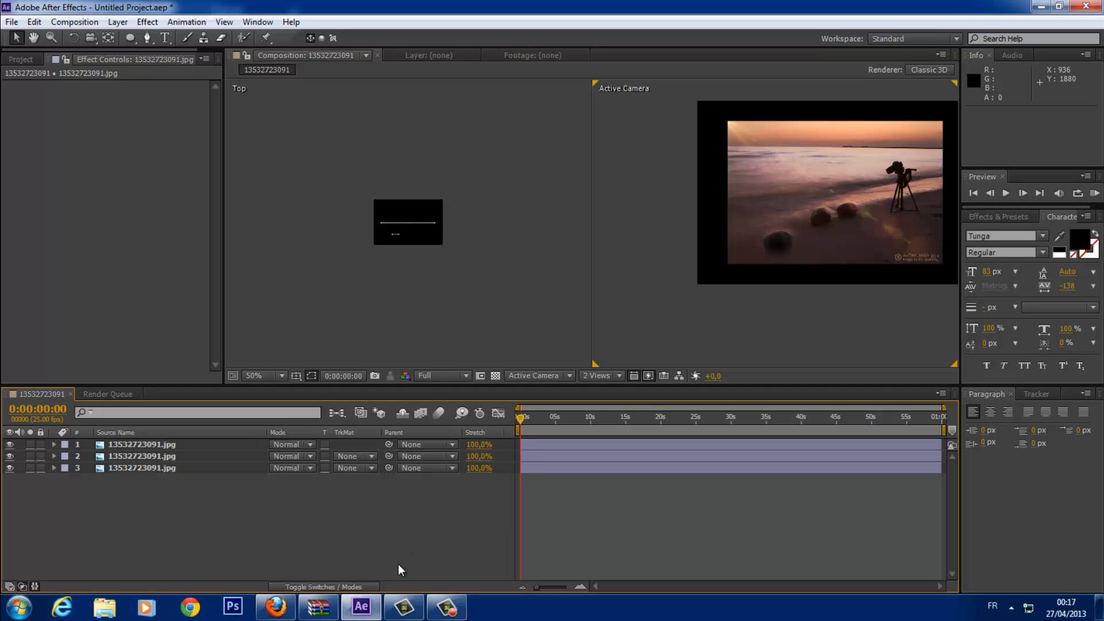
- Turn off the 3D switch on all three 13532723091.jpg layers
{"action": "left_click", "coordinate": [365, 586]}
{"action": "left_click_drag", "start_coordinate": [346, 445], "coordinate": [346, 468]}
{"action": "left_click", "coordinate": [344, 586]}
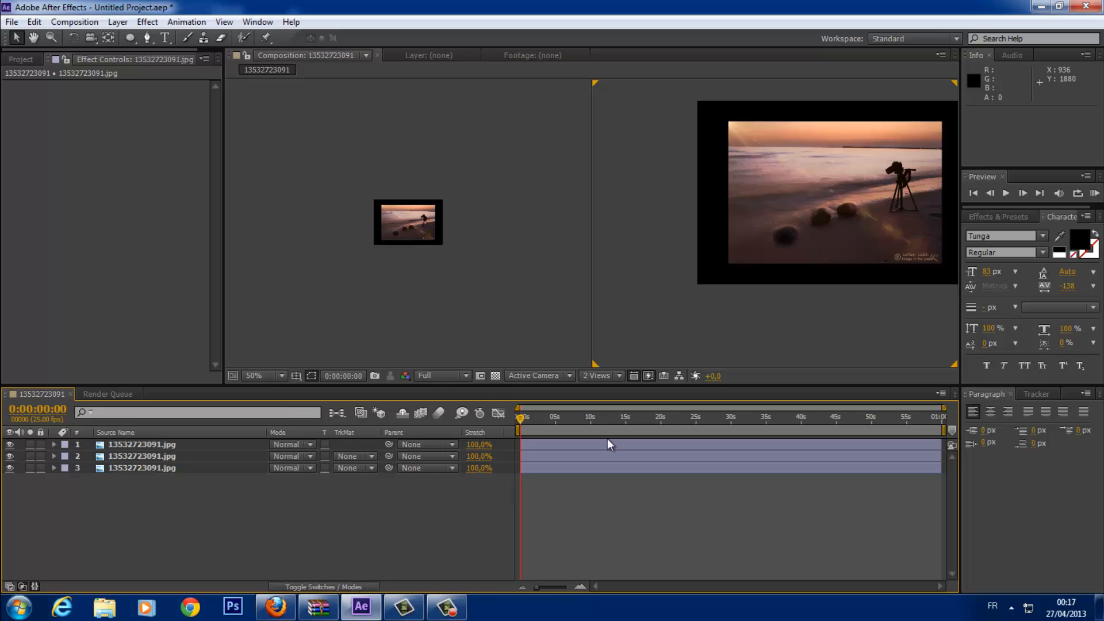
- Change the composition viewer to a single view and show the photo at 100%
{"action": "left_click", "coordinate": [619, 375]}
{"action": "left_click", "coordinate": [624, 394]}
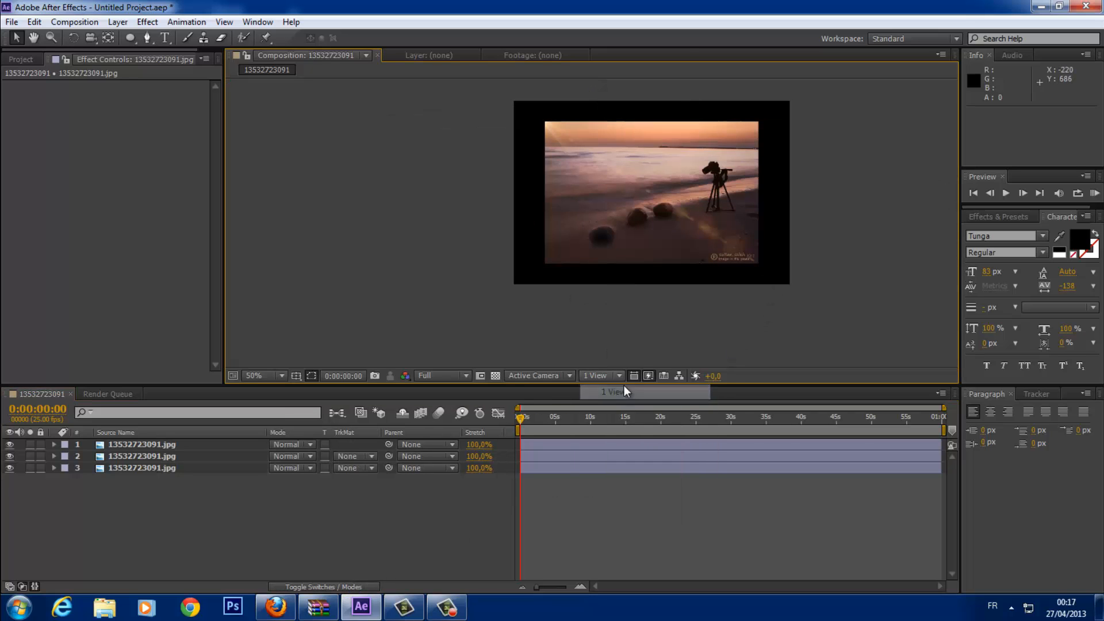
{"action": "scroll", "coordinate": [649, 227], "scroll_direction": "up", "scroll_amount": 2}
{"action": "key", "text": "h"}
{"action": "left_click_drag", "start_coordinate": [649, 216], "coordinate": [587, 238]}
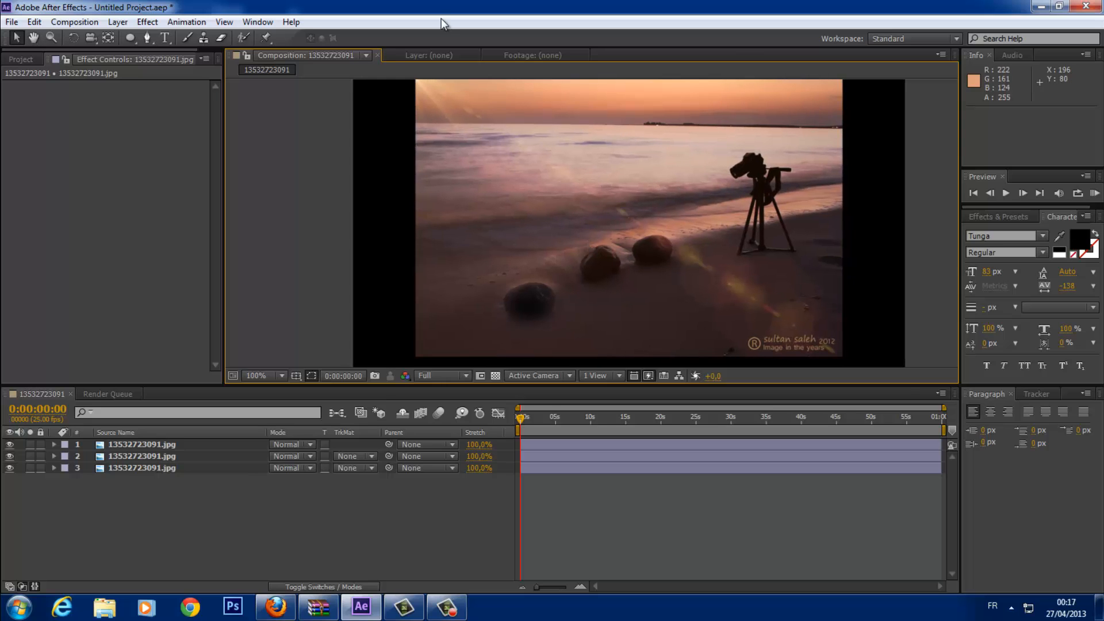
- Shrink the After Effects window aside and minimize the Camtasia Studio and Firefox windows behind it
{"action": "left_click_drag", "start_coordinate": [411, 6], "coordinate": [683, 99]}
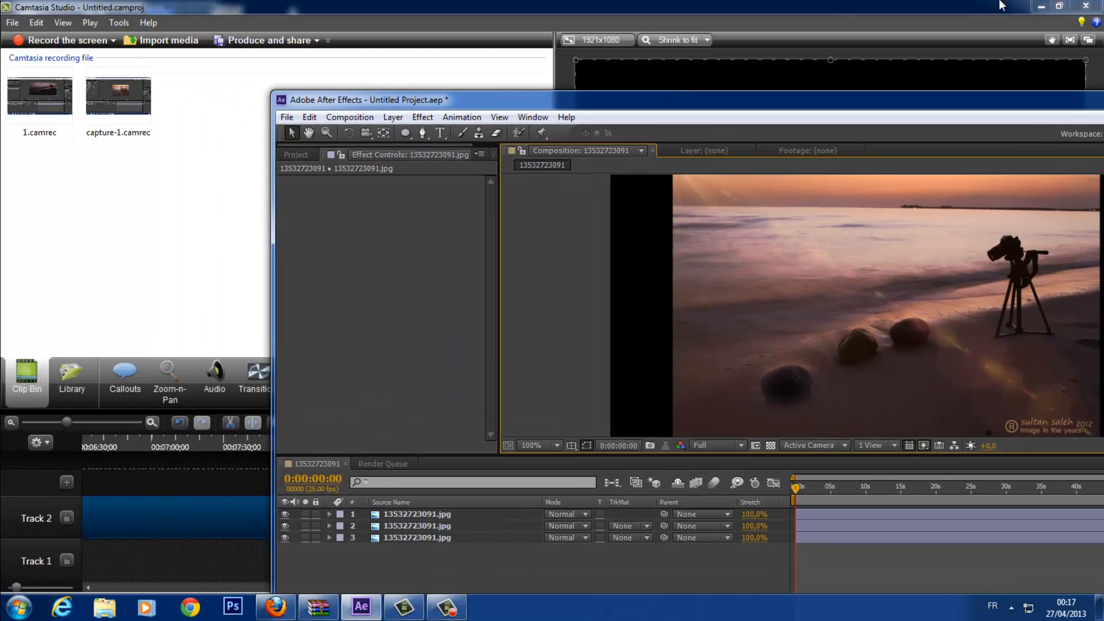
{"action": "left_click", "coordinate": [1040, 6]}
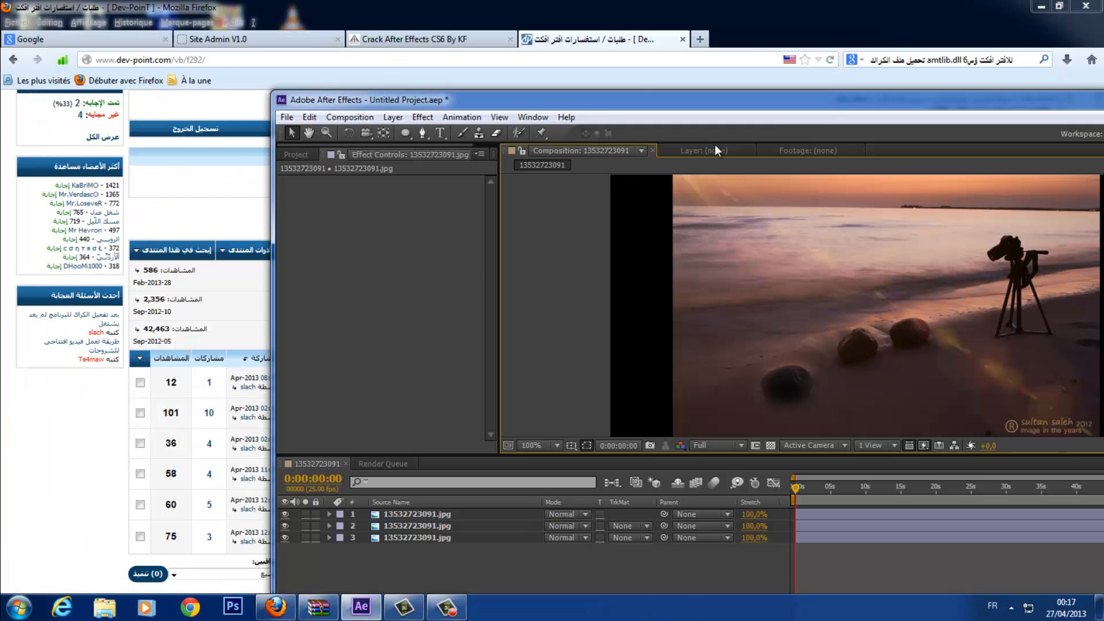
{"action": "left_click", "coordinate": [1040, 6]}
- Open the DATA (D:) drive in Windows Explorer and place its window beside the composition
{"action": "left_click", "coordinate": [19, 606]}
{"action": "left_click", "coordinate": [236, 392]}
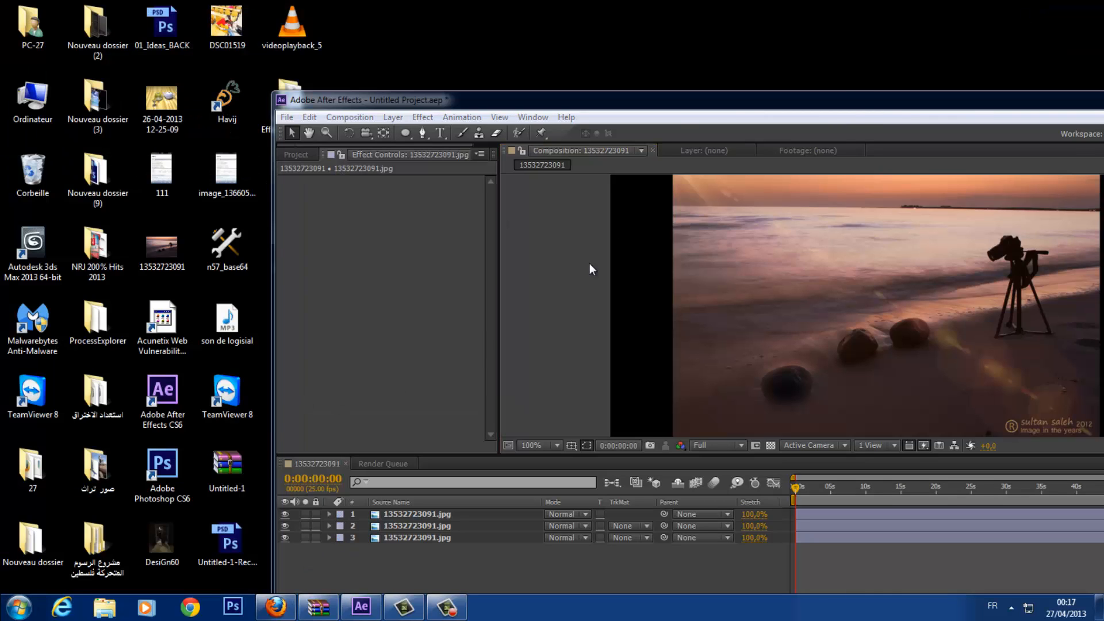
{"action": "double_click", "coordinate": [644, 184]}
{"action": "left_click_drag", "start_coordinate": [581, 91], "coordinate": [326, 102]}
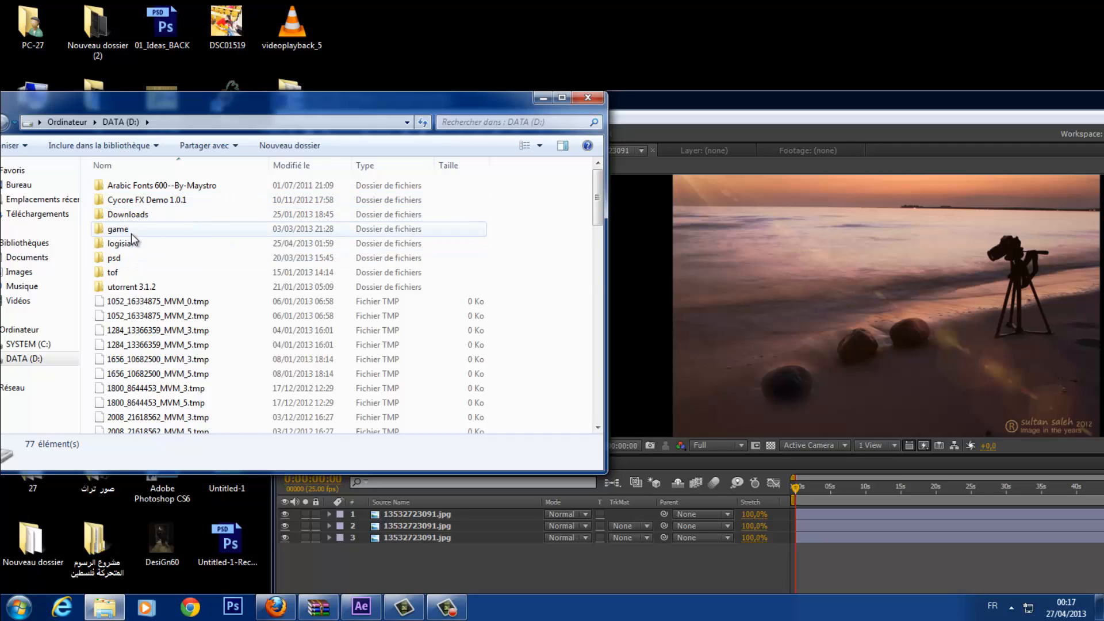
- Open the 09. Fire folder under logisial, Action Essentials 2, Action_Essentials_720p and select the Big_Fire_02 clip
{"action": "double_click", "coordinate": [132, 240]}
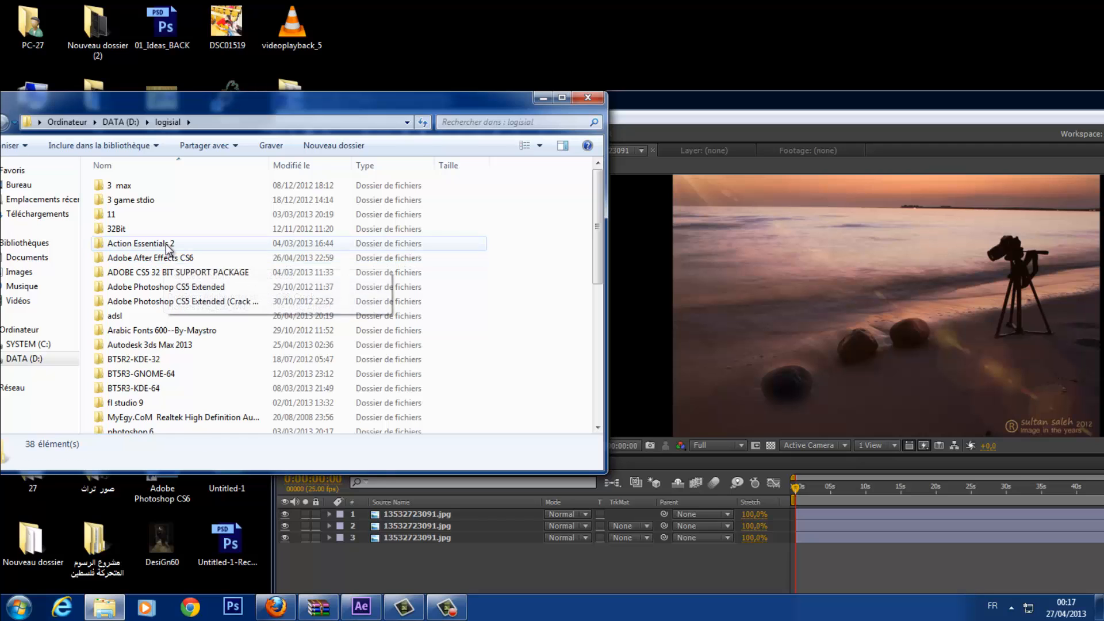
{"action": "double_click", "coordinate": [169, 246]}
{"action": "double_click", "coordinate": [195, 185]}
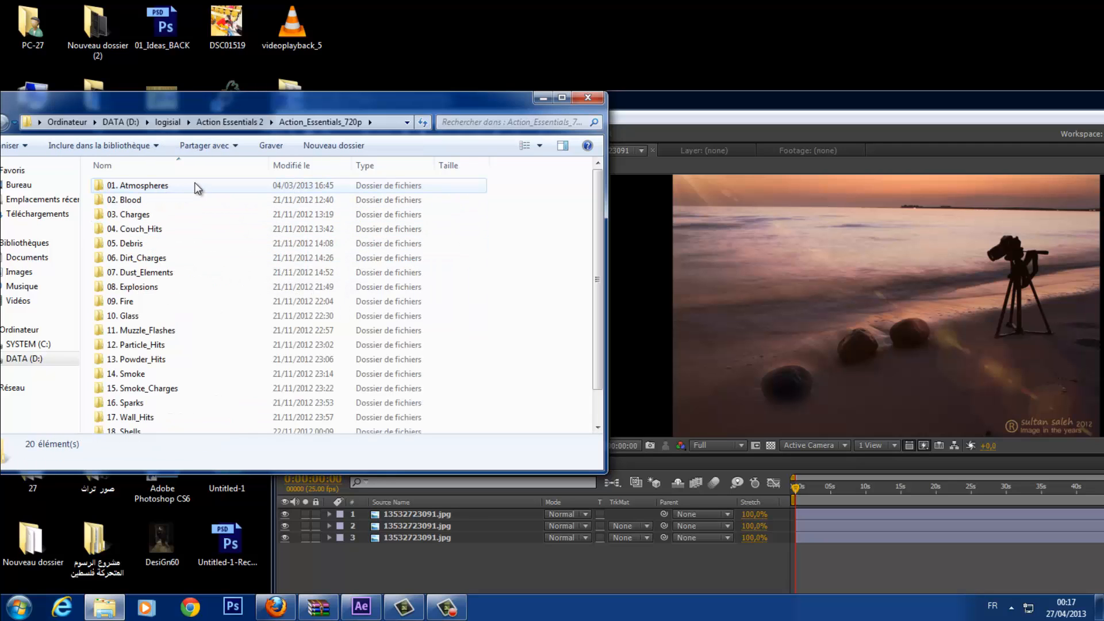
{"action": "double_click", "coordinate": [159, 302]}
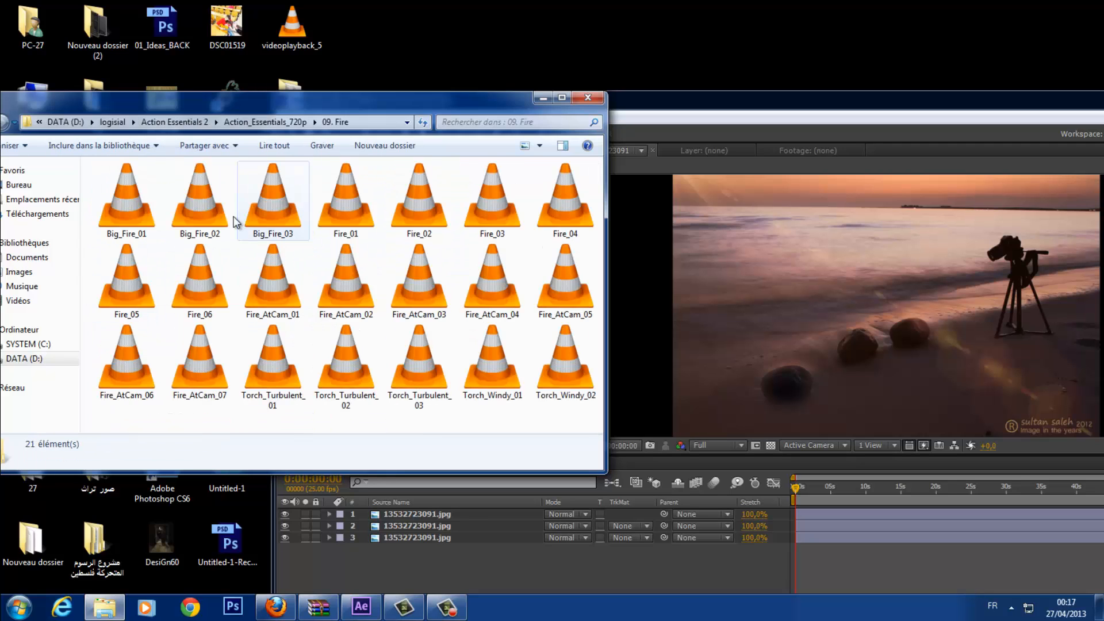
{"action": "left_click_drag", "start_coordinate": [212, 208], "coordinate": [192, 221]}
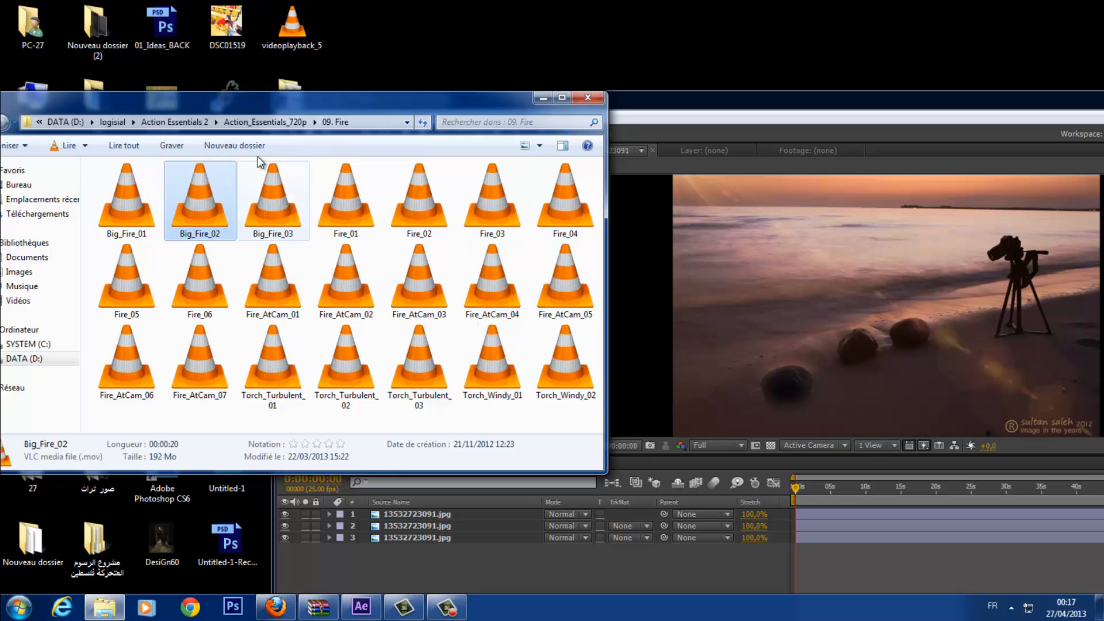
- Import the Big_Fire_03 clip from the 09. Fire folder into the After Effects project and maximize the After Effects window
{"action": "left_click_drag", "start_coordinate": [293, 107], "coordinate": [0, 141]}
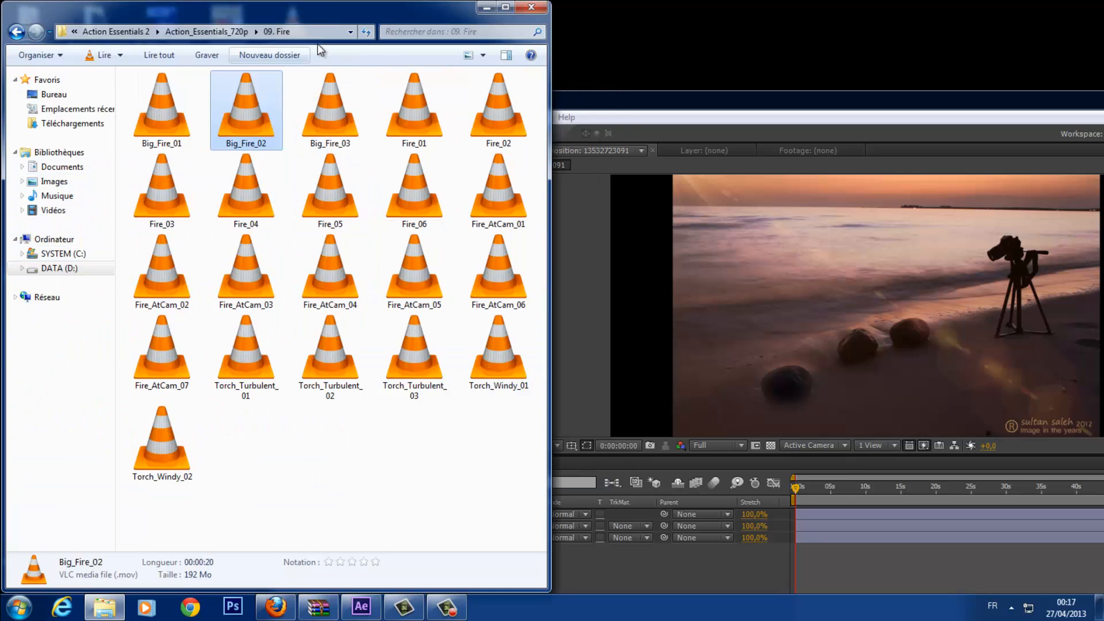
{"action": "left_click_drag", "start_coordinate": [620, 105], "coordinate": [787, 108]}
{"action": "left_click_drag", "start_coordinate": [330, 109], "coordinate": [570, 301]}
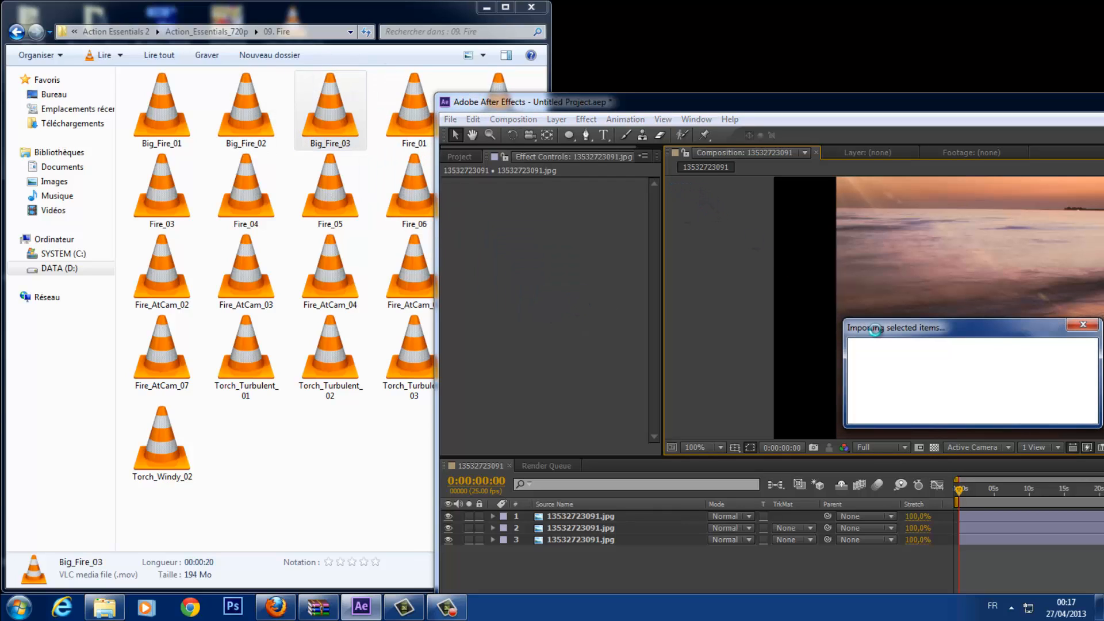
{"action": "left_click", "coordinate": [459, 155]}
{"action": "double_click", "coordinate": [622, 101]}
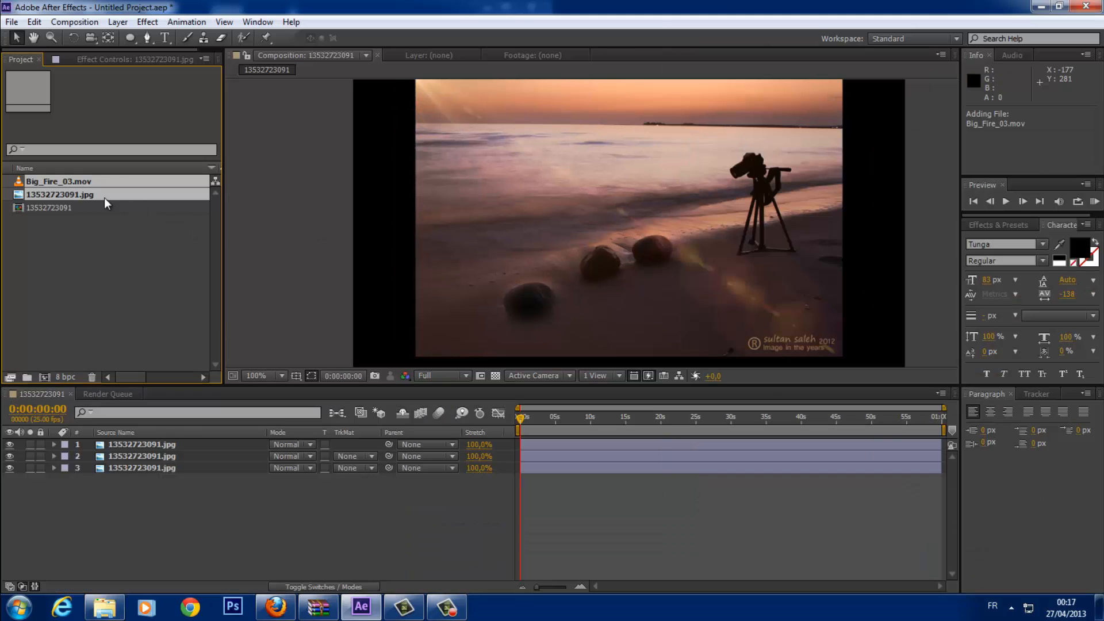
- Add Big_Fire_03.mov to the composition as the top layer above the three photo layers
{"action": "left_click", "coordinate": [58, 204]}
{"action": "left_click", "coordinate": [56, 182]}
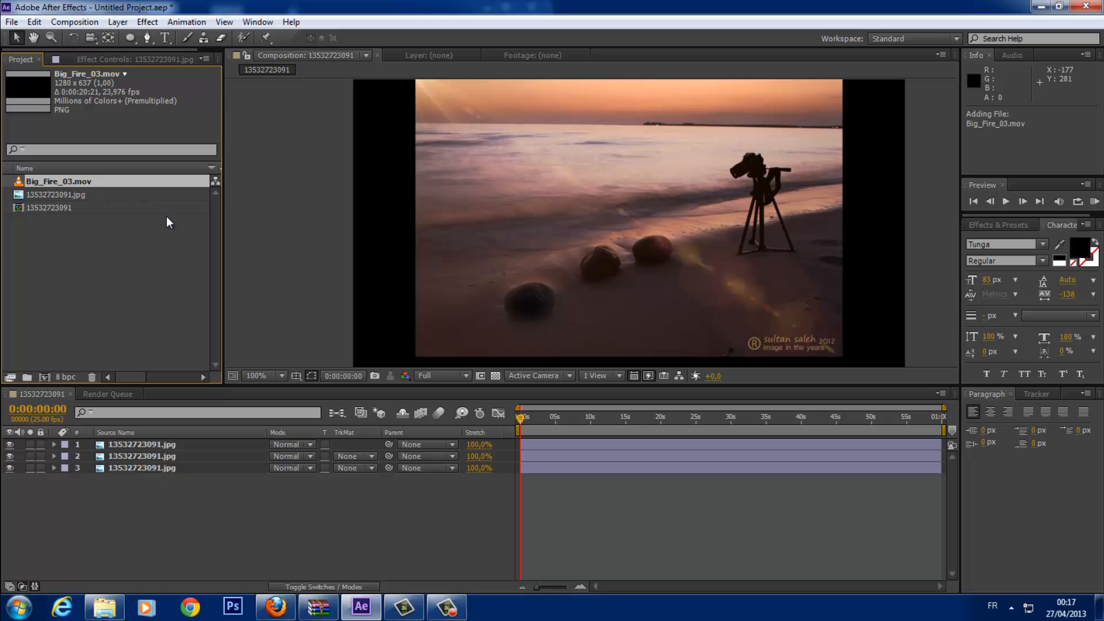
{"action": "left_click_drag", "start_coordinate": [55, 182], "coordinate": [172, 440]}
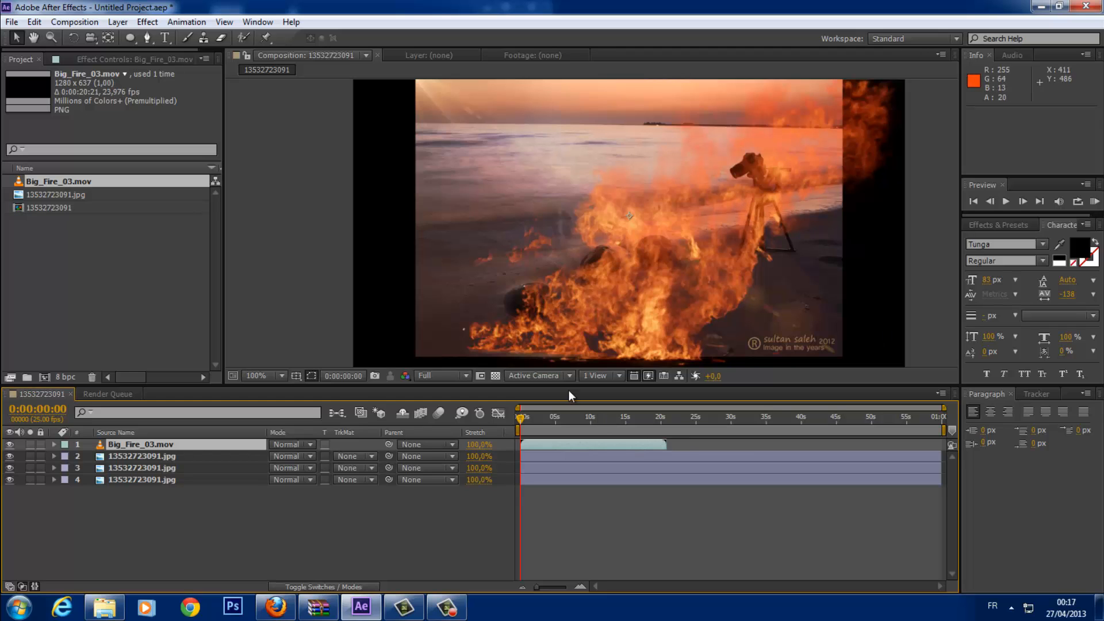
- Scale the fire layer down to about 26% by 42% and place it over the two upper stones at about 400, 260.5
{"action": "scroll", "coordinate": [556, 285], "scroll_direction": "down", "scroll_amount": 2}
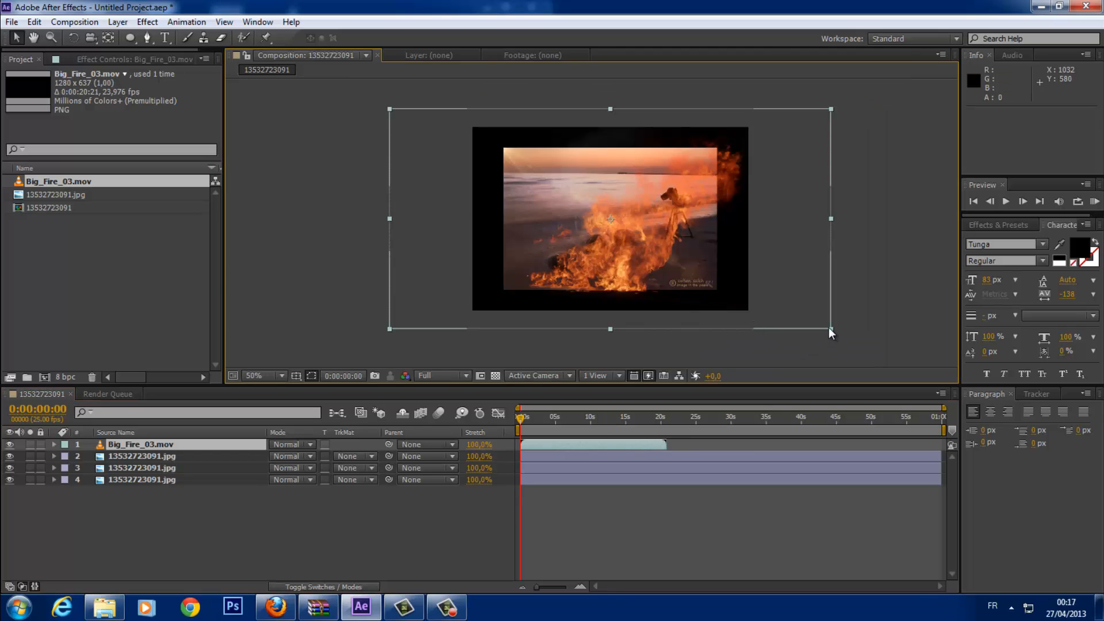
{"action": "left_click_drag", "start_coordinate": [830, 329], "coordinate": [719, 292]}
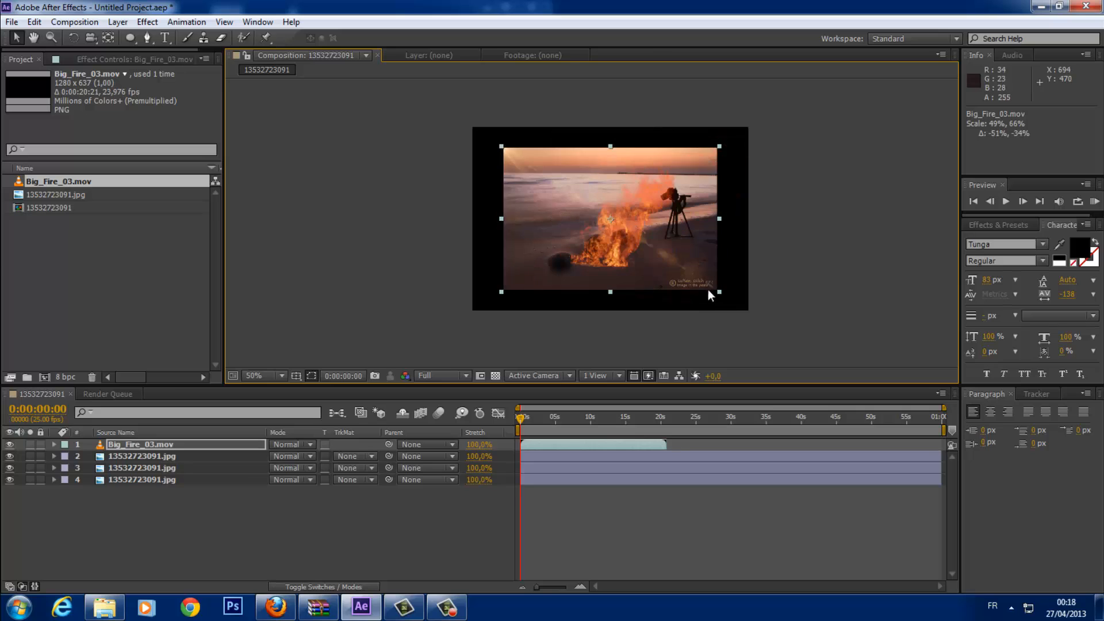
{"action": "left_click_drag", "start_coordinate": [633, 245], "coordinate": [562, 264]}
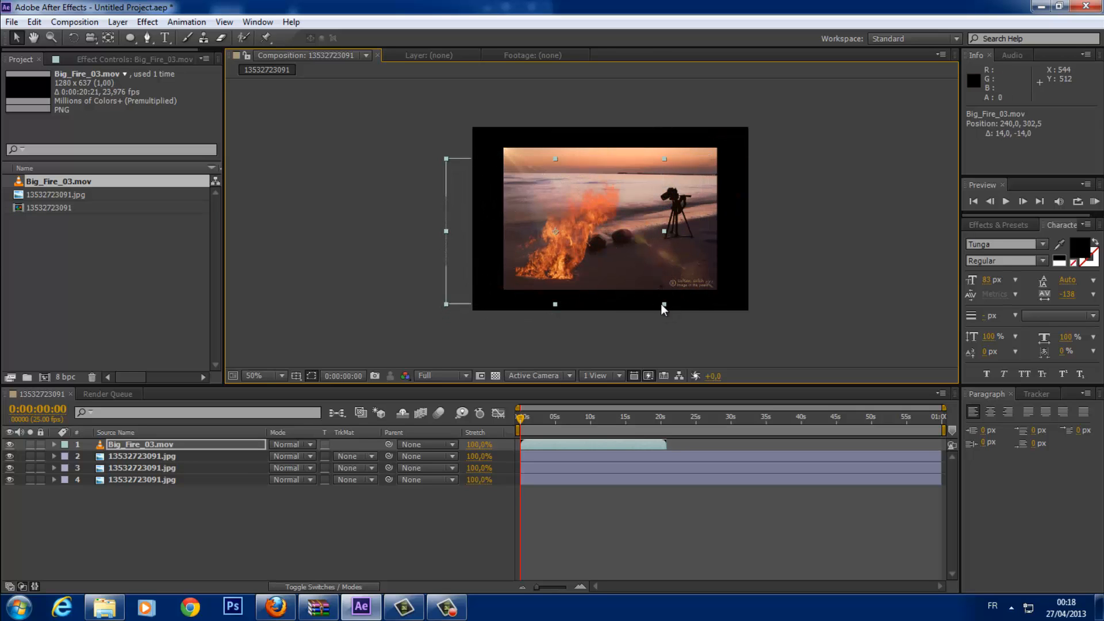
{"action": "left_click_drag", "start_coordinate": [660, 308], "coordinate": [606, 278]}
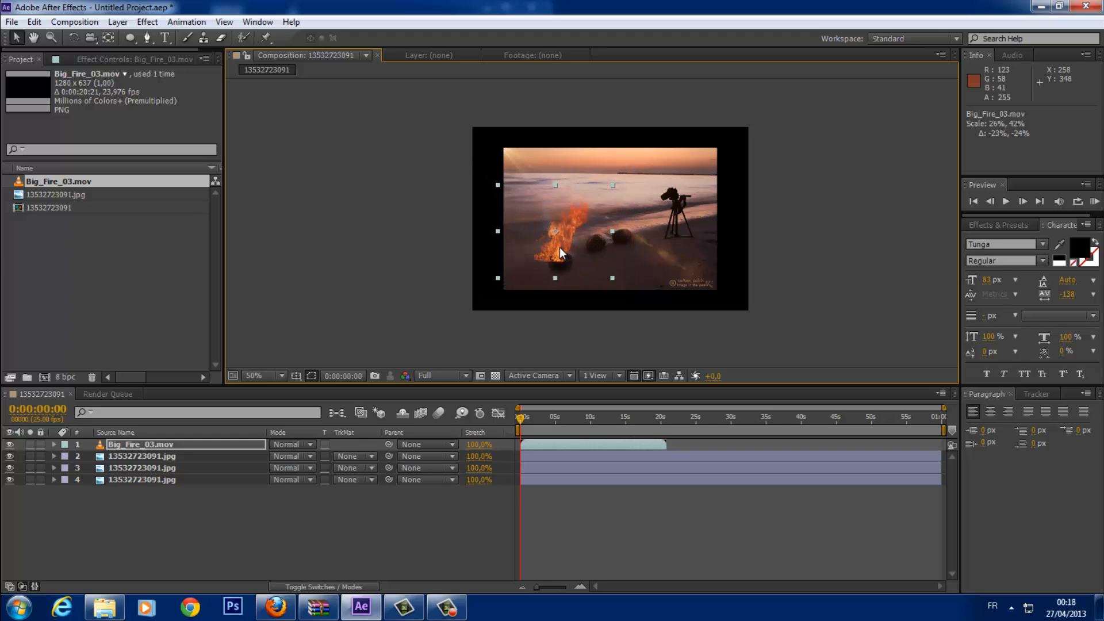
{"action": "left_click_drag", "start_coordinate": [559, 248], "coordinate": [612, 235]}
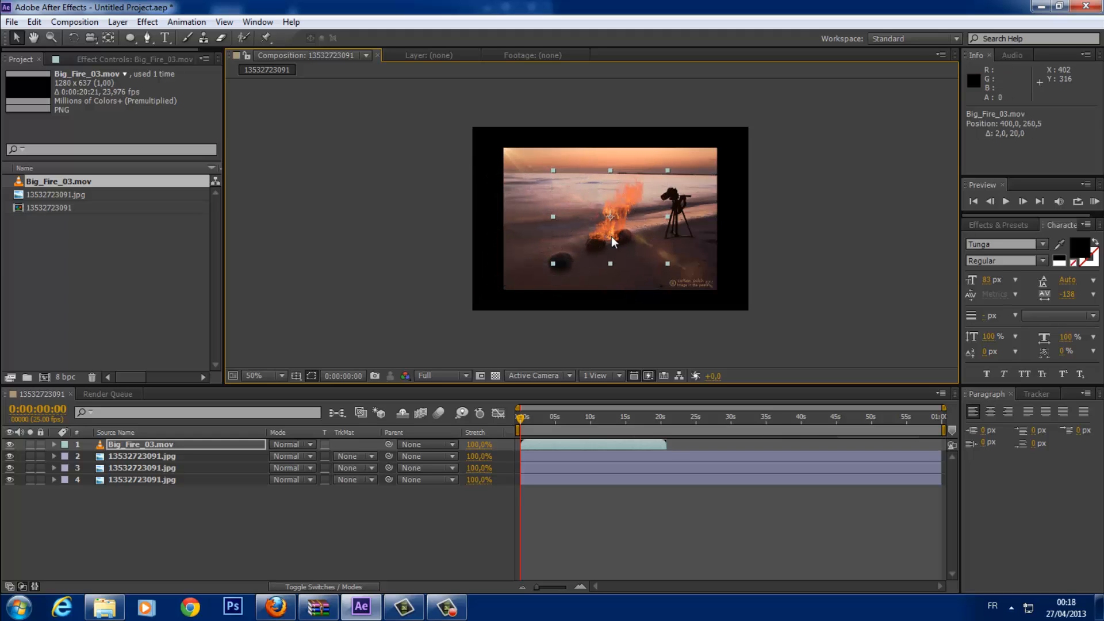
{"action": "key", "text": "period"}
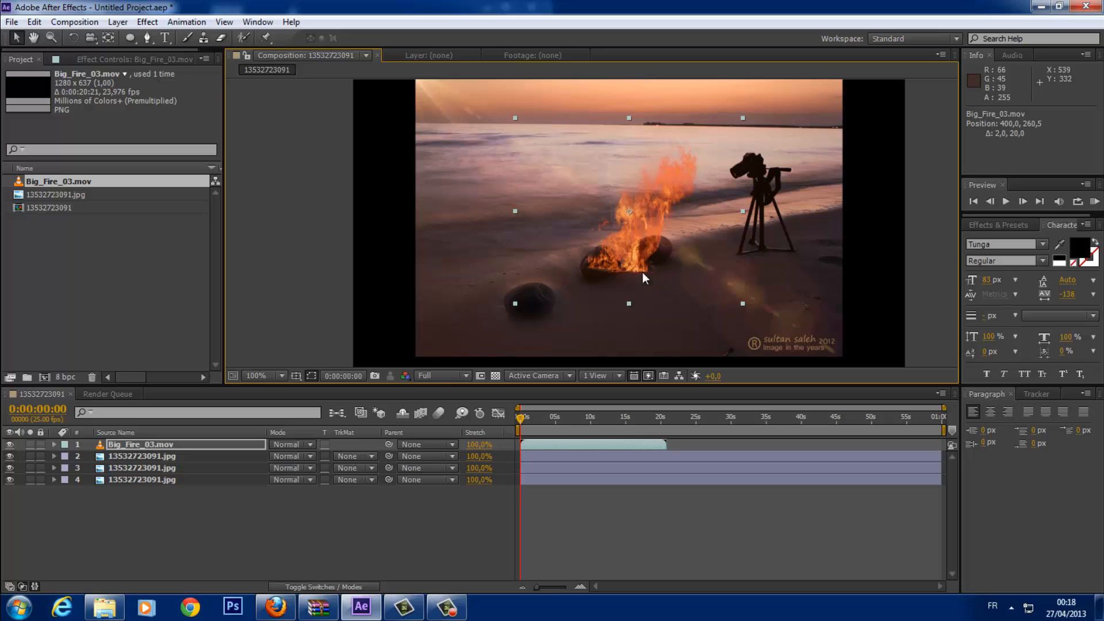
{"action": "left_click", "coordinate": [916, 289]}
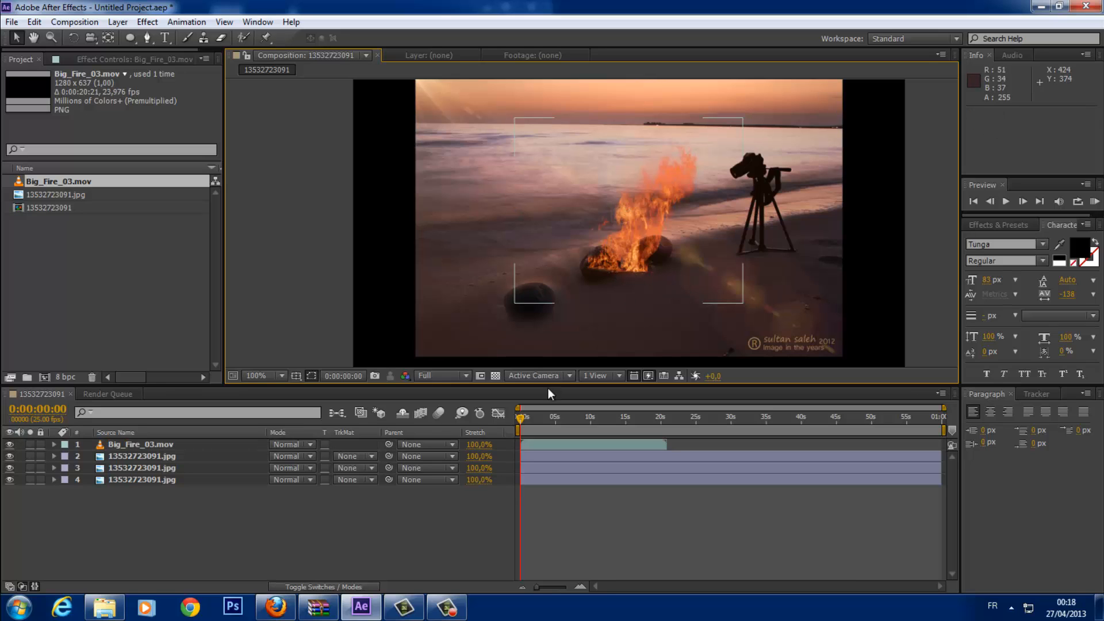
- Draw a closed nine-point Pen mask around the middle stone on the Big_Fire_03.mov layer
{"action": "left_click", "coordinate": [214, 444]}
{"action": "left_click", "coordinate": [147, 38]}
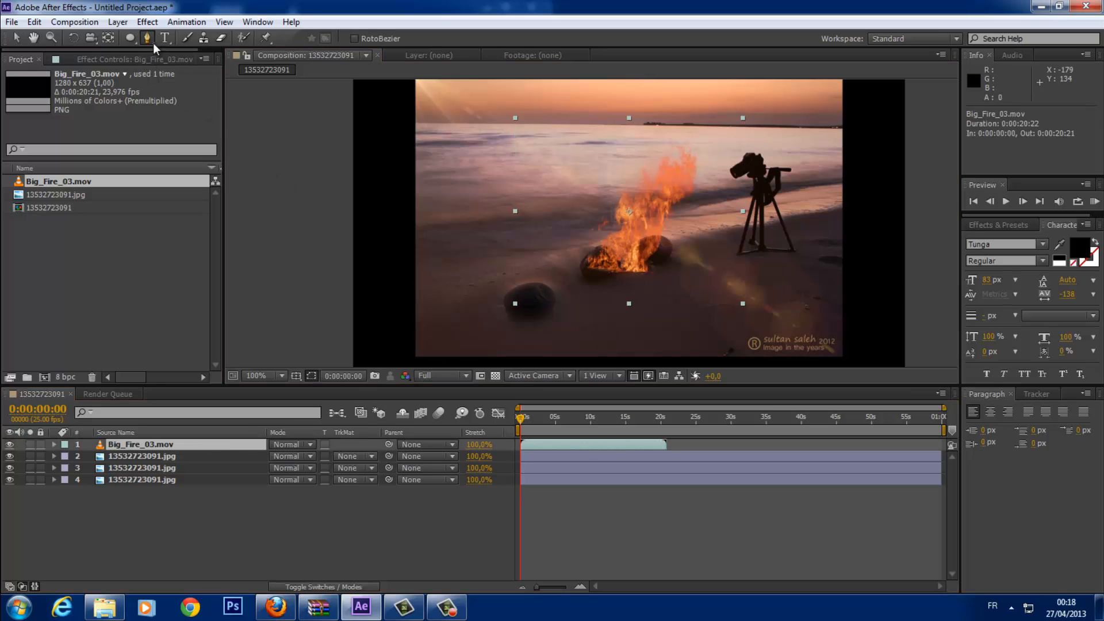
{"action": "left_click", "coordinate": [600, 245]}
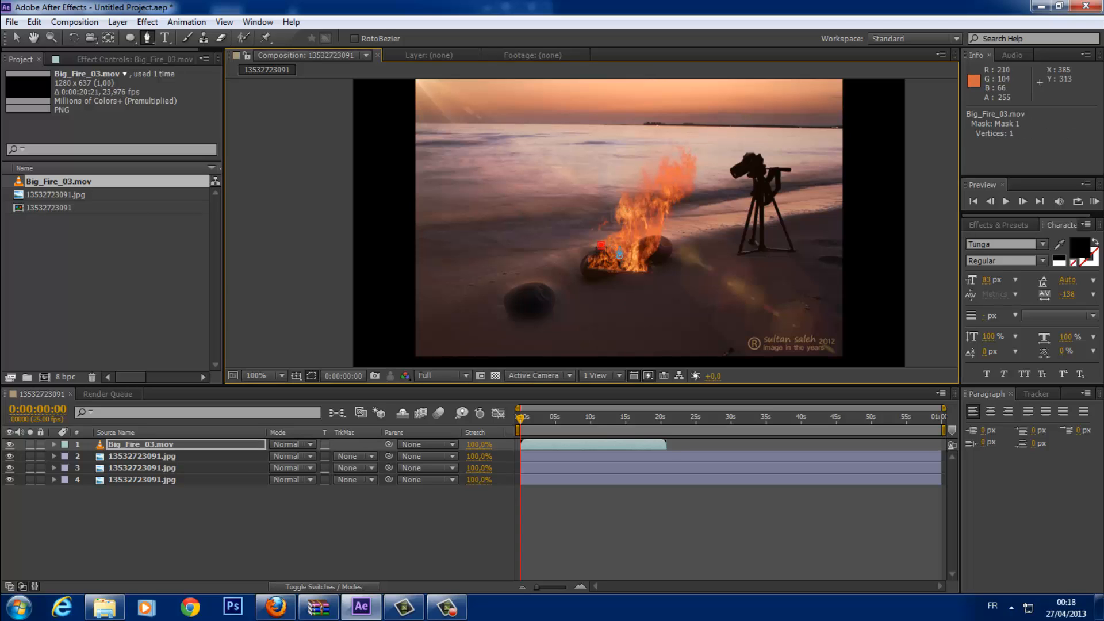
{"action": "left_click", "coordinate": [618, 246]}
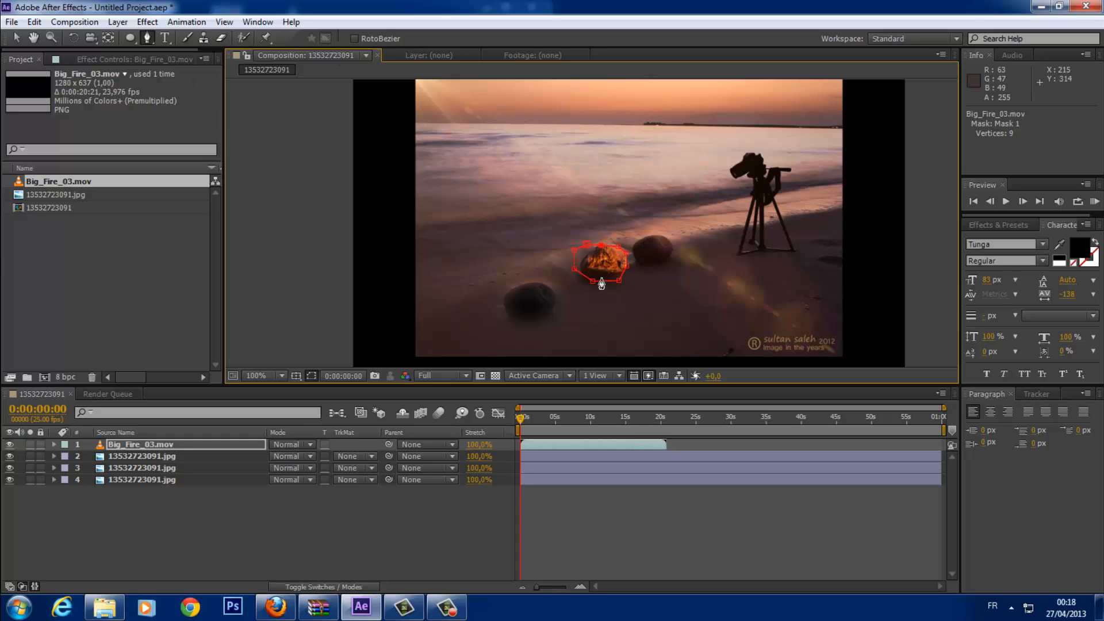
{"action": "left_click", "coordinate": [17, 39]}
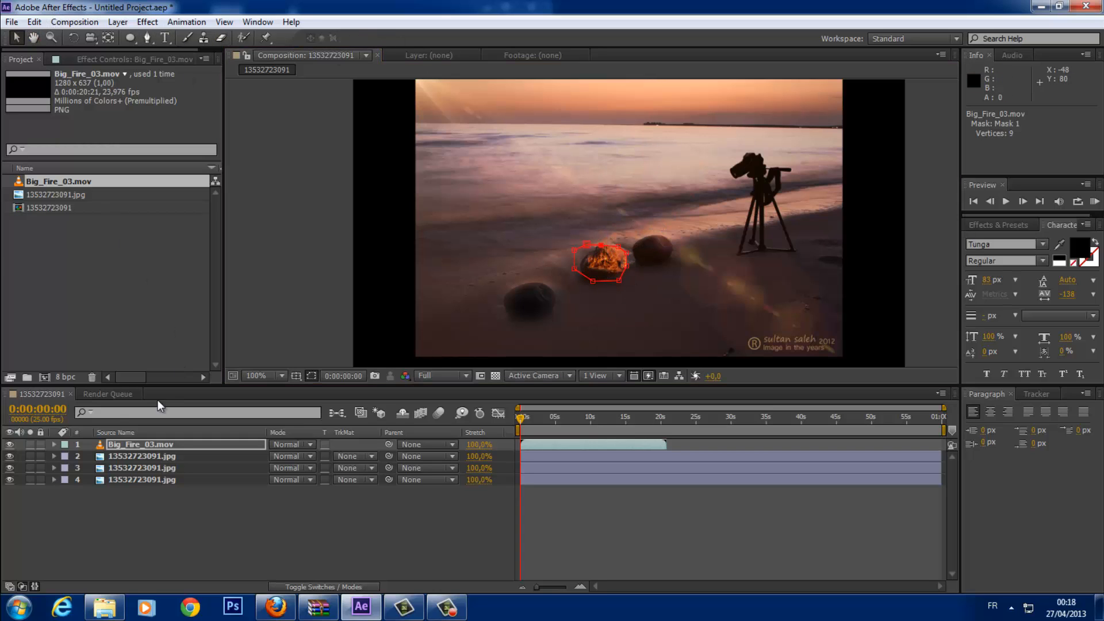
- Set the mode of Mask 1 on the fire layer to Subtract
{"action": "left_click", "coordinate": [54, 444]}
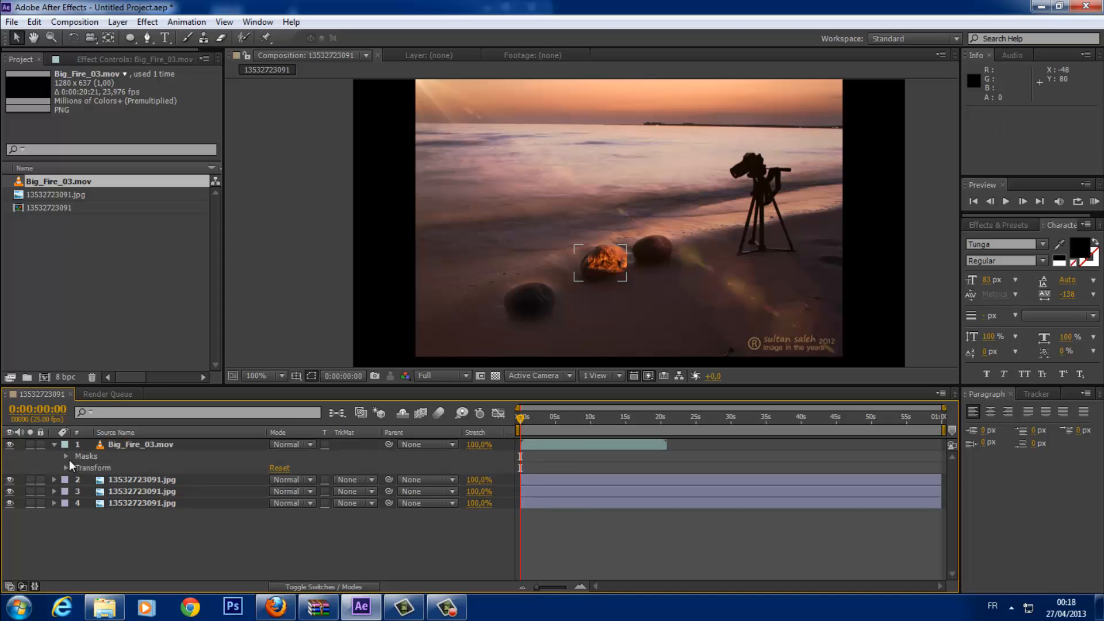
{"action": "left_click", "coordinate": [65, 456]}
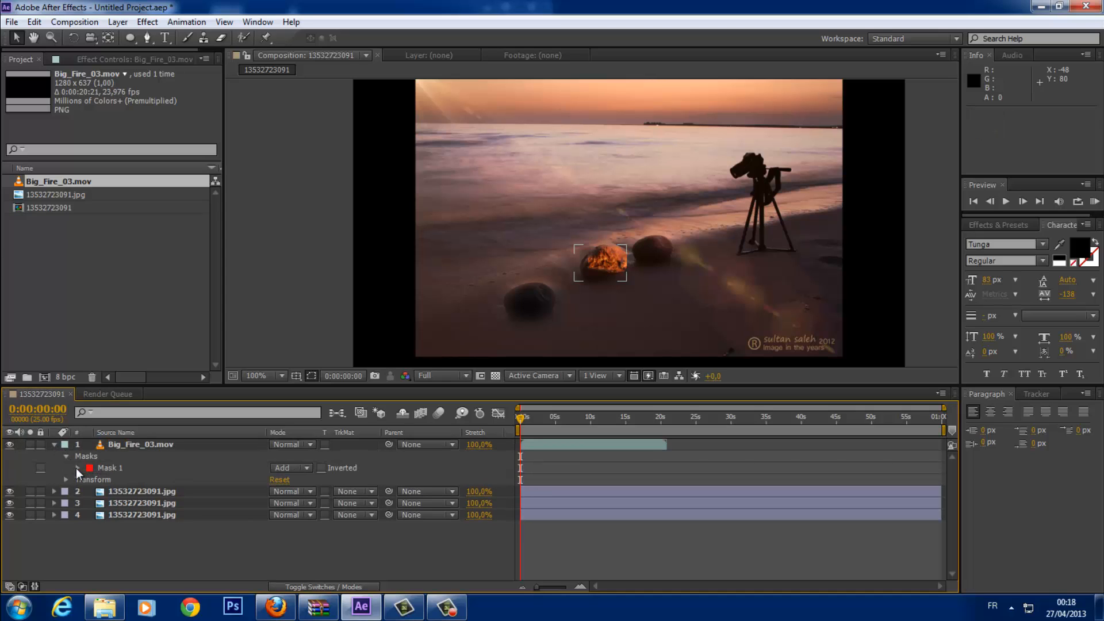
{"action": "left_click", "coordinate": [77, 467]}
{"action": "left_click", "coordinate": [296, 469]}
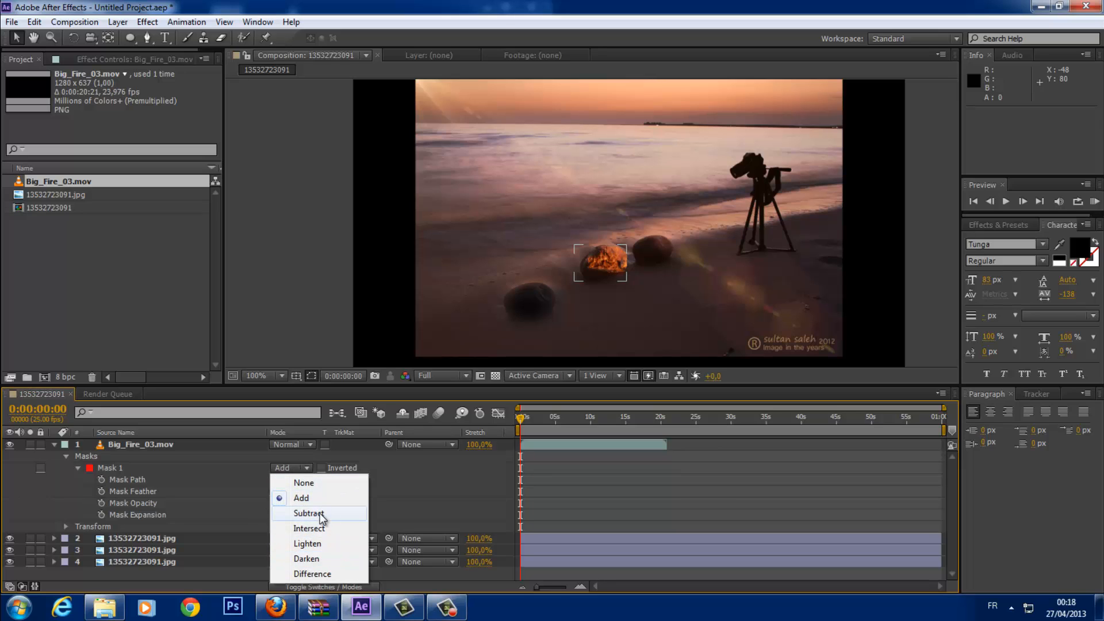
{"action": "left_click", "coordinate": [309, 513]}
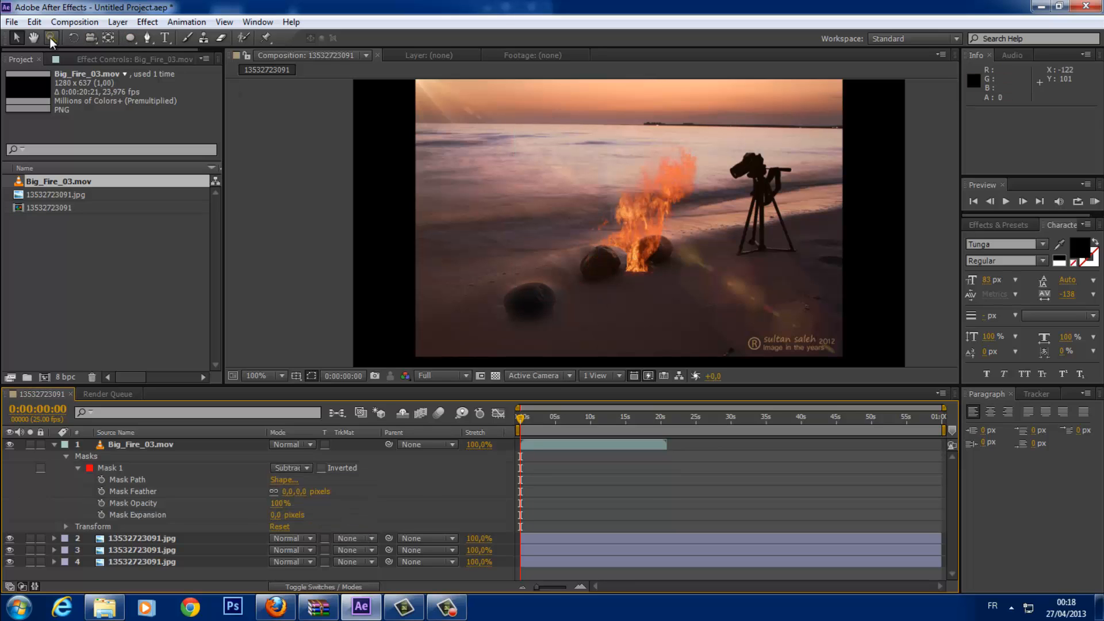
- Shift the fire layer slightly left to about 388, 259.5 so it sits between the stones, and preview the animation
{"action": "left_click", "coordinate": [636, 236]}
{"action": "left_click_drag", "start_coordinate": [647, 243], "coordinate": [638, 242]}
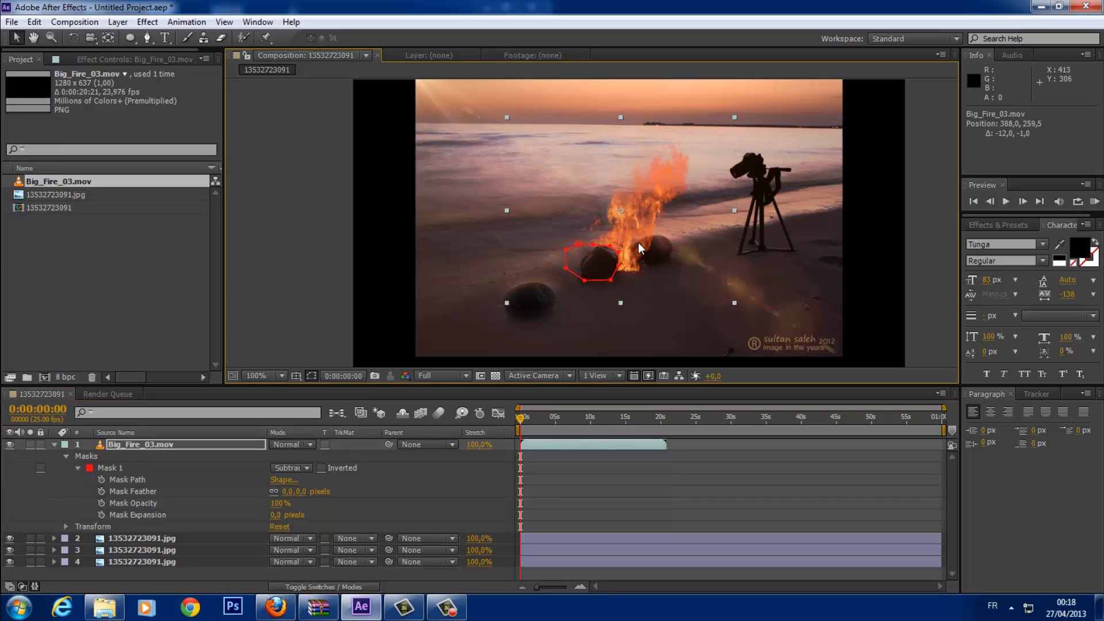
{"action": "left_click", "coordinate": [900, 279]}
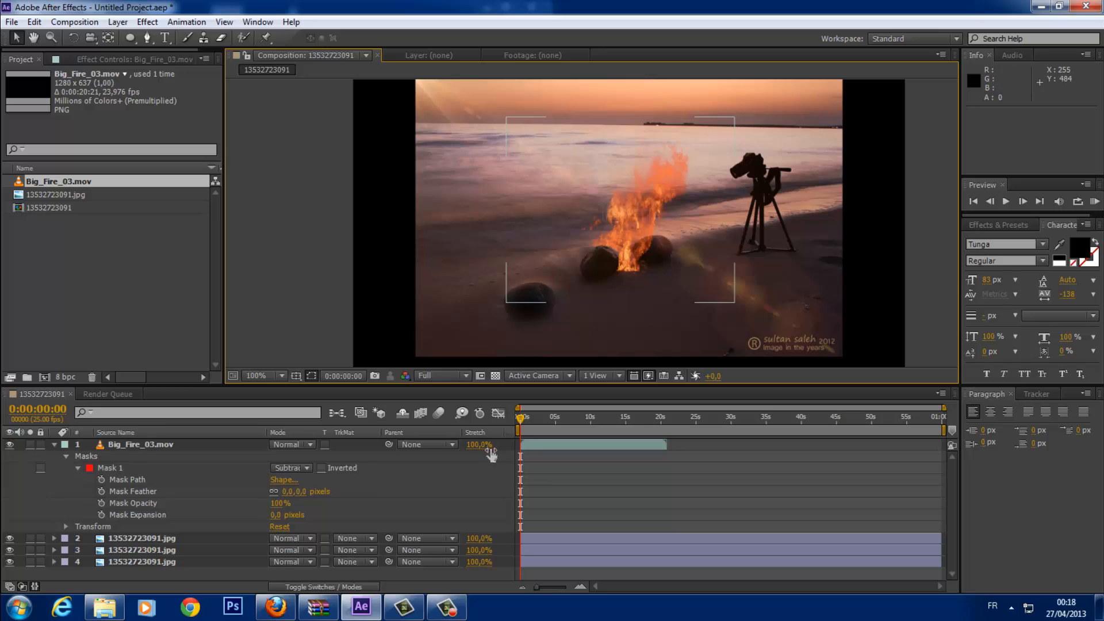
{"action": "key", "text": "space"}
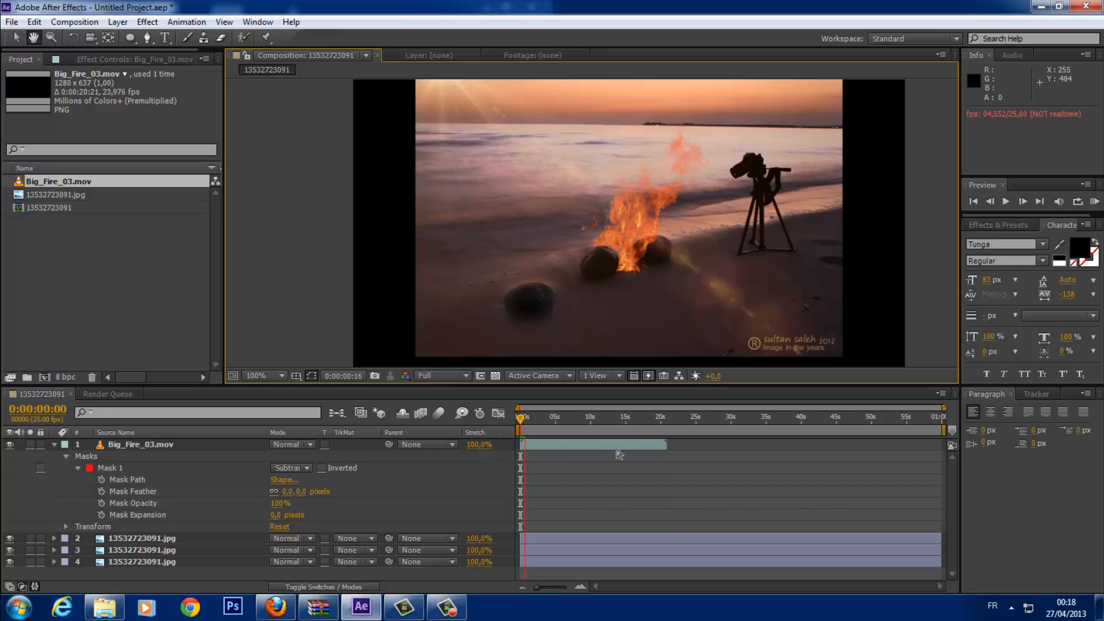
{"action": "left_click", "coordinate": [553, 443]}
{"action": "right_click", "coordinate": [553, 444]}
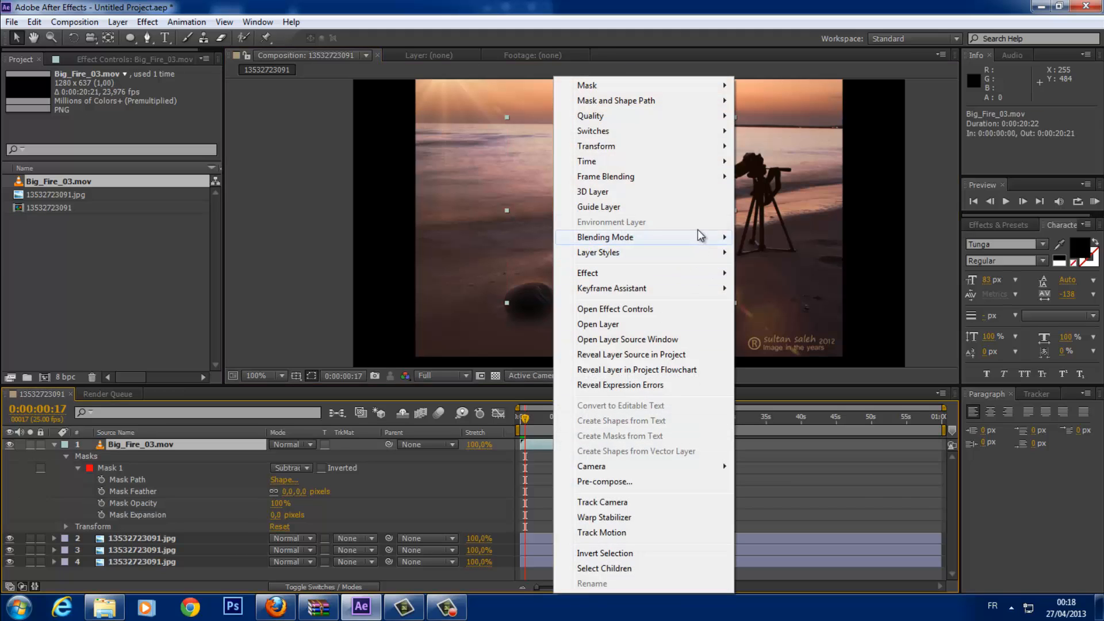
{"action": "mouse_move", "coordinate": [698, 162]}
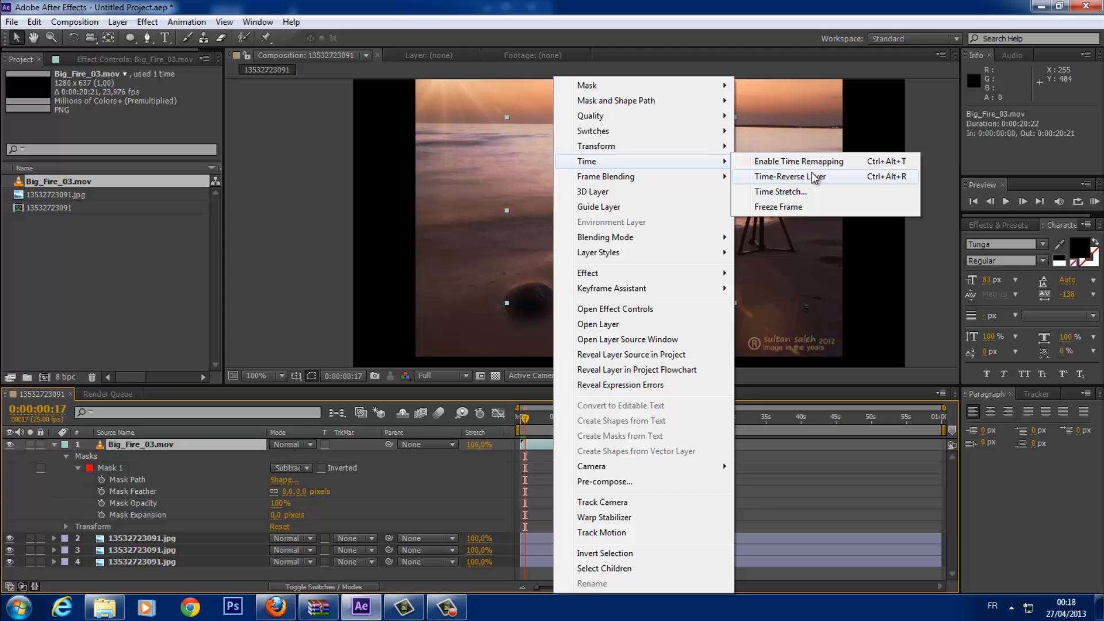
{"action": "left_click", "coordinate": [809, 190]}
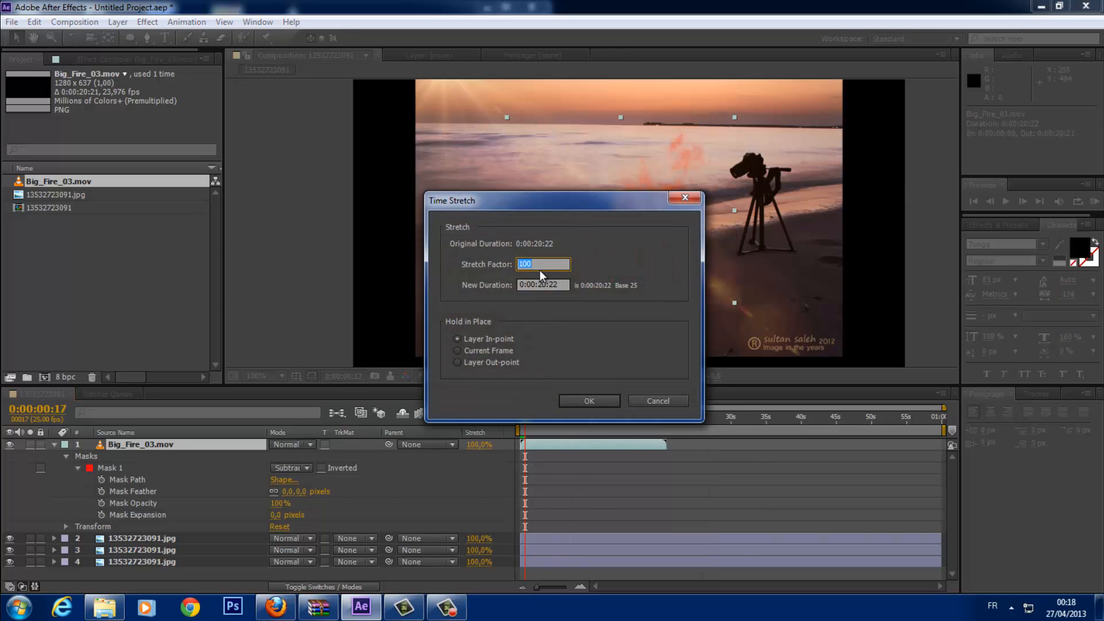
{"action": "key", "text": "Escape"}
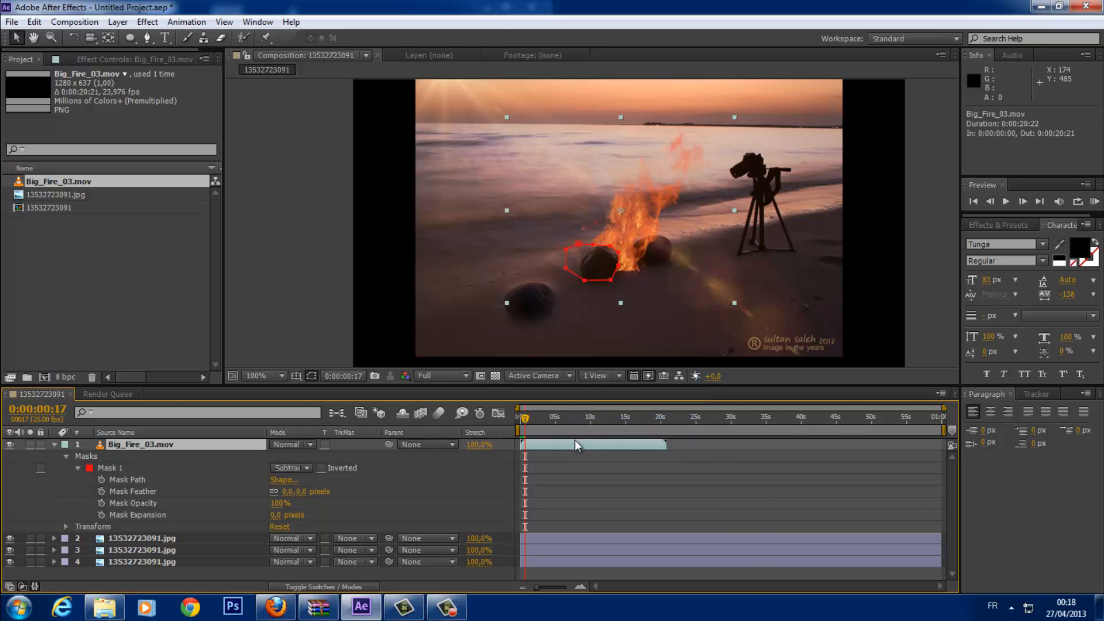
- Time-stretch the Big_Fire_03.mov layer to a factor of 30% and preview the animation from the start
{"action": "right_click", "coordinate": [576, 440]}
{"action": "mouse_move", "coordinate": [745, 161]}
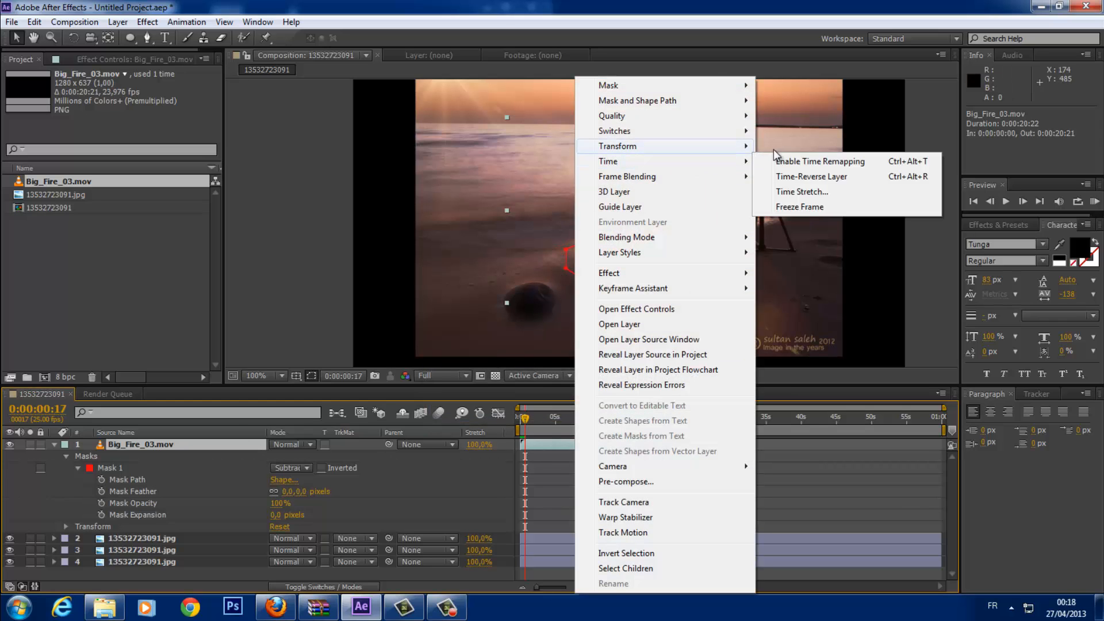
{"action": "left_click", "coordinate": [792, 194]}
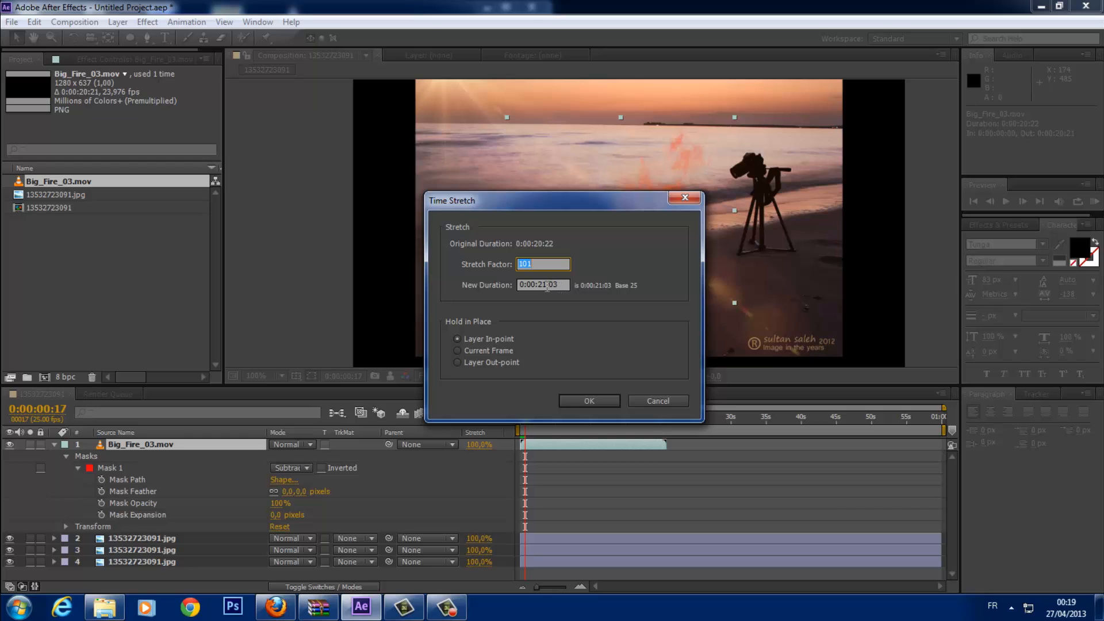
{"action": "left_click", "coordinate": [589, 401]}
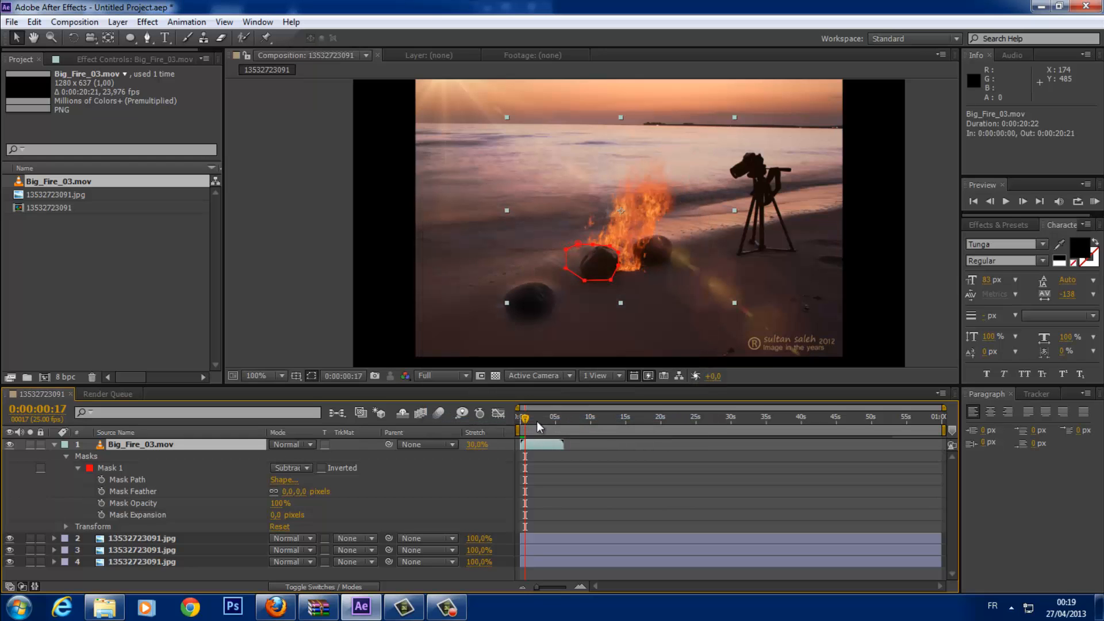
{"action": "left_click_drag", "start_coordinate": [524, 418], "coordinate": [516, 419]}
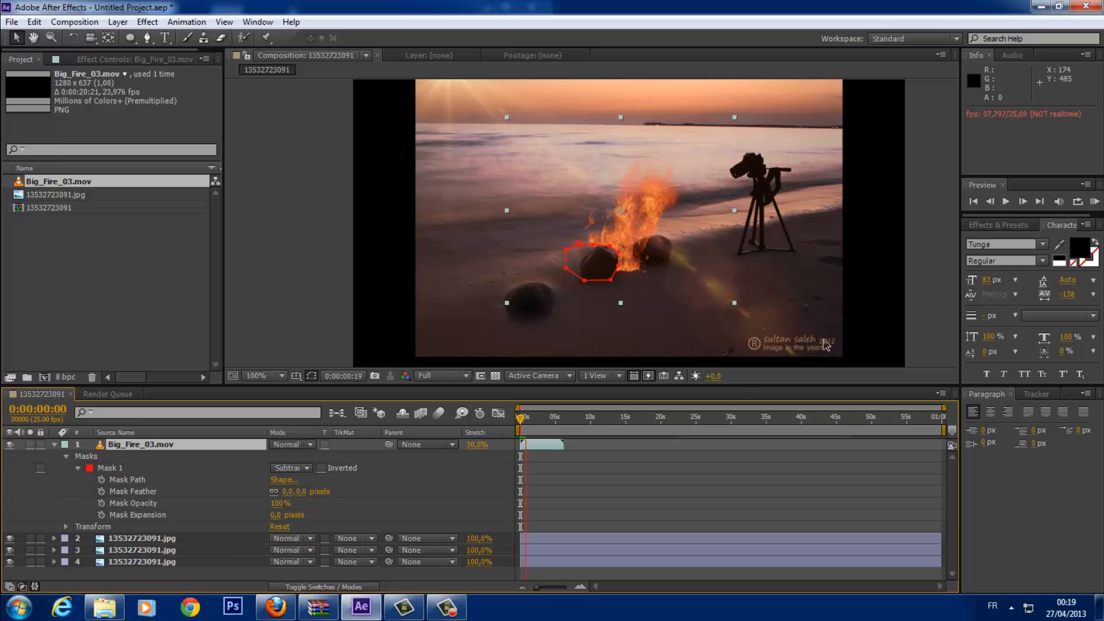
{"action": "key", "text": "space"}
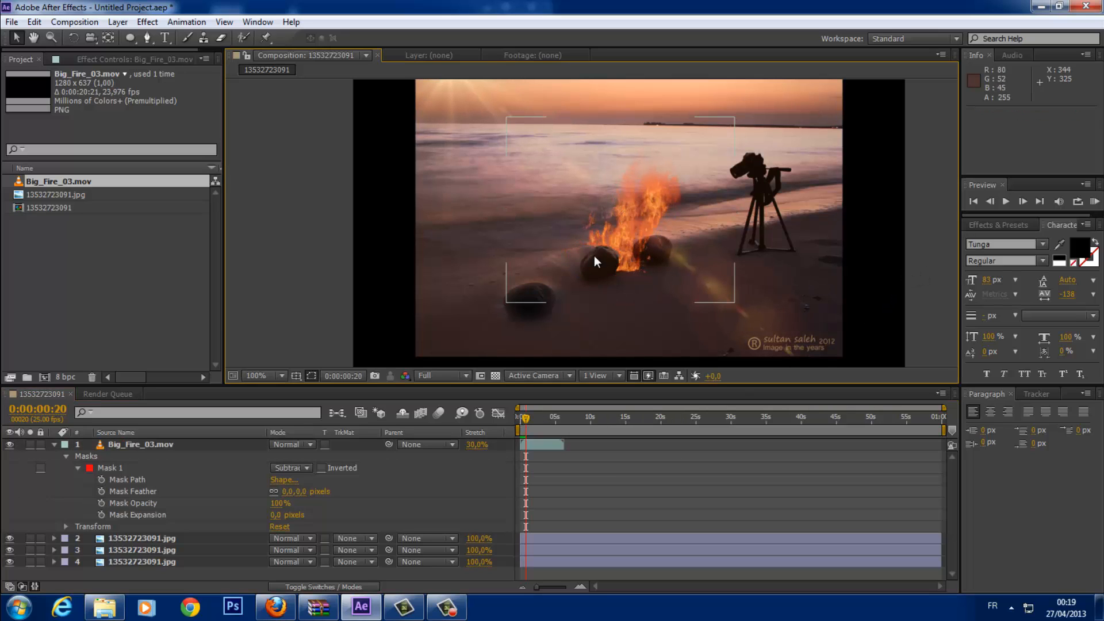
- Set the Mask Feather of Mask 1 to 40 pixels and preview the softened fire edge
{"action": "left_click", "coordinate": [130, 466]}
{"action": "left_click_drag", "start_coordinate": [286, 495], "coordinate": [305, 492]}
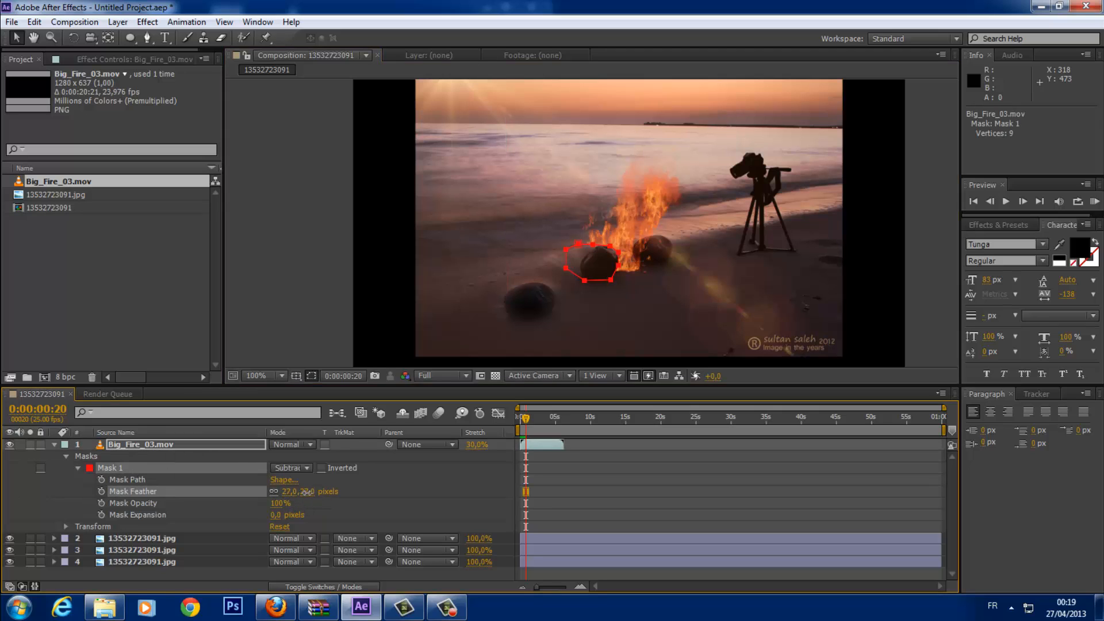
{"action": "left_click", "coordinate": [925, 260]}
{"action": "left_click", "coordinate": [945, 267]}
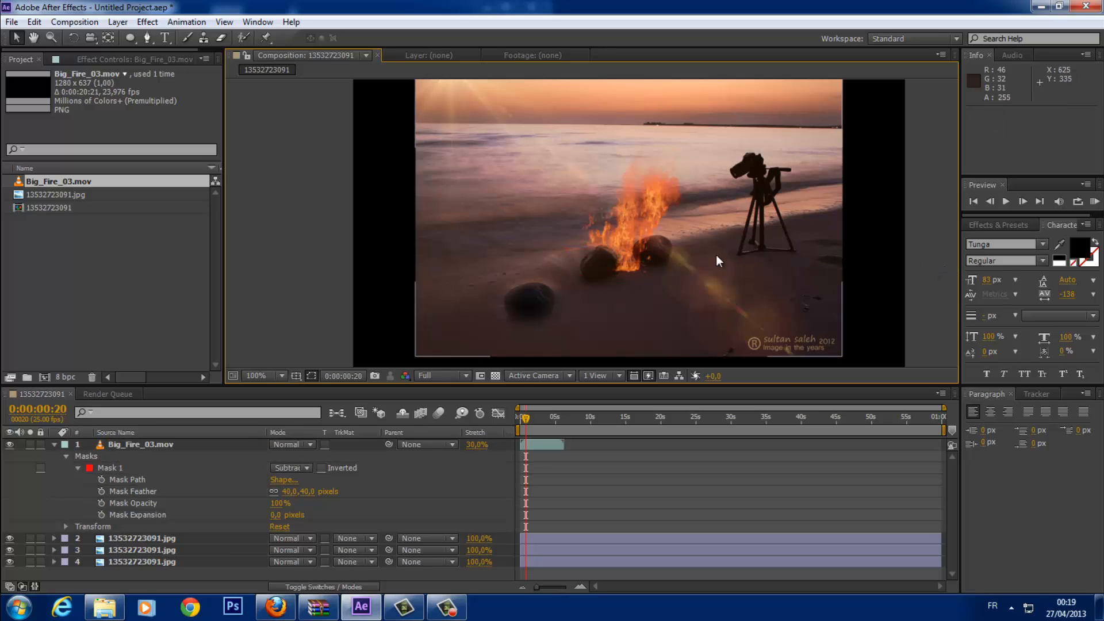
{"action": "key", "text": "space"}
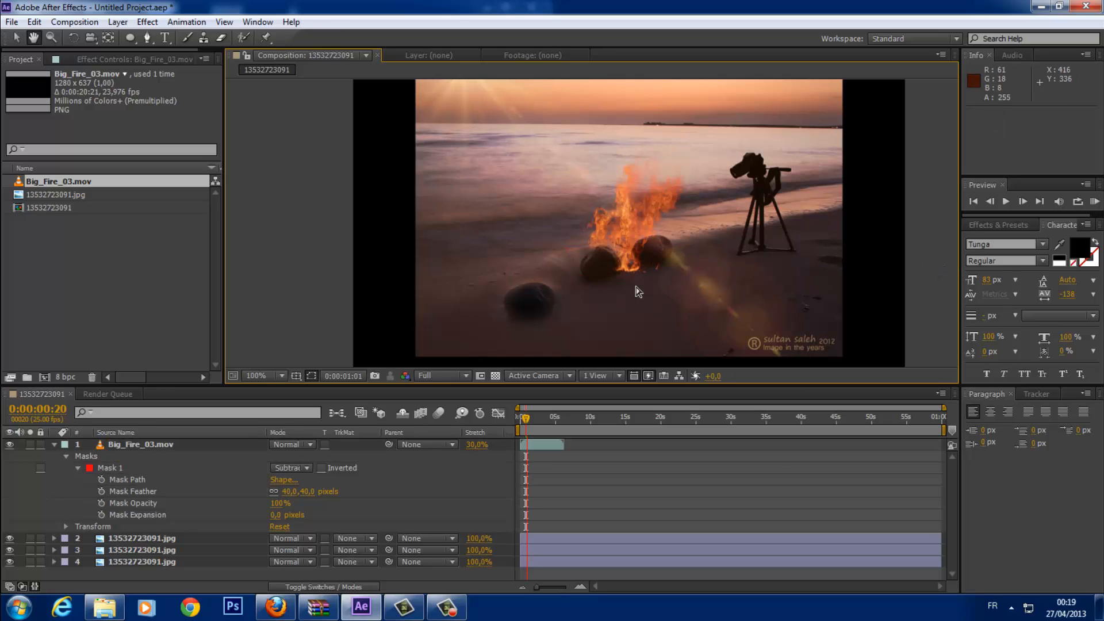
- Move the Big_Fire_03.mov layer slightly down to about 385, 266.5, preview the fire, and return to the start of the timeline
{"action": "left_click", "coordinate": [148, 446]}
{"action": "left_click_drag", "start_coordinate": [638, 232], "coordinate": [636, 237]}
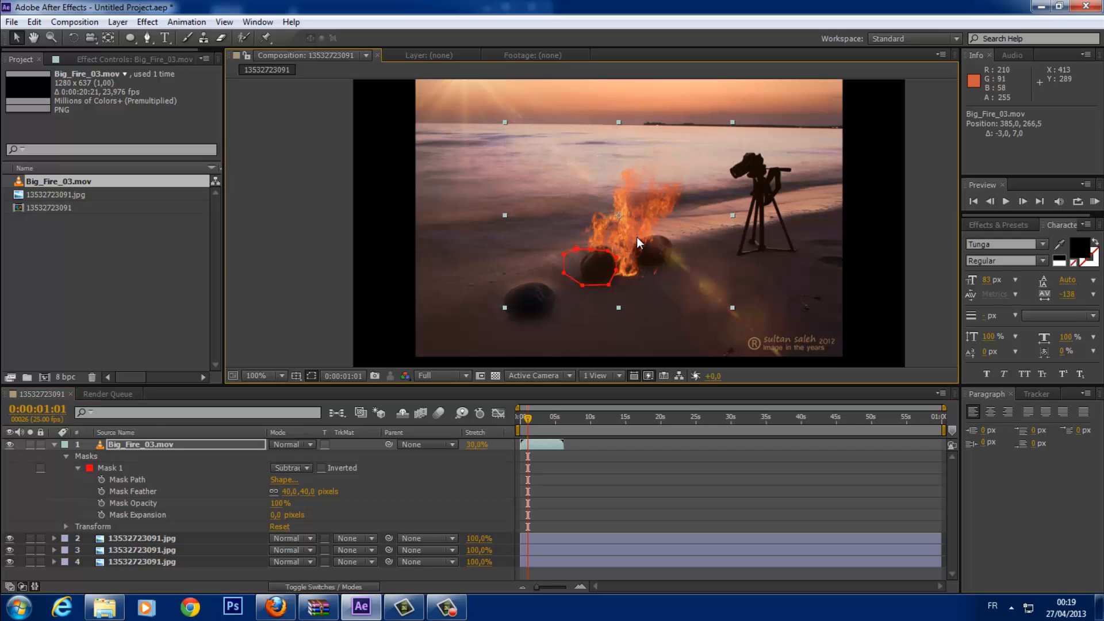
{"action": "left_click", "coordinate": [925, 230]}
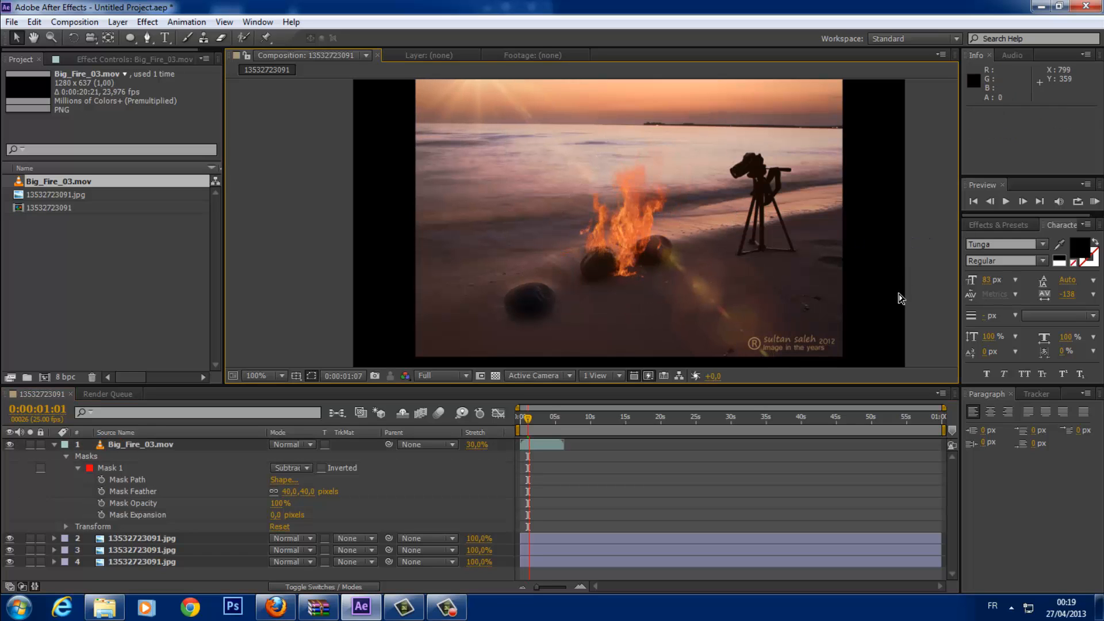
{"action": "key", "text": "space"}
{"action": "left_click_drag", "start_coordinate": [525, 418], "coordinate": [508, 418]}
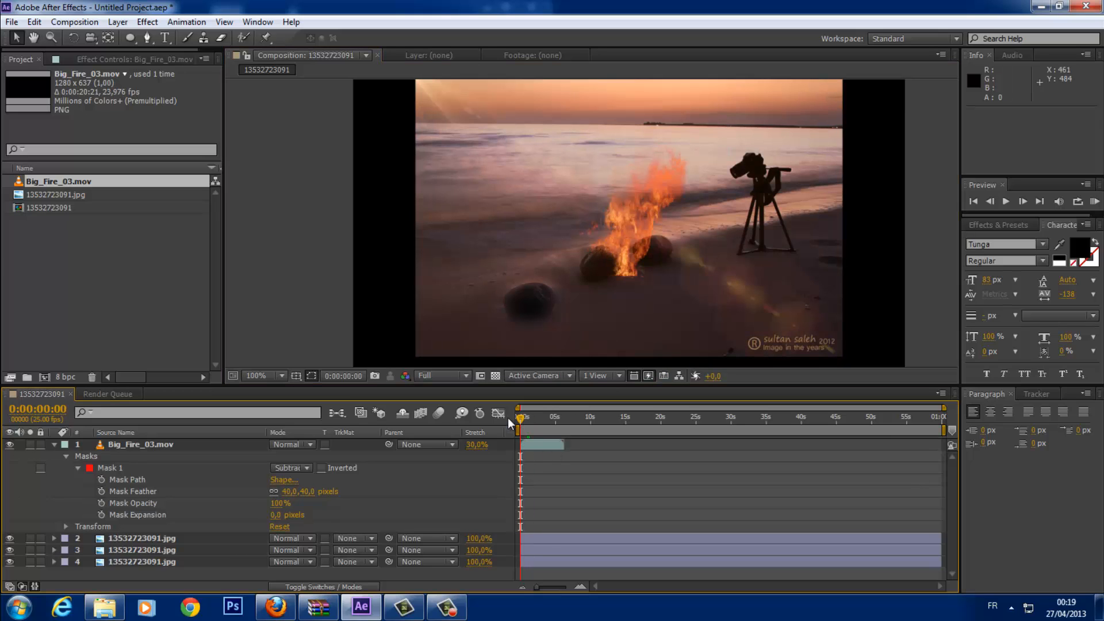
- Try the Silhouette Luma, Silhouette Alpha, Stencil Luma and Luminosity blending modes on the Big_Fire_03.mov layer, previewing Luminosity
{"action": "left_click", "coordinate": [293, 443]}
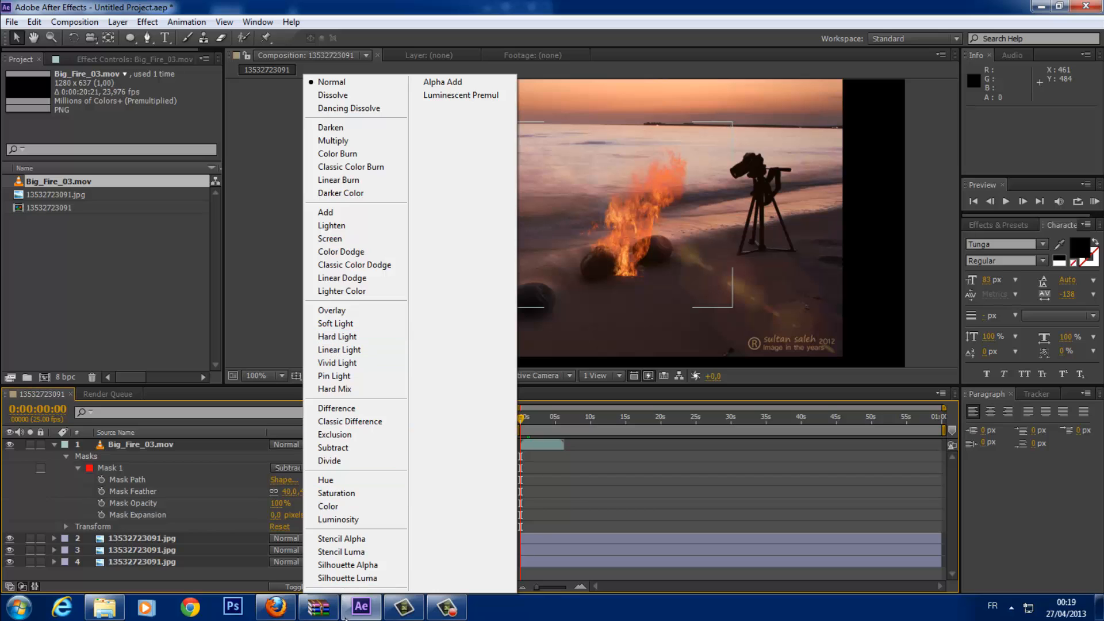
{"action": "left_click", "coordinate": [347, 577]}
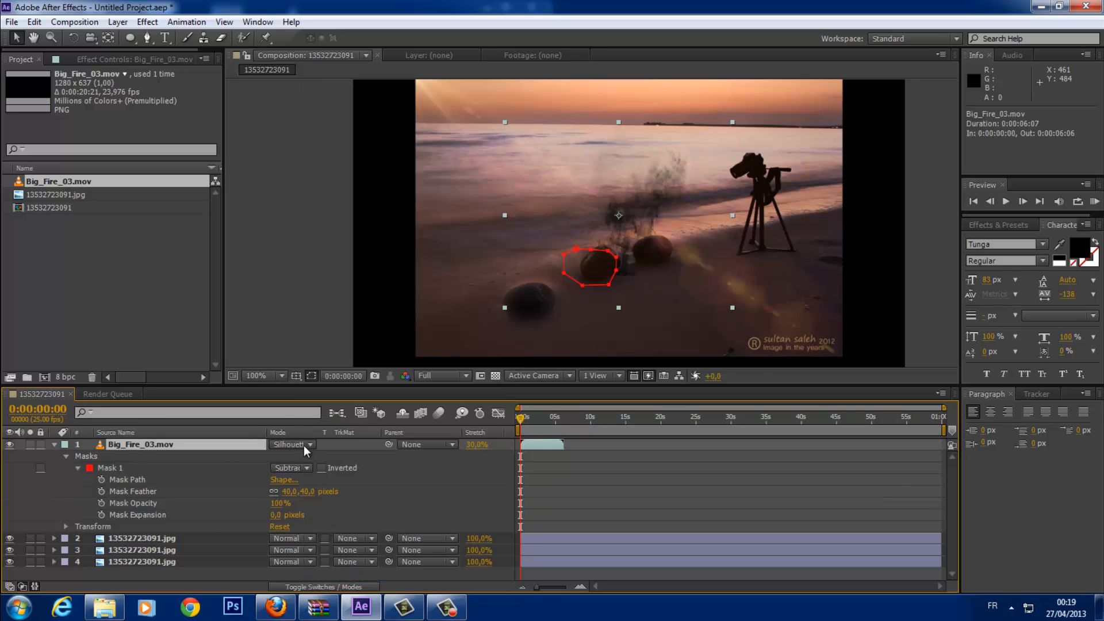
{"action": "left_click", "coordinate": [304, 445]}
{"action": "left_click", "coordinate": [345, 565]}
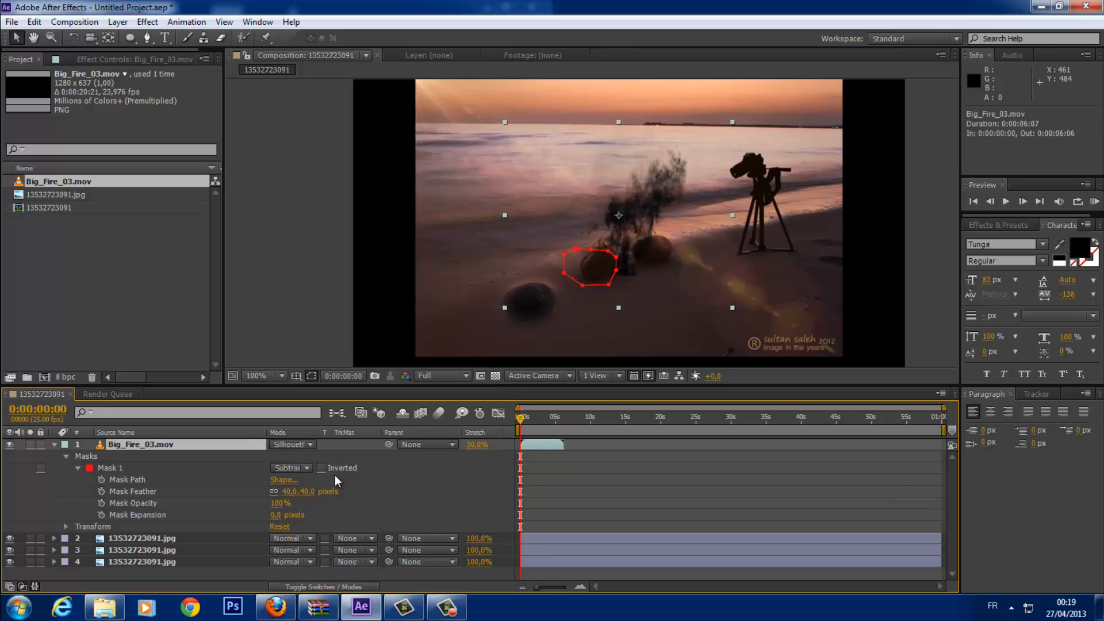
{"action": "left_click", "coordinate": [304, 444]}
{"action": "left_click", "coordinate": [347, 553]}
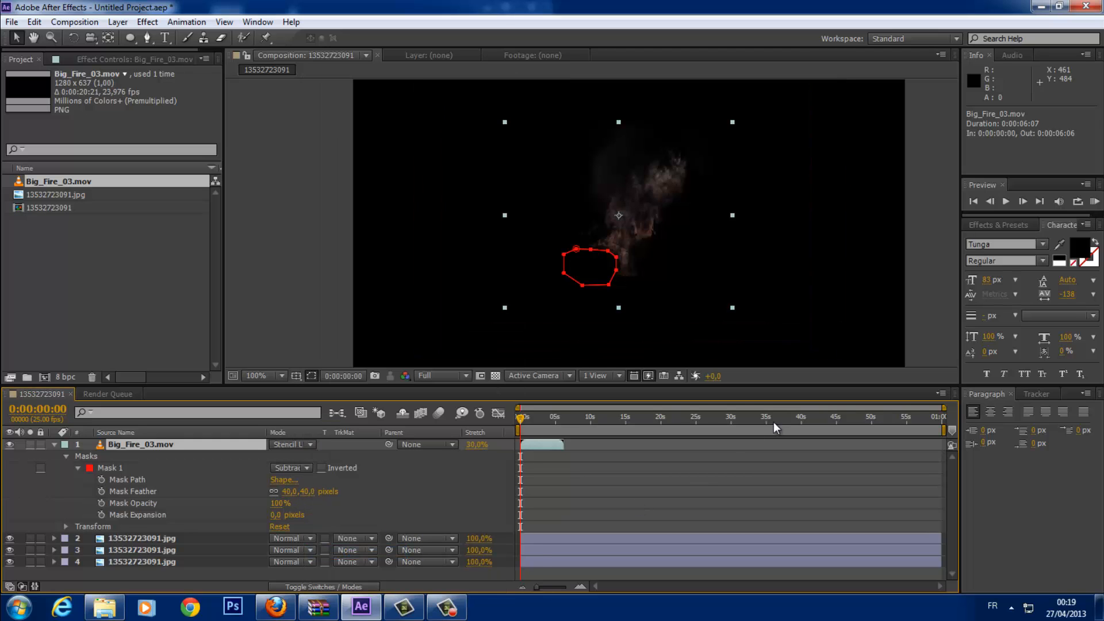
{"action": "left_click", "coordinate": [303, 446]}
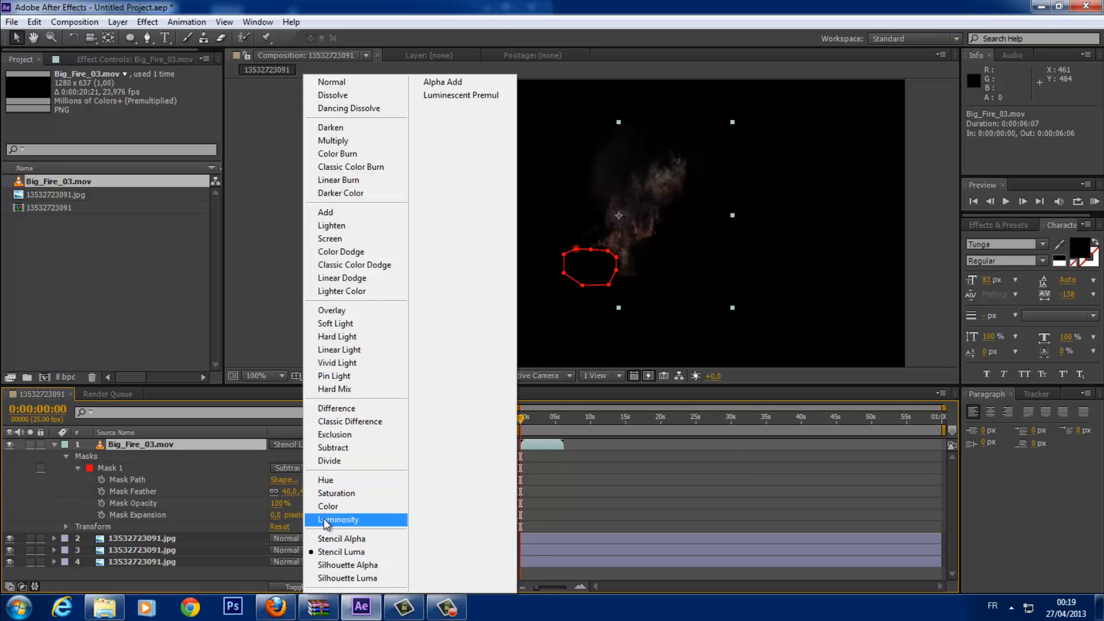
{"action": "left_click", "coordinate": [345, 526]}
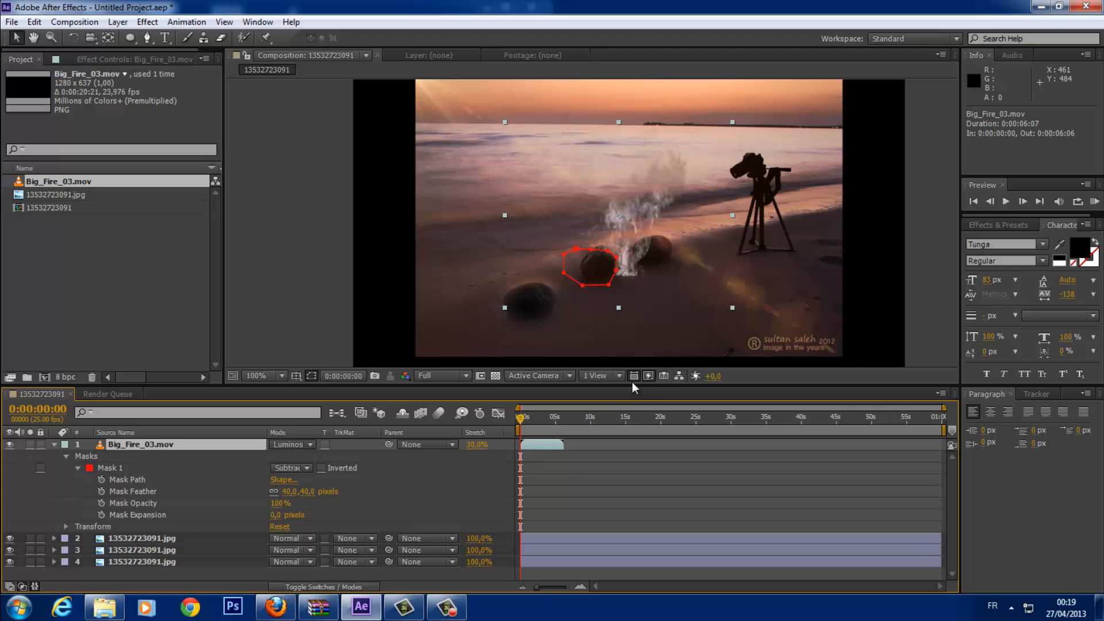
{"action": "key", "text": "space"}
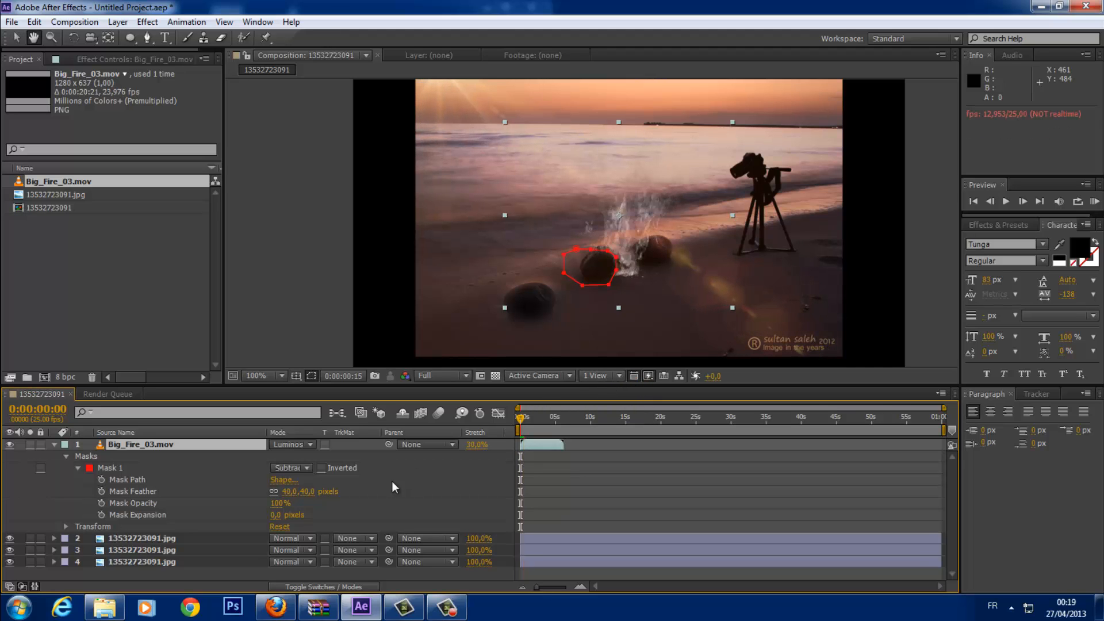
- Set the blending mode of the Big_Fire_03.mov layer to Add and preview the animated fire
{"action": "left_click", "coordinate": [308, 447]}
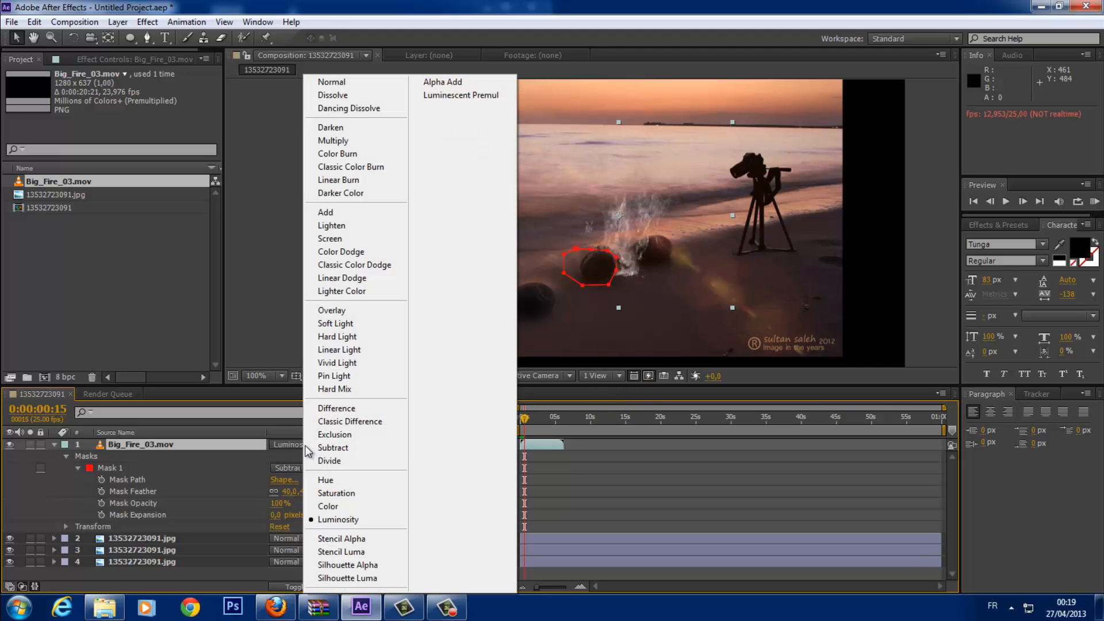
{"action": "left_click", "coordinate": [365, 212]}
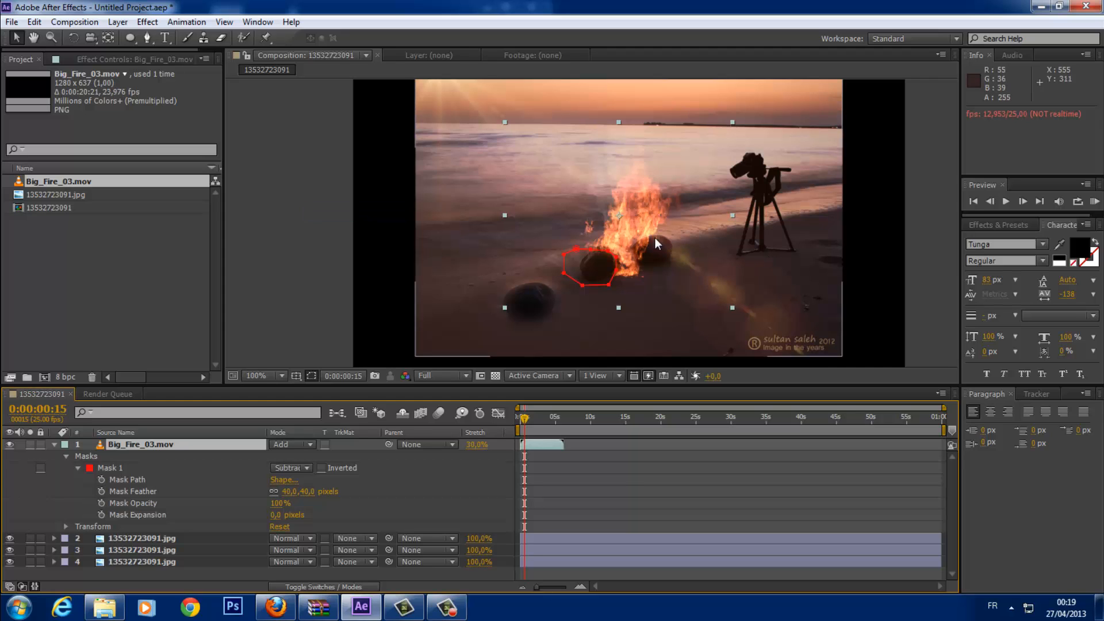
{"action": "left_click", "coordinate": [917, 265]}
{"action": "key", "text": "space"}
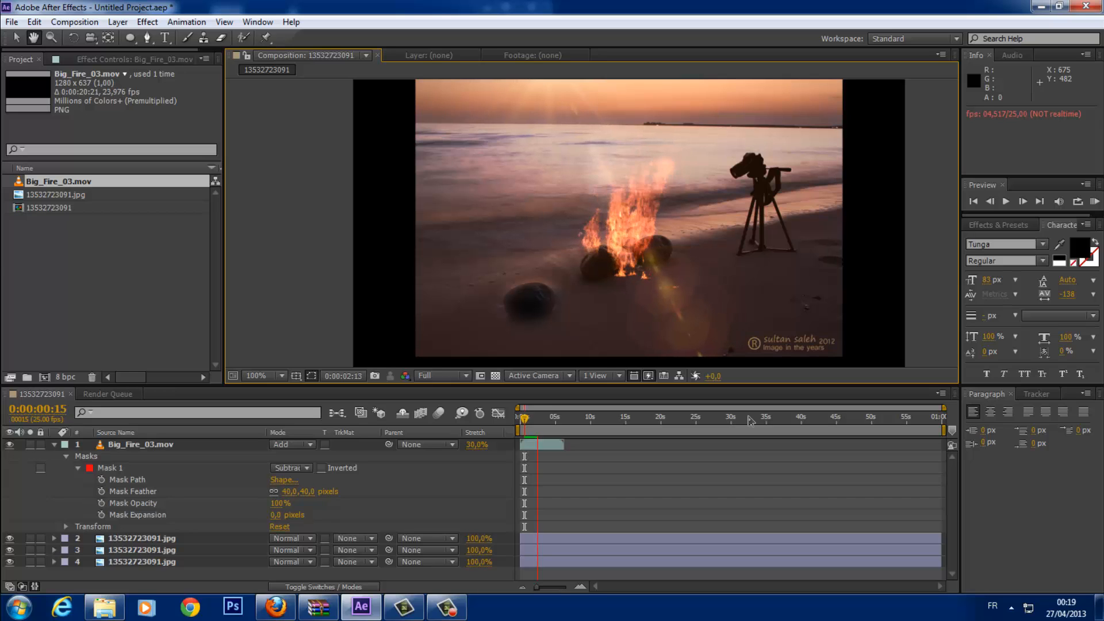
{"action": "left_click", "coordinate": [538, 417]}
{"action": "left_click", "coordinate": [537, 418]}
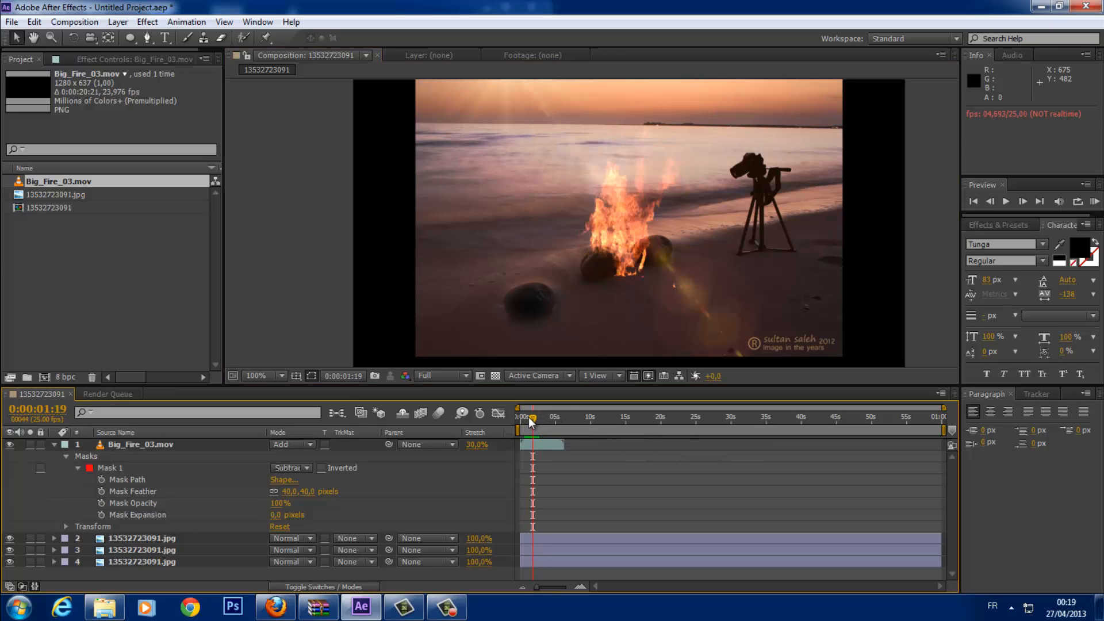
- Switch to Windows Explorer and import Fireball_AtCam_02 from the 08. Explosions folder of Action_Essentials_720p into the After Effects project
{"action": "left_click", "coordinate": [105, 606]}
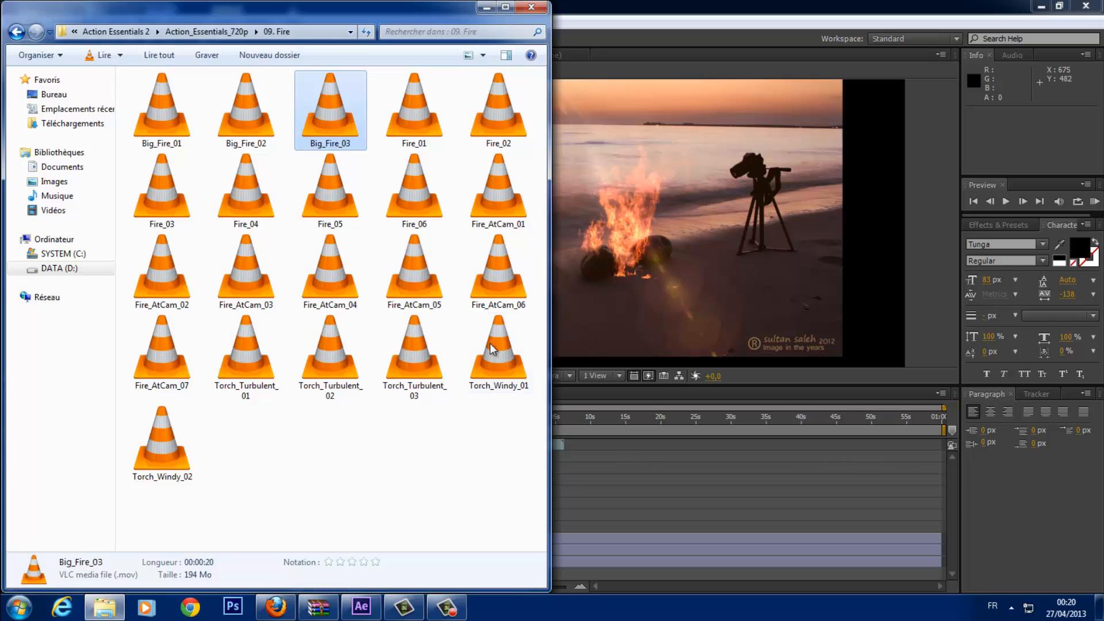
{"action": "left_click", "coordinate": [16, 32]}
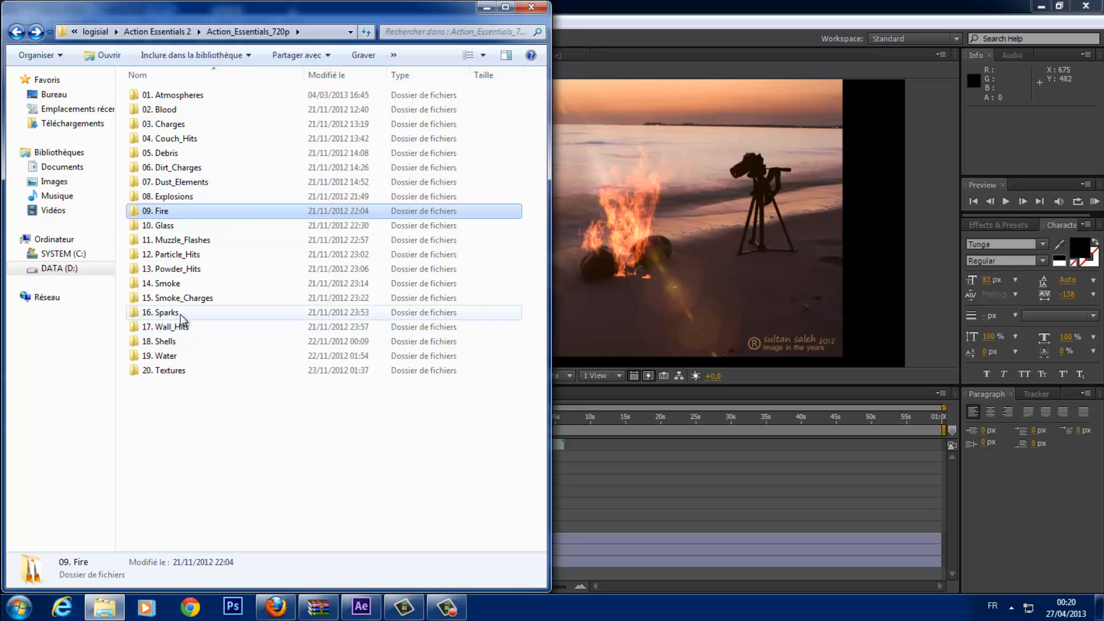
{"action": "double_click", "coordinate": [183, 197]}
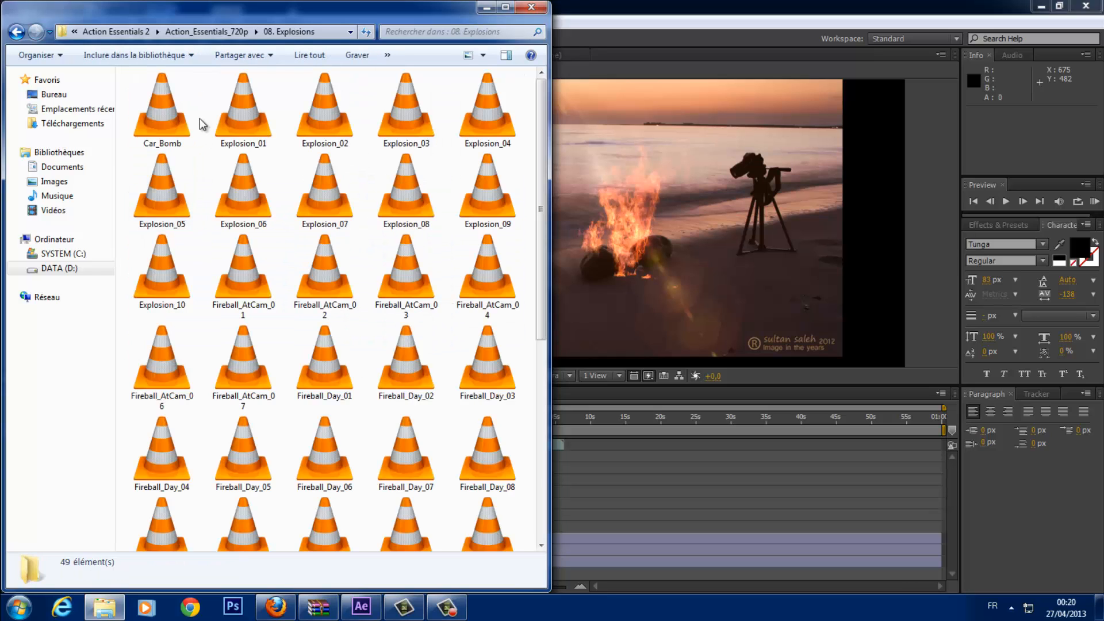
{"action": "left_click_drag", "start_coordinate": [322, 352], "coordinate": [650, 262]}
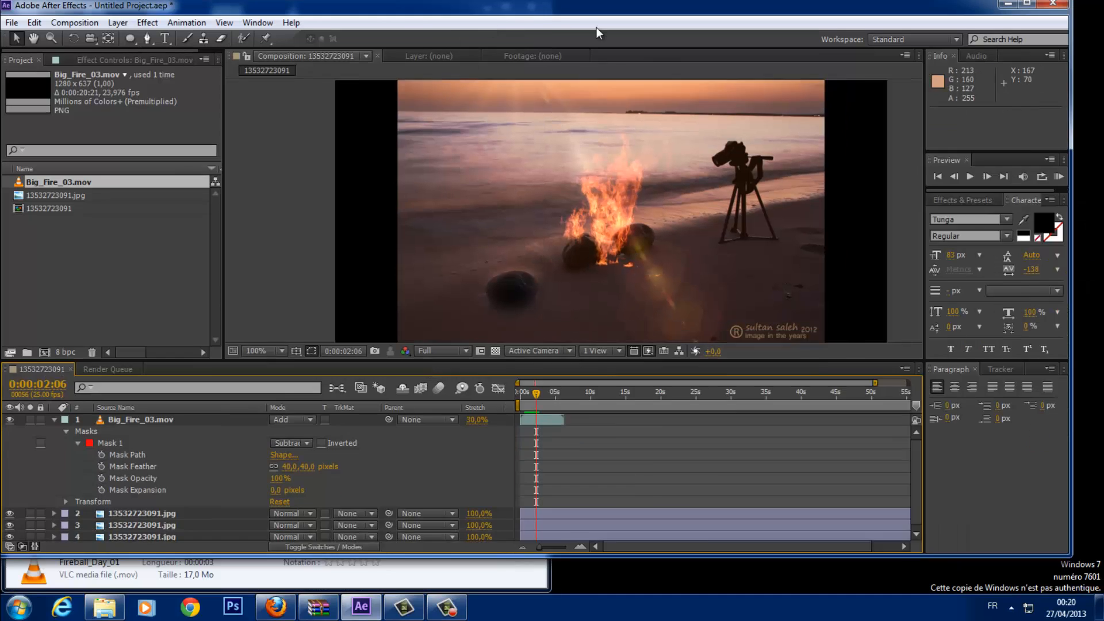
{"action": "left_click_drag", "start_coordinate": [592, 6], "coordinate": [943, 35]}
{"action": "left_click_drag", "start_coordinate": [312, 287], "coordinate": [516, 283]}
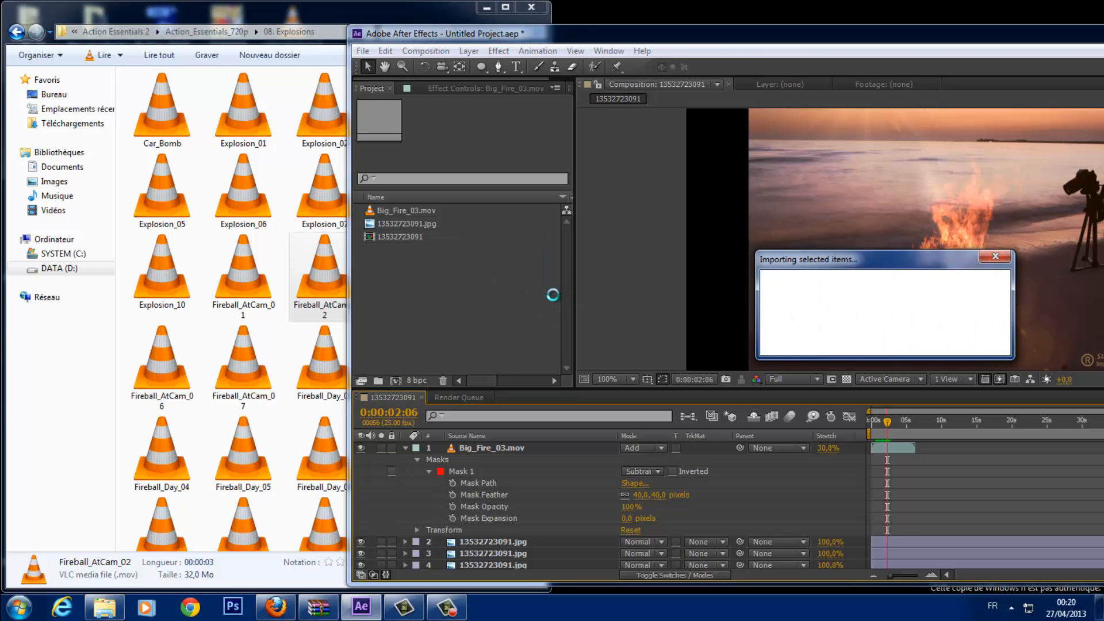
{"action": "double_click", "coordinate": [603, 35]}
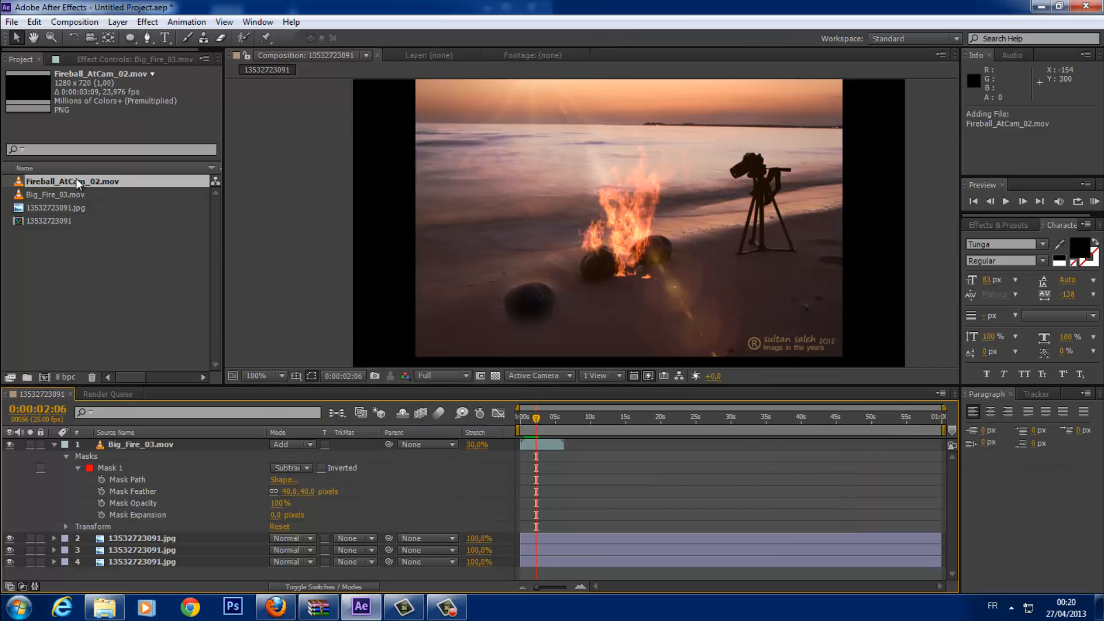
- Add Fireball_AtCam_02.mov to the composition and move it over the lone foreground stone, to about 151, 332
{"action": "left_click_drag", "start_coordinate": [76, 178], "coordinate": [618, 282]}
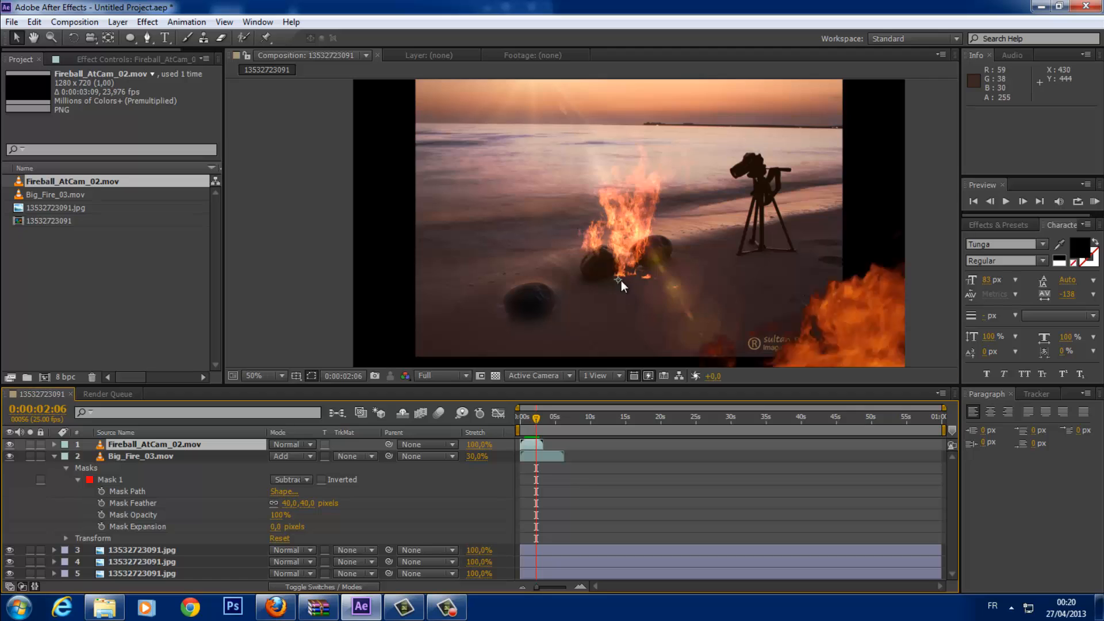
{"action": "key", "text": "comma"}
{"action": "key", "text": "comma"}
{"action": "left_click_drag", "start_coordinate": [706, 300], "coordinate": [542, 288]}
{"action": "key", "text": "period"}
{"action": "scroll", "coordinate": [561, 284], "scroll_direction": "up", "scroll_amount": 1}
{"action": "left_click_drag", "start_coordinate": [516, 324], "coordinate": [514, 302]}
- Preview the fireball from the start of the timeline and compare the scene with the fireball layer hidden and shown
{"action": "left_click", "coordinate": [522, 418]}
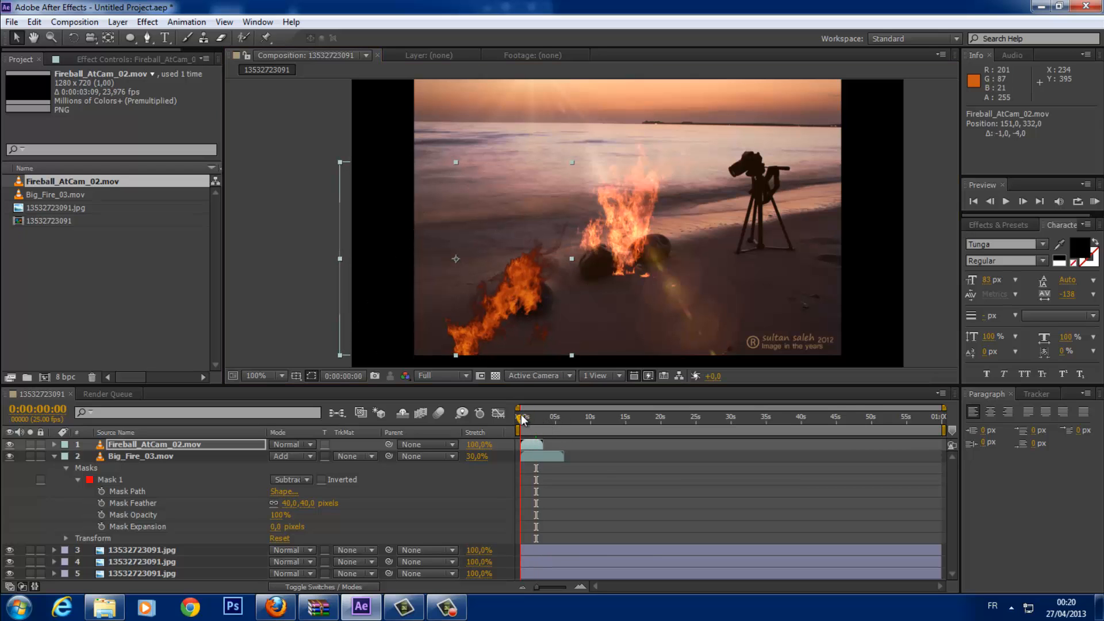
{"action": "key", "text": "space"}
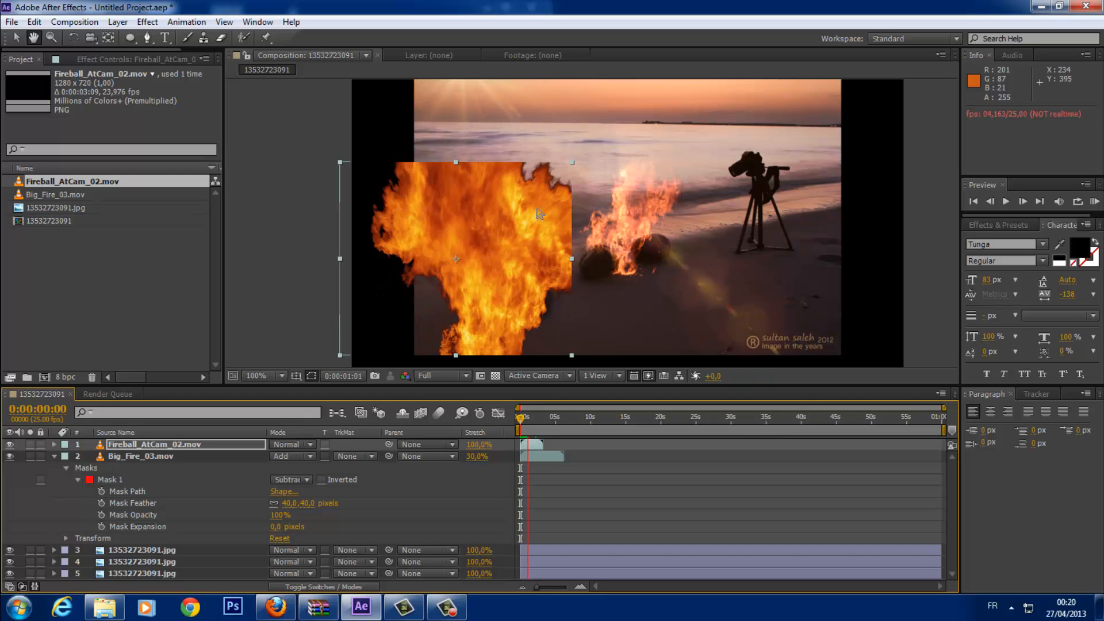
{"action": "key", "text": "space"}
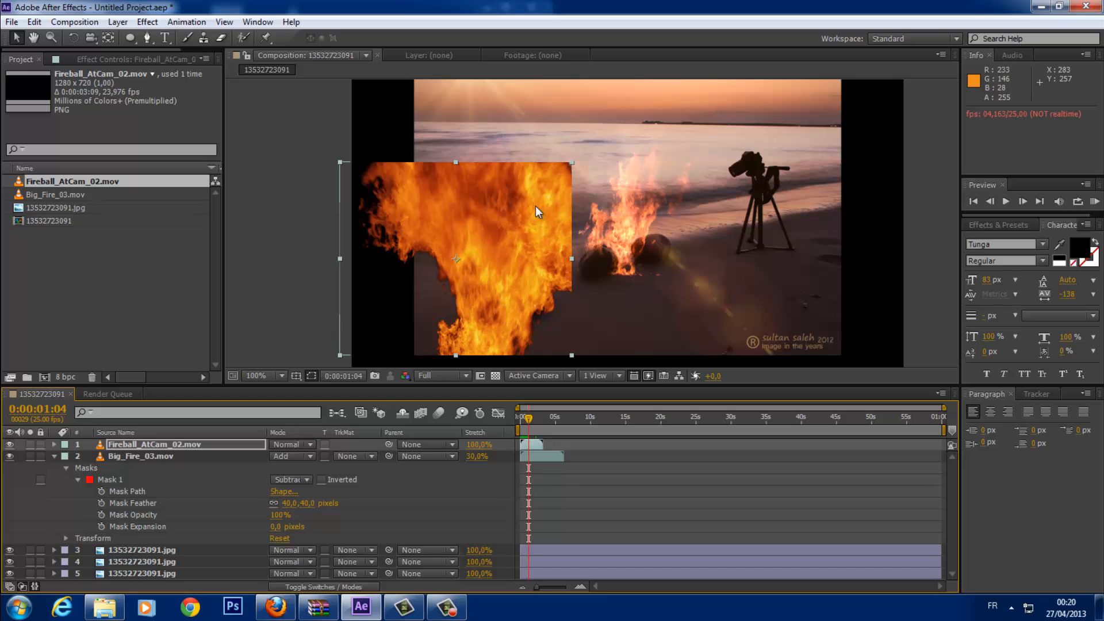
{"action": "key", "text": "space"}
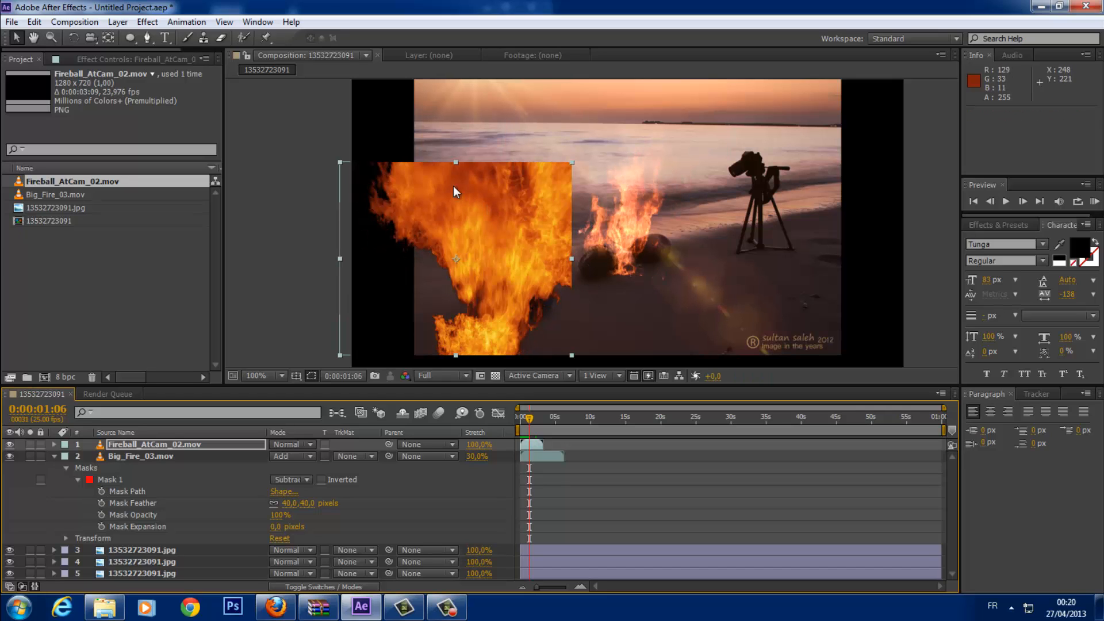
{"action": "left_click", "coordinate": [922, 290]}
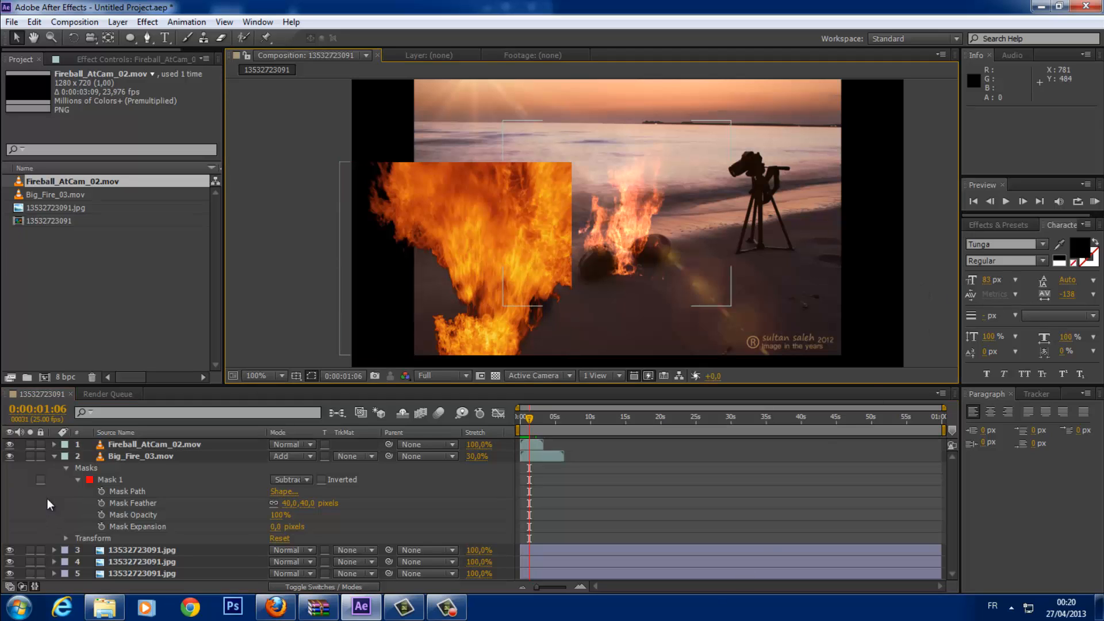
{"action": "left_click", "coordinate": [127, 444]}
{"action": "left_click", "coordinate": [10, 443]}
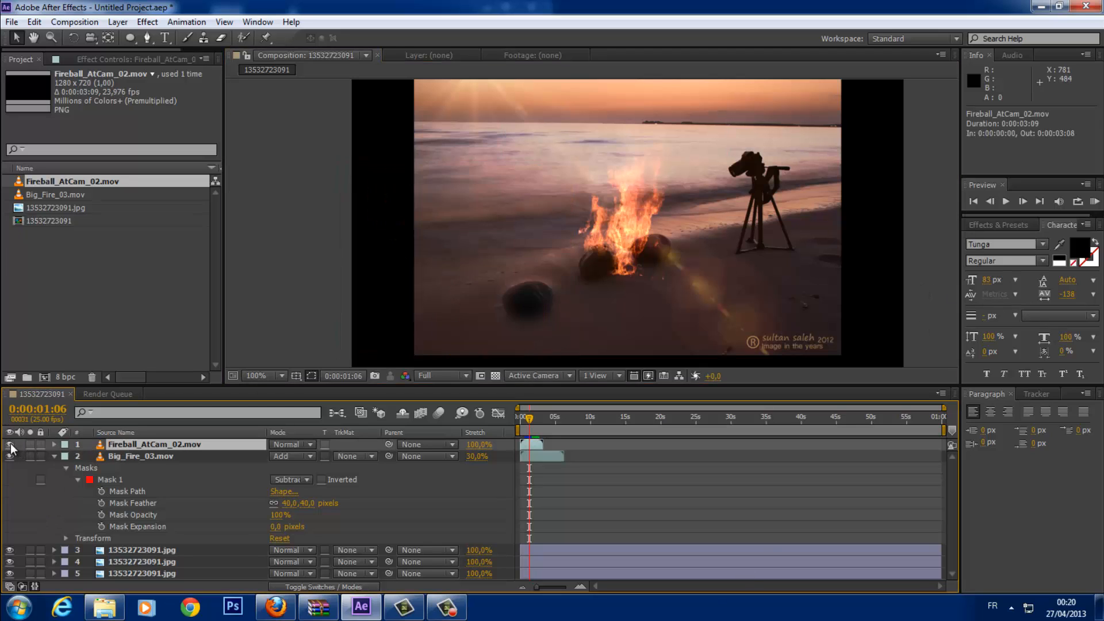
{"action": "left_click", "coordinate": [11, 443]}
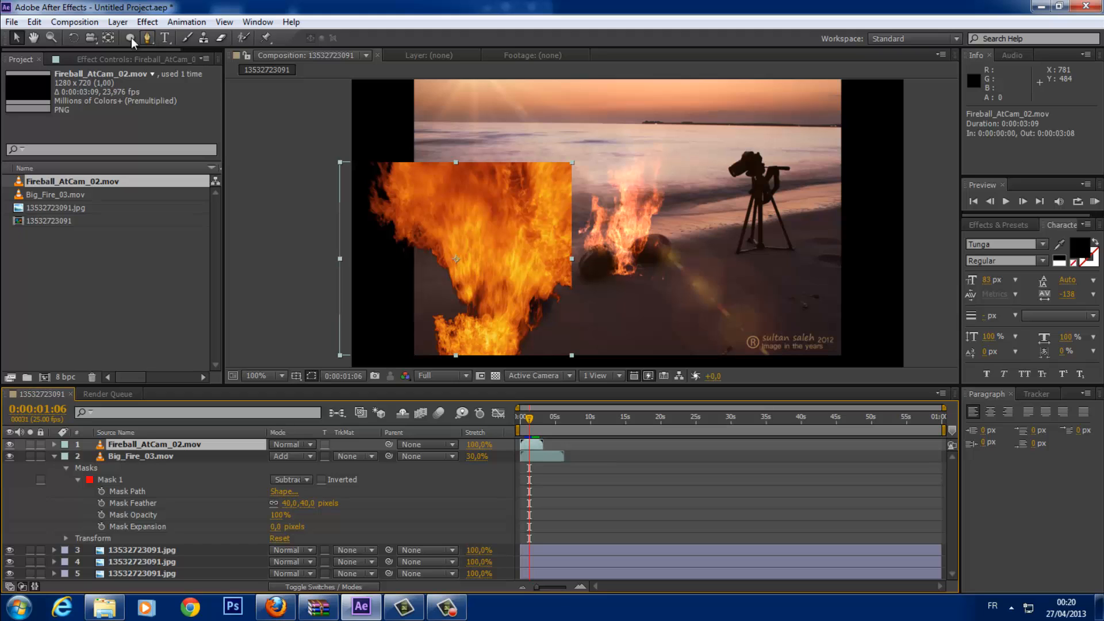
- Draw a closed 16-vertex Pen mask around the flames of the Fireball_AtCam_02.mov layer, rounding off the hard upper corners
{"action": "left_click", "coordinate": [362, 363]}
{"action": "left_click", "coordinate": [380, 218]}
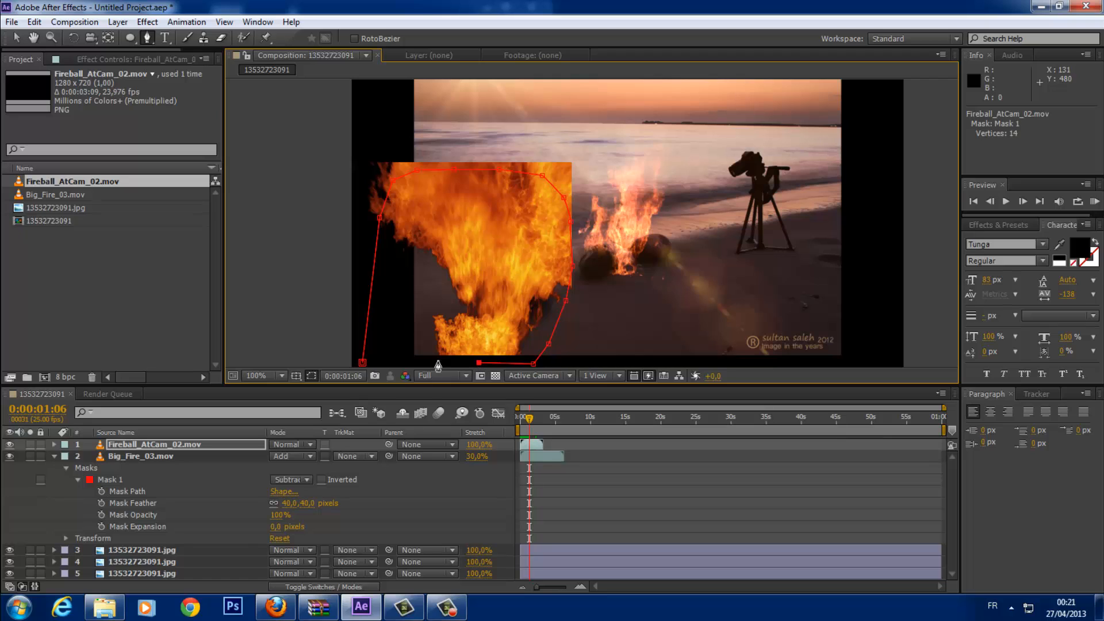
{"action": "left_click", "coordinate": [412, 363]}
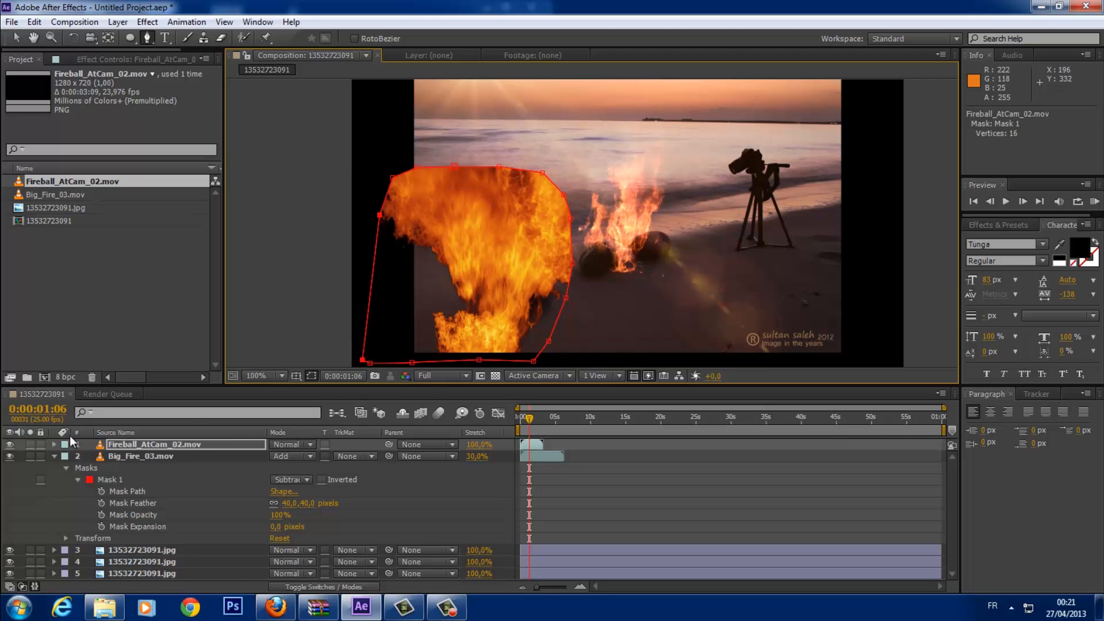
- Set the Mask Feather of Mask 1 on the fireball layer to 166 pixels
{"action": "left_click", "coordinate": [54, 445]}
{"action": "left_click", "coordinate": [66, 457]}
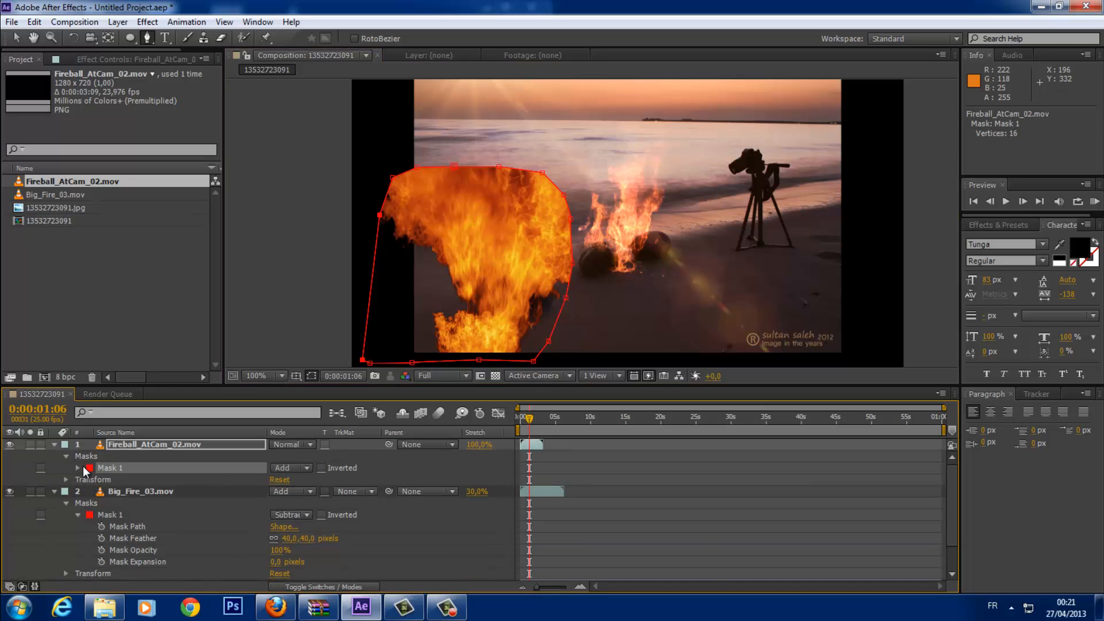
{"action": "left_click", "coordinate": [78, 468]}
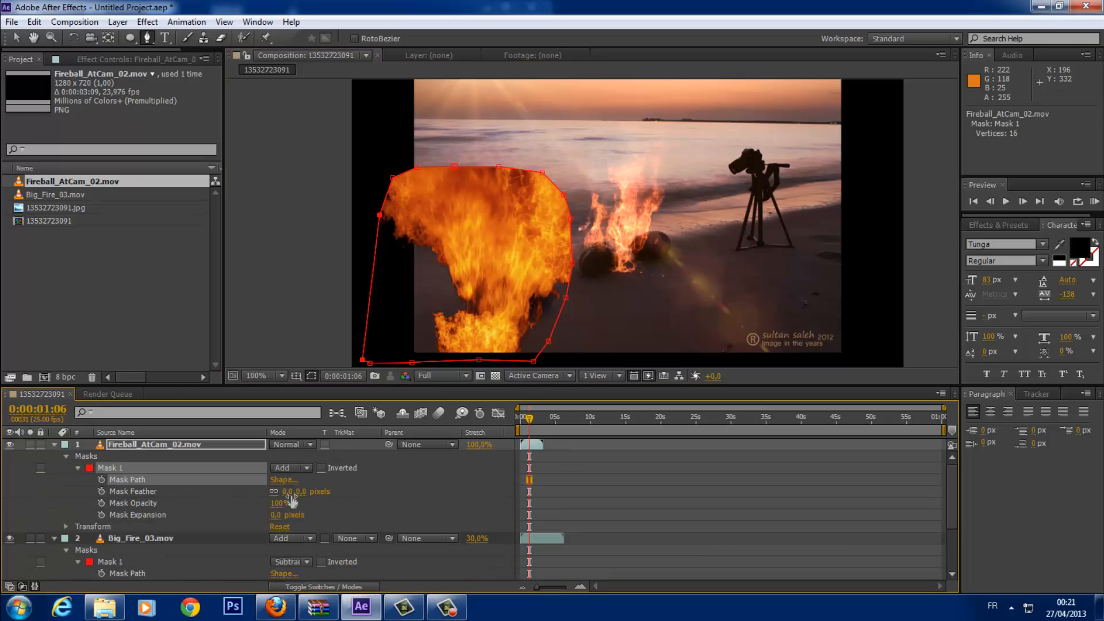
{"action": "left_click_drag", "start_coordinate": [287, 498], "coordinate": [338, 502]}
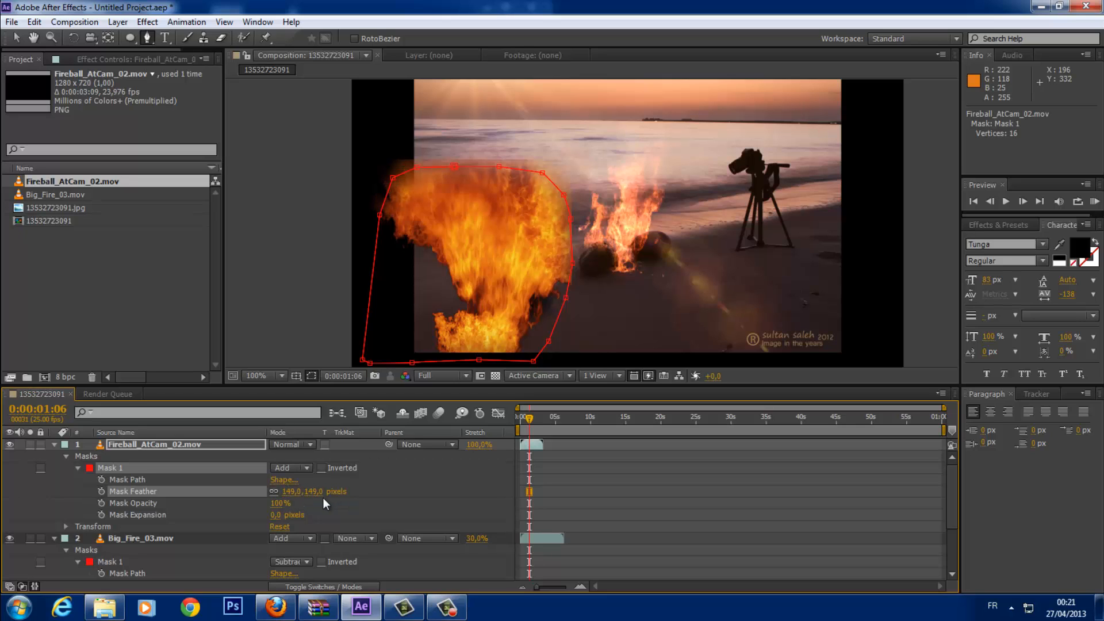
- Free-transform Mask 1 on the Fireball_AtCam_02.mov layer, rotating it 0.5° and moving it about 8 px left and 111 px down
{"action": "left_click", "coordinate": [15, 38]}
{"action": "double_click", "coordinate": [466, 167]}
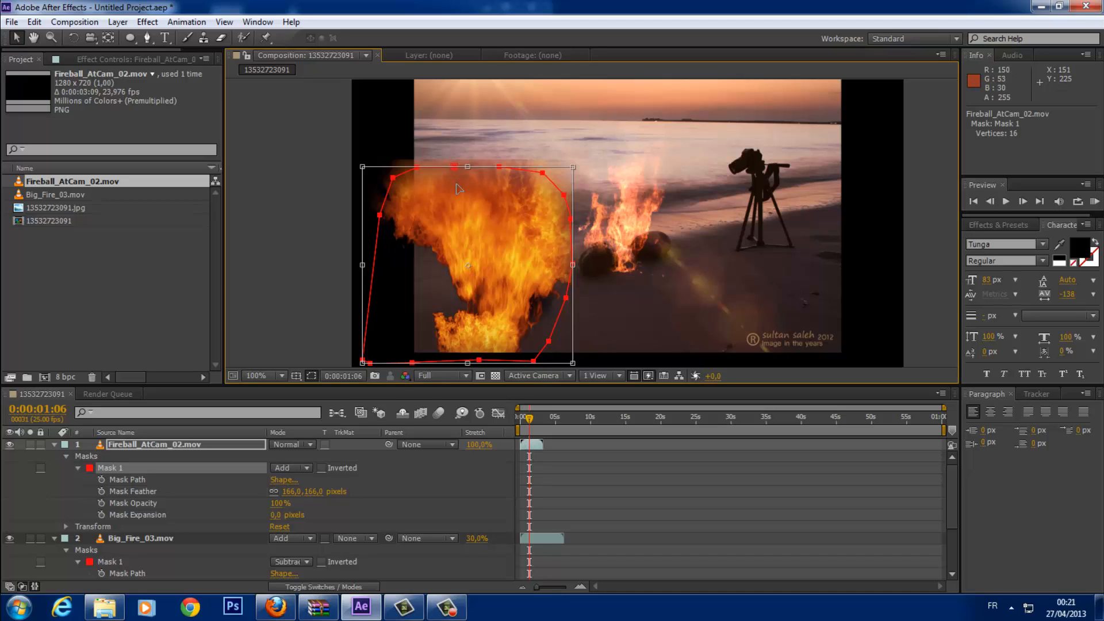
{"action": "left_click_drag", "start_coordinate": [454, 170], "coordinate": [406, 194]}
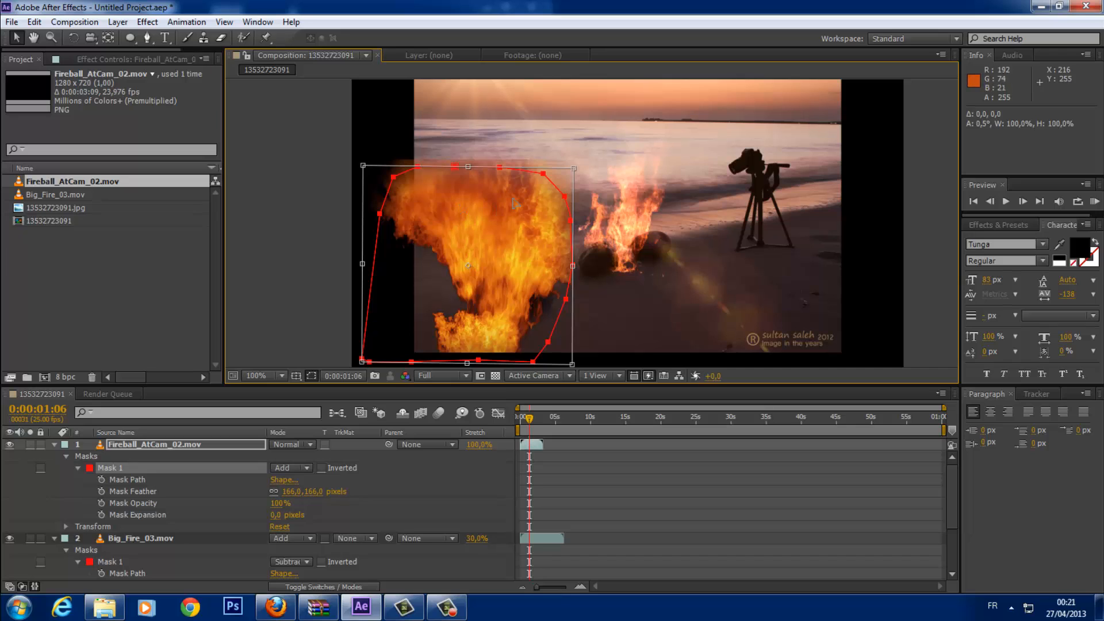
{"action": "left_click", "coordinate": [118, 467]}
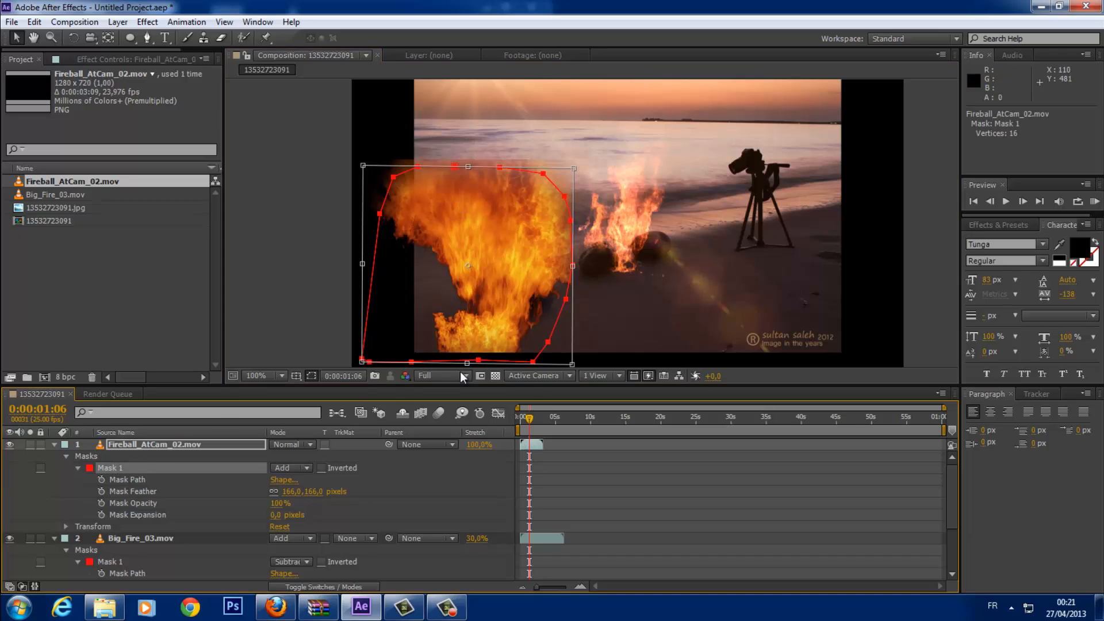
{"action": "left_click_drag", "start_coordinate": [548, 346], "coordinate": [556, 355]}
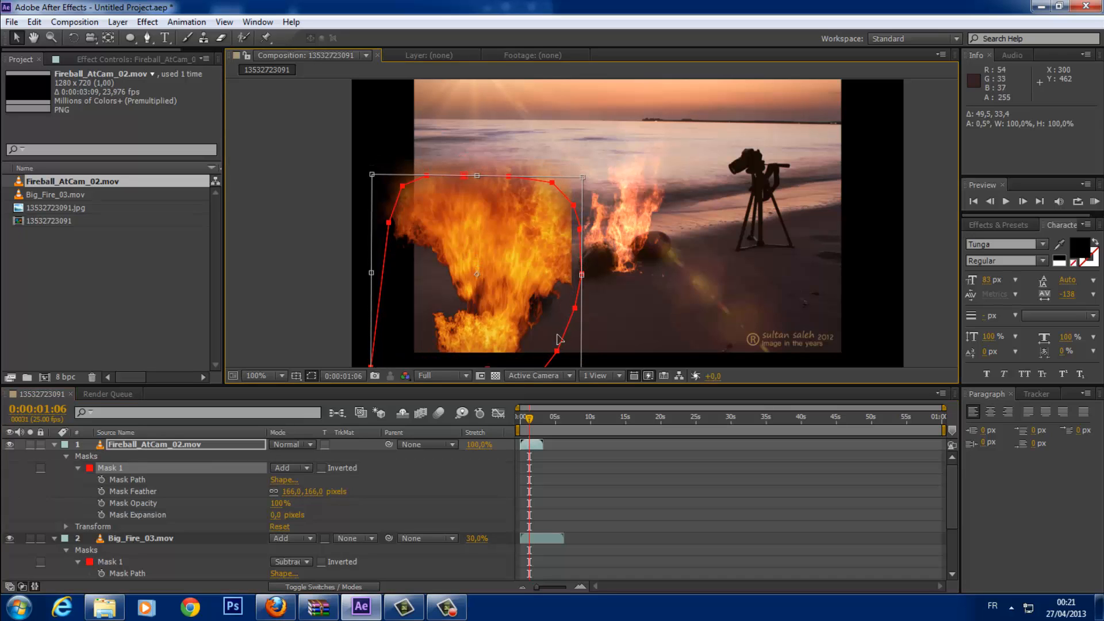
{"action": "mouse_move", "coordinate": [546, 286]}
{"action": "left_mouse_down"}
{"action": "mouse_move", "coordinate": [545, 312]}
{"action": "mouse_move", "coordinate": [549, 302]}
{"action": "mouse_move", "coordinate": [534, 303]}
{"action": "left_mouse_up"}
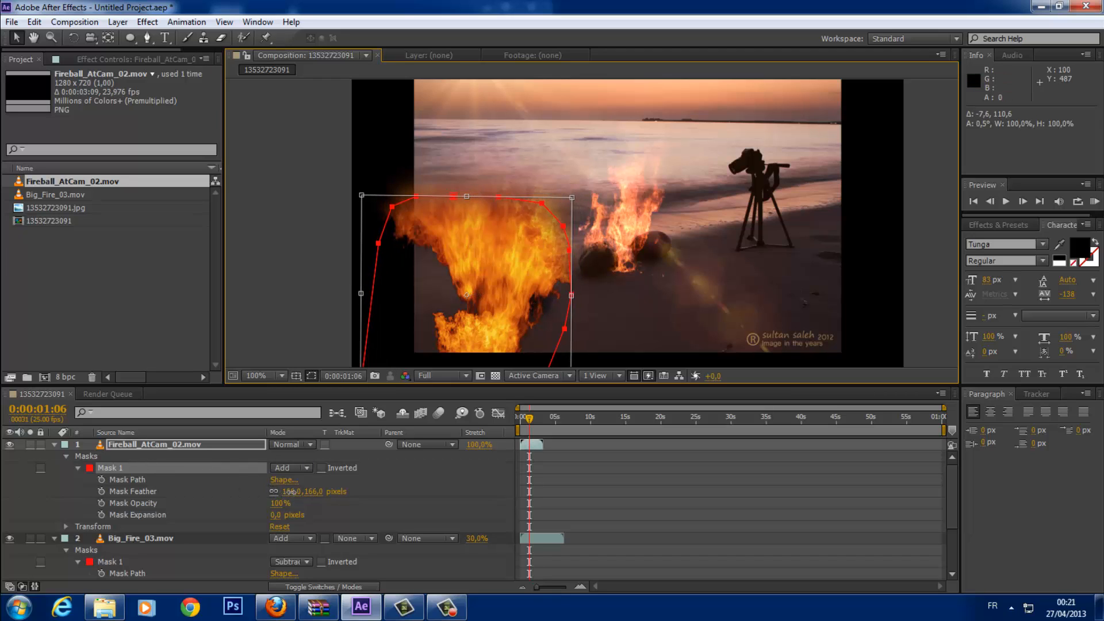
- Set the fireball's Mask Expansion to -67 pixels and Mask Feather to 175 pixels, checking the softened edges in a short preview
{"action": "left_click_drag", "start_coordinate": [281, 515], "coordinate": [316, 496]}
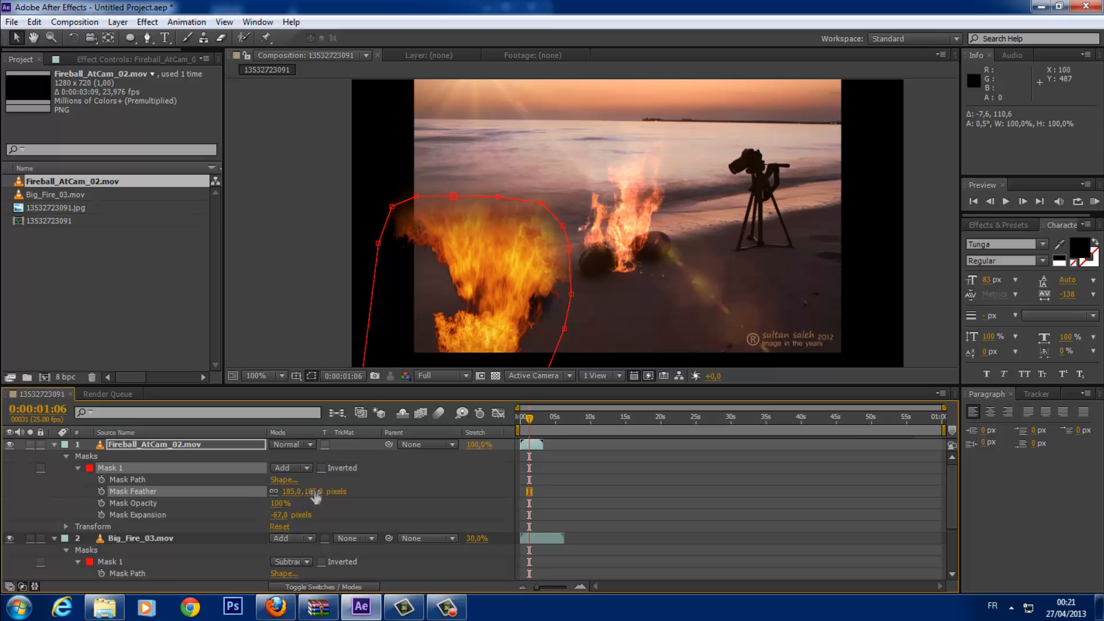
{"action": "left_click", "coordinate": [921, 295]}
{"action": "key", "text": "space"}
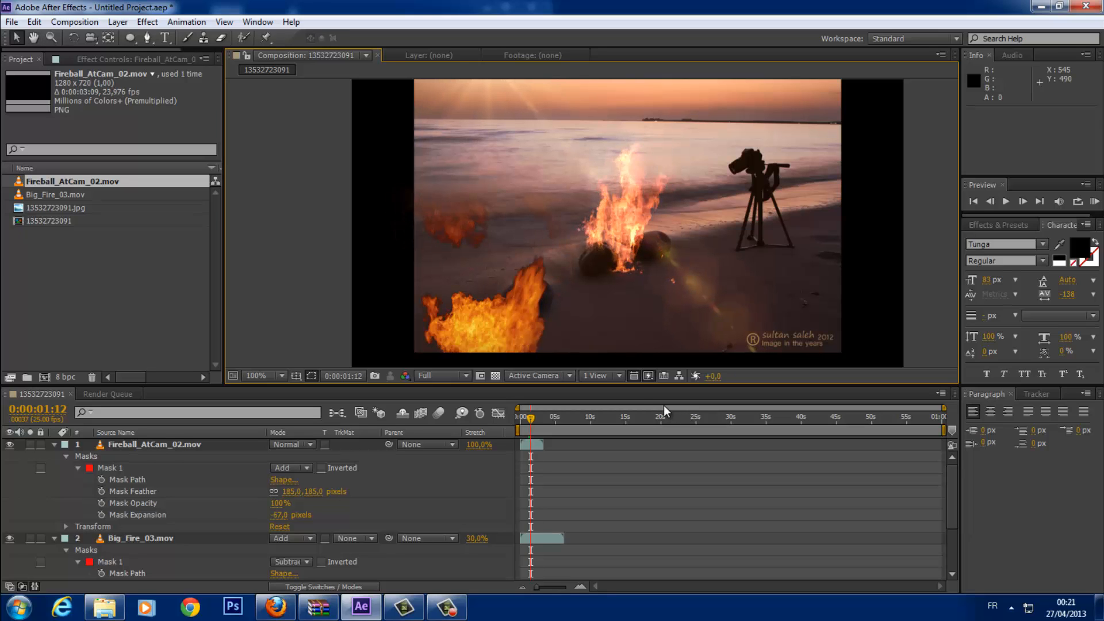
{"action": "key", "text": "space"}
{"action": "left_click_drag", "start_coordinate": [292, 495], "coordinate": [314, 498]}
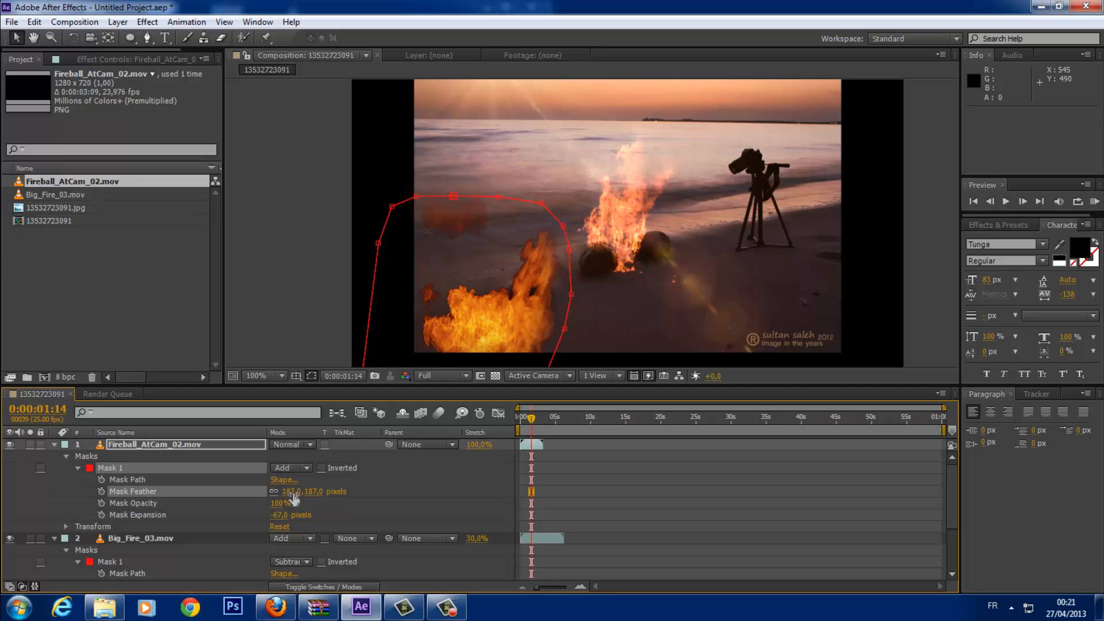
- Enlarge the fireball layer, move it over the foreground stone to position 166, 242, and preview the result
{"action": "mouse_move", "coordinate": [473, 309]}
{"action": "left_mouse_down"}
{"action": "mouse_move", "coordinate": [484, 293]}
{"action": "mouse_move", "coordinate": [484, 307]}
{"action": "left_mouse_up"}
{"action": "left_click_drag", "start_coordinate": [580, 195], "coordinate": [600, 156]}
{"action": "left_click_drag", "start_coordinate": [555, 222], "coordinate": [559, 187]}
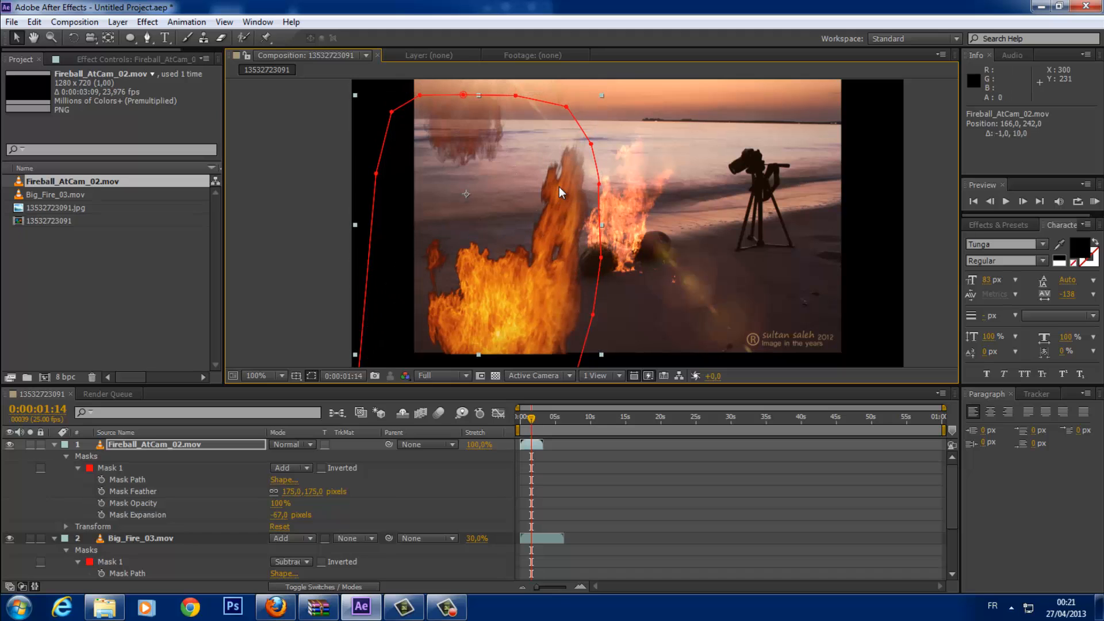
{"action": "left_click", "coordinate": [936, 244]}
{"action": "key", "text": "space"}
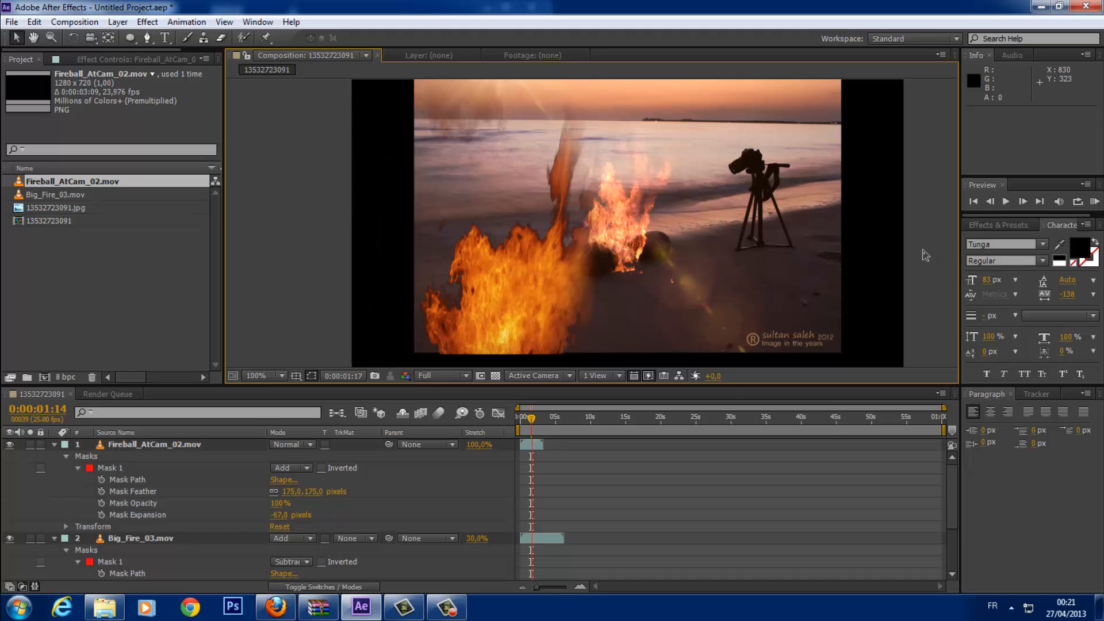
{"action": "key", "text": "space"}
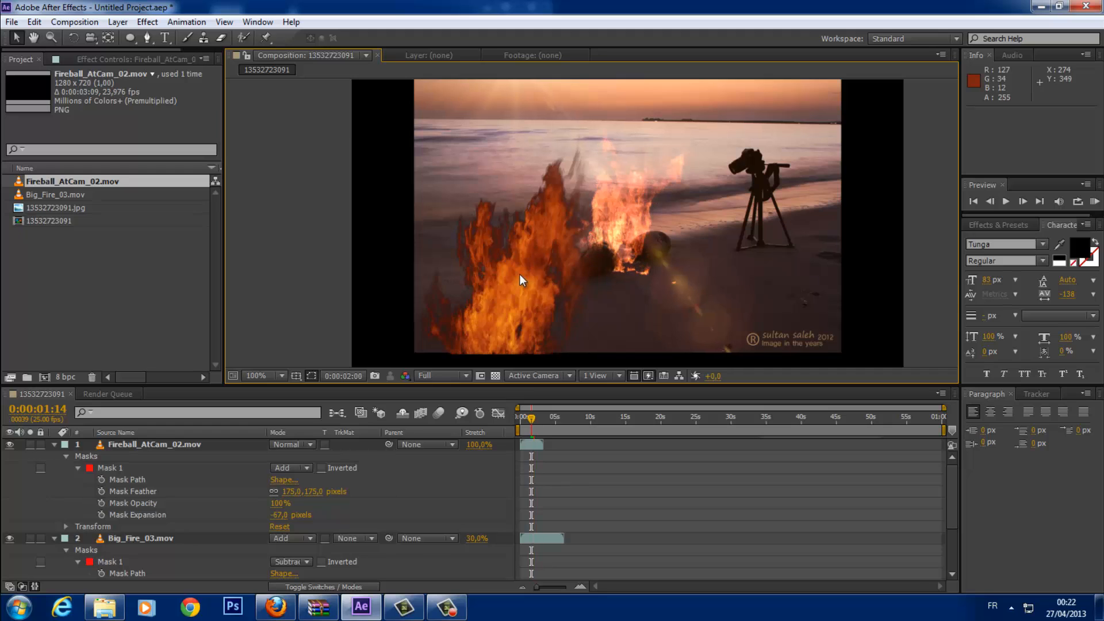
- Set the fireball layer's blending mode to Add, judging it on the frame at 0:00:00:17
{"action": "left_click_drag", "start_coordinate": [529, 418], "coordinate": [522, 416]}
{"action": "left_click", "coordinate": [298, 468]}
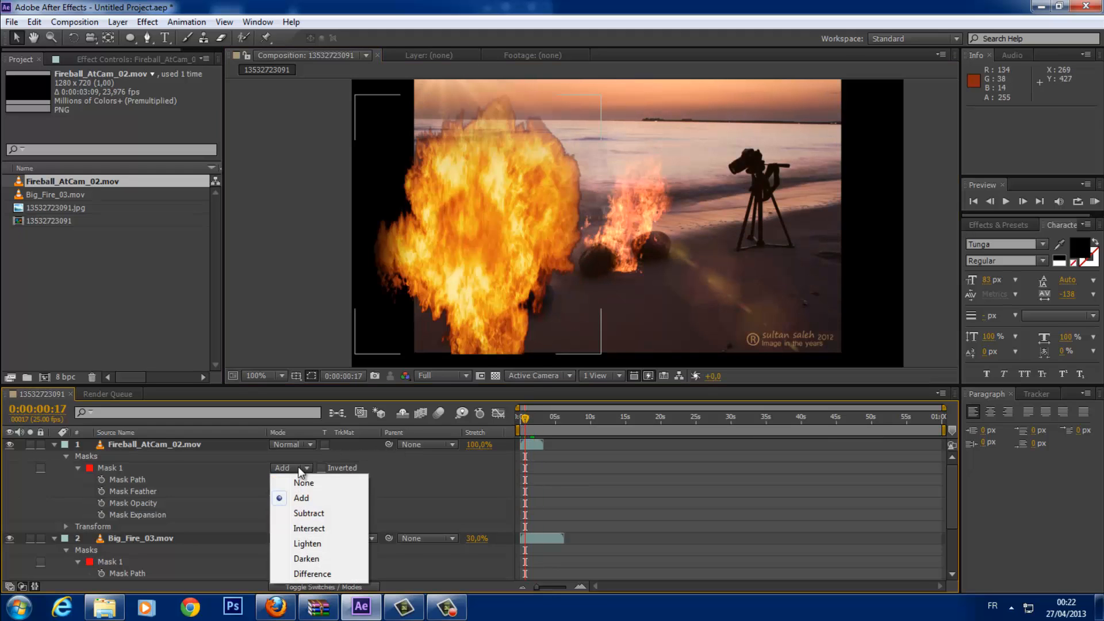
{"action": "left_click", "coordinate": [294, 445]}
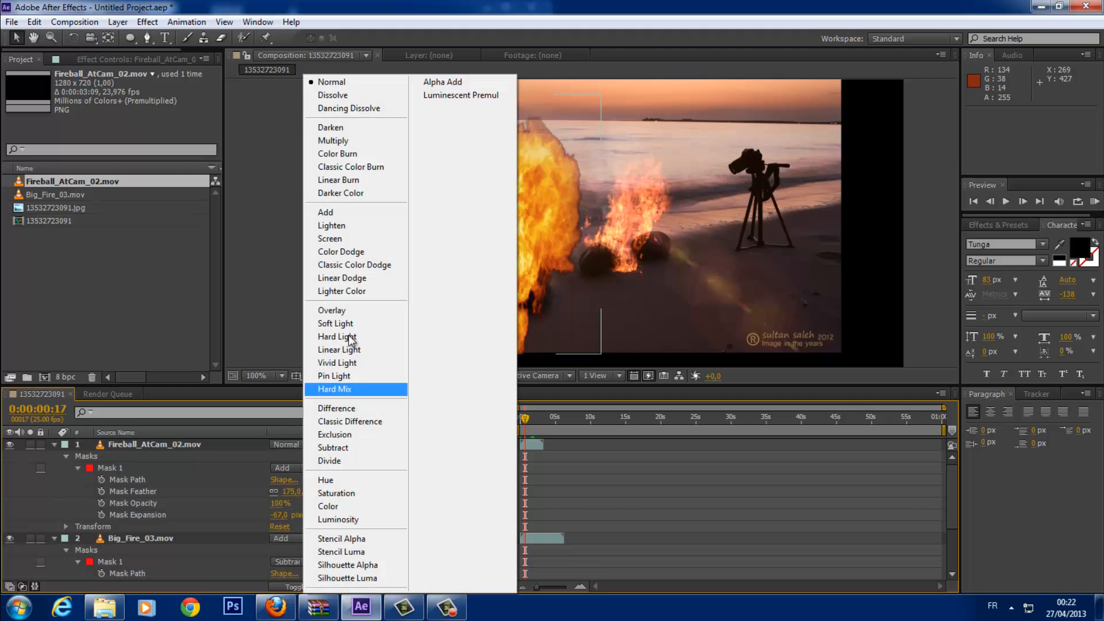
{"action": "left_click", "coordinate": [360, 212]}
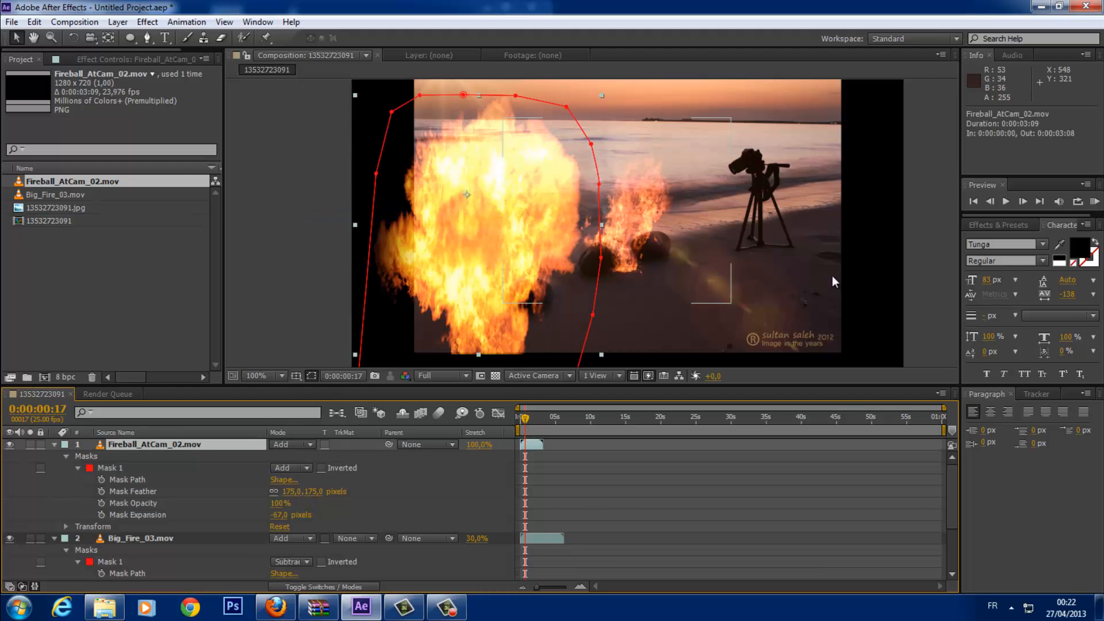
- Preview the blended fireball from the start of the timeline
{"action": "key", "text": "KP_0"}
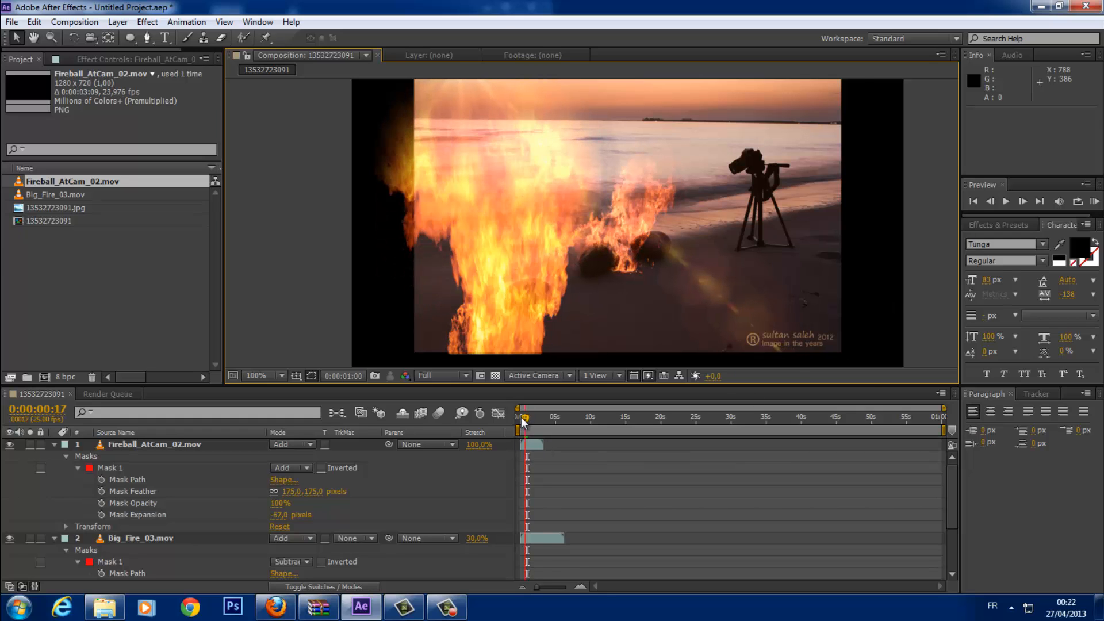
{"action": "left_click", "coordinate": [521, 416]}
{"action": "key", "text": "KP_0"}
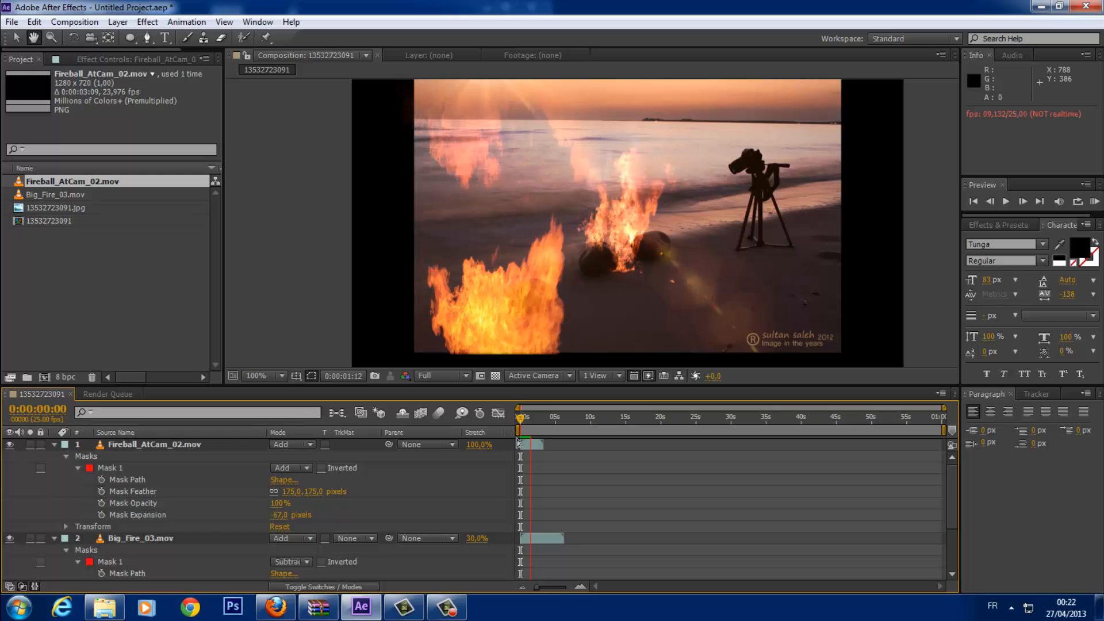
{"action": "key", "text": "space"}
{"action": "left_click", "coordinate": [519, 420]}
{"action": "key", "text": "space"}
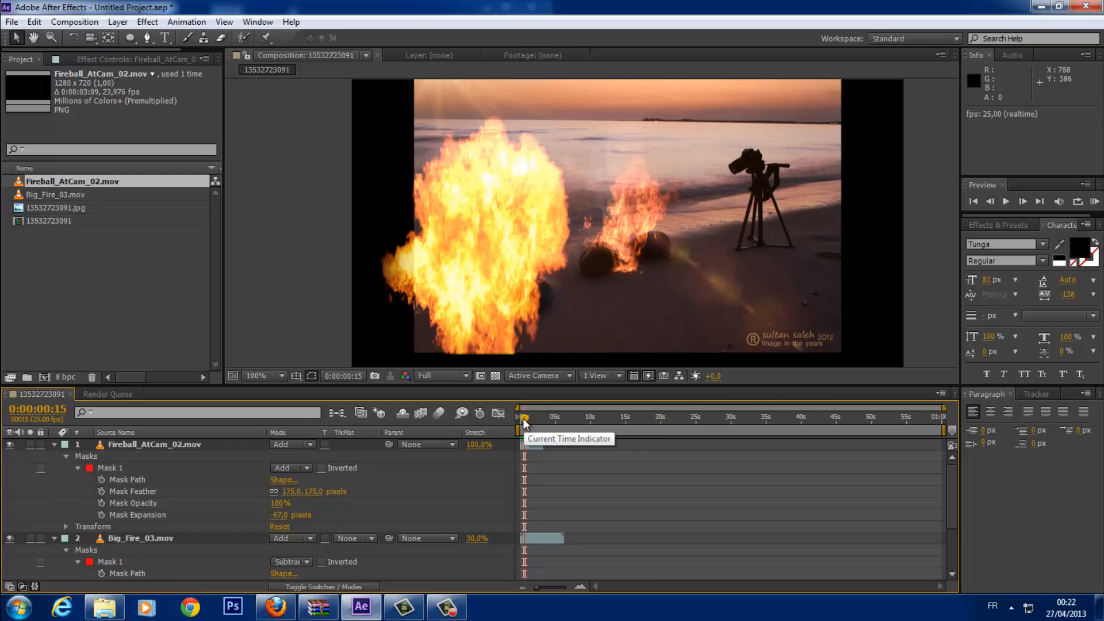
{"action": "key", "text": "space"}
- Apply the Curves color correction effect to the Fireball_AtCam_02.mov layer
{"action": "left_click", "coordinate": [204, 38]}
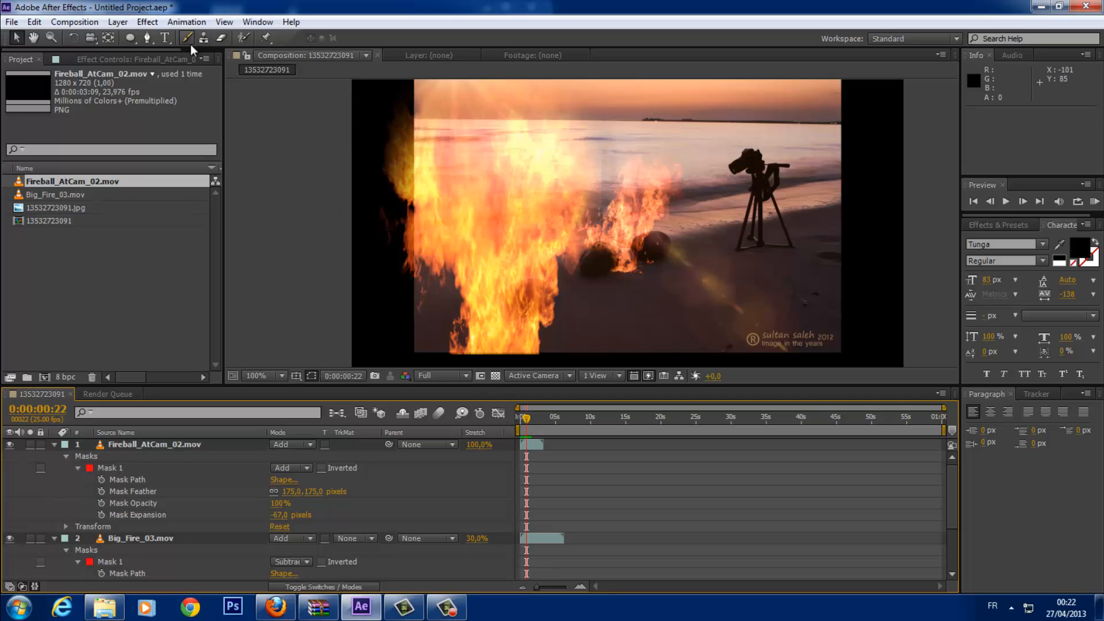
{"action": "left_click", "coordinate": [145, 22]}
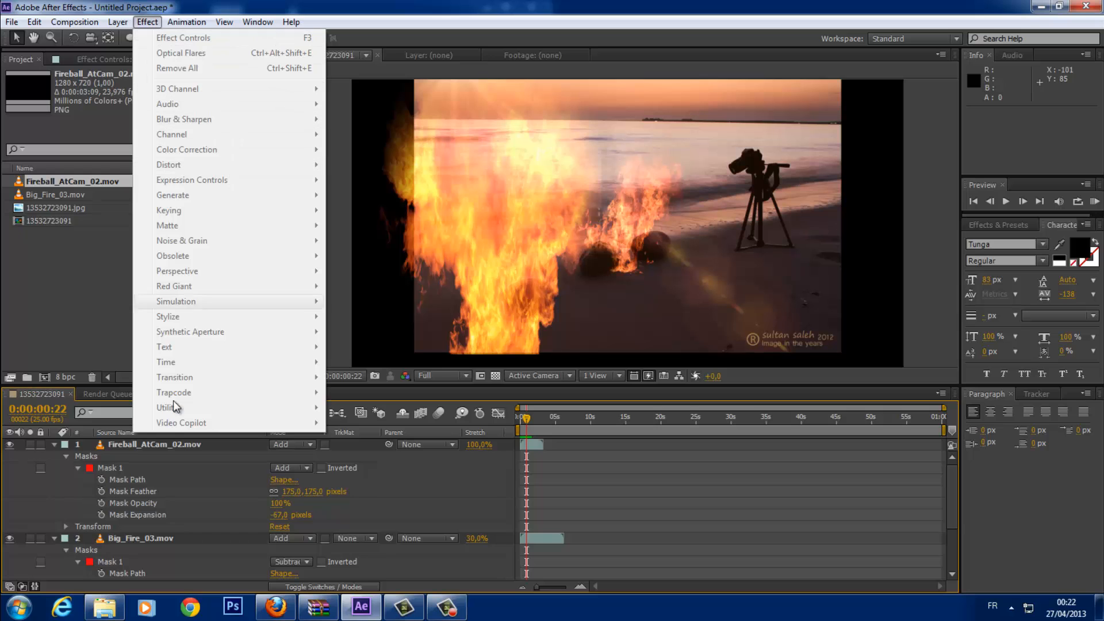
{"action": "left_click", "coordinate": [147, 446]}
{"action": "left_click", "coordinate": [147, 23]}
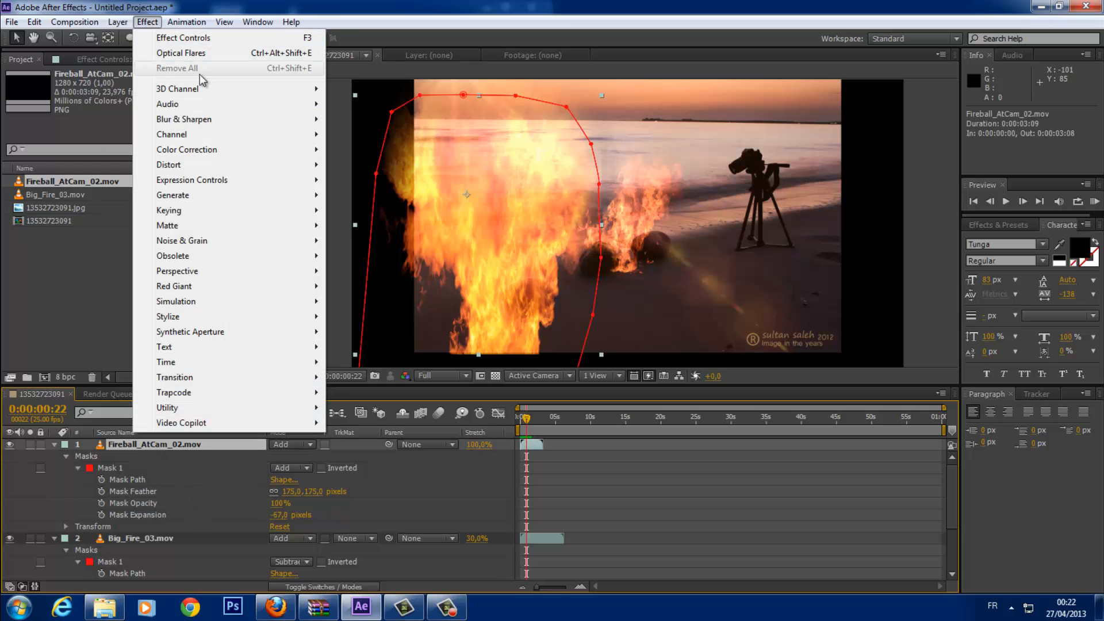
{"action": "mouse_move", "coordinate": [250, 151]}
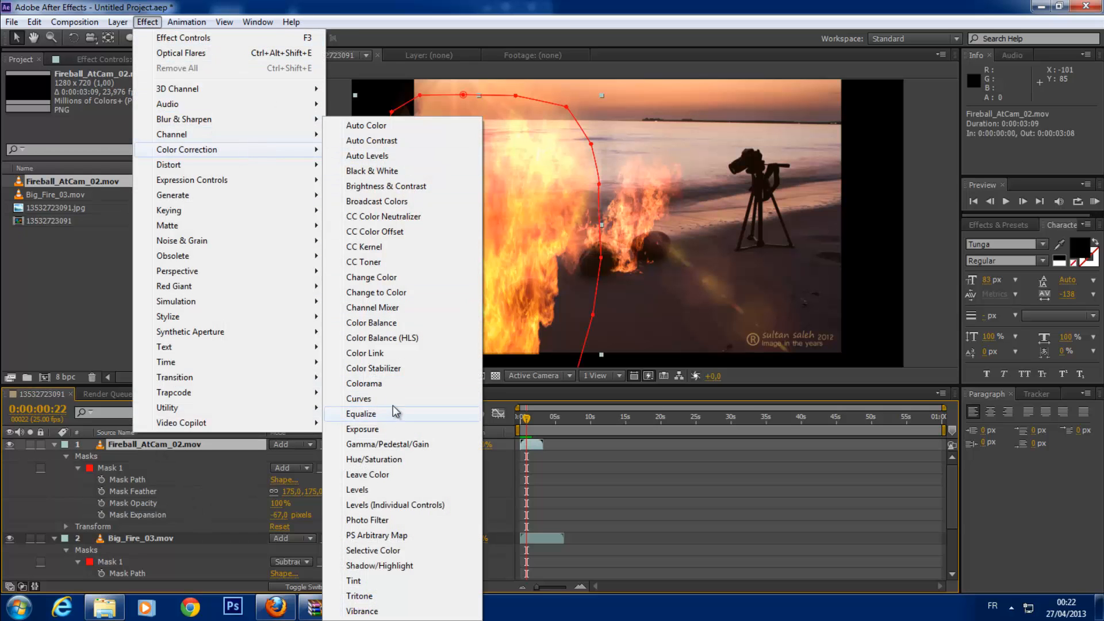
{"action": "left_click", "coordinate": [395, 399]}
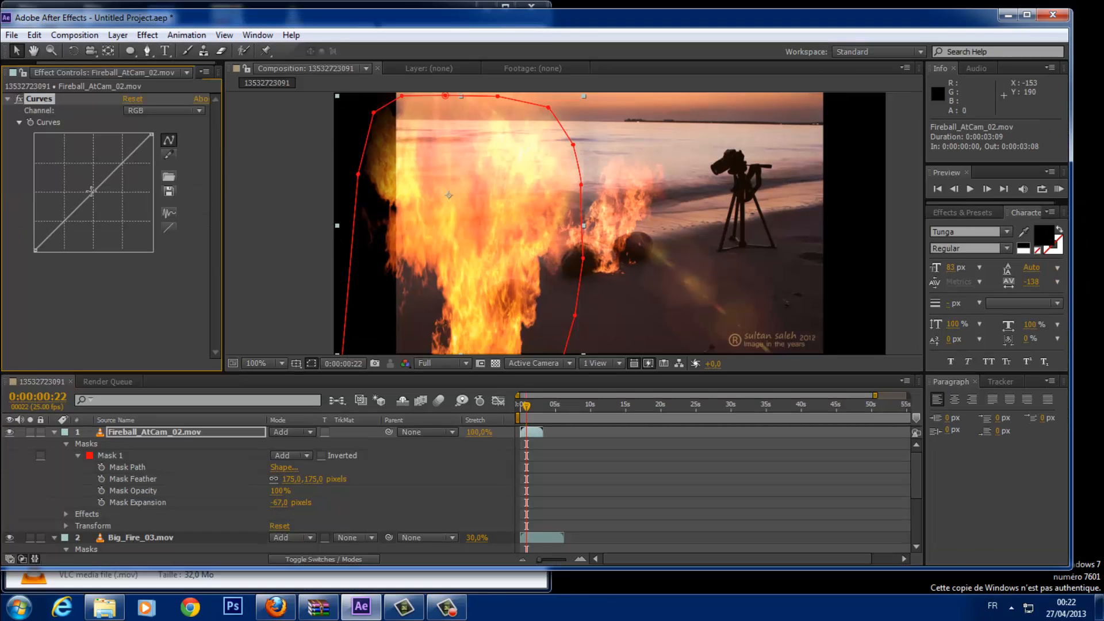
- Bend the lower part of the fireball's RGB curve slightly downward to darken its shadows, and preview the scene
{"action": "mouse_move", "coordinate": [91, 191]}
{"action": "left_mouse_down"}
{"action": "mouse_move", "coordinate": [78, 170]}
{"action": "mouse_move", "coordinate": [112, 227]}
{"action": "mouse_move", "coordinate": [86, 211]}
{"action": "mouse_move", "coordinate": [75, 221]}
{"action": "mouse_move", "coordinate": [84, 206]}
{"action": "left_mouse_up"}
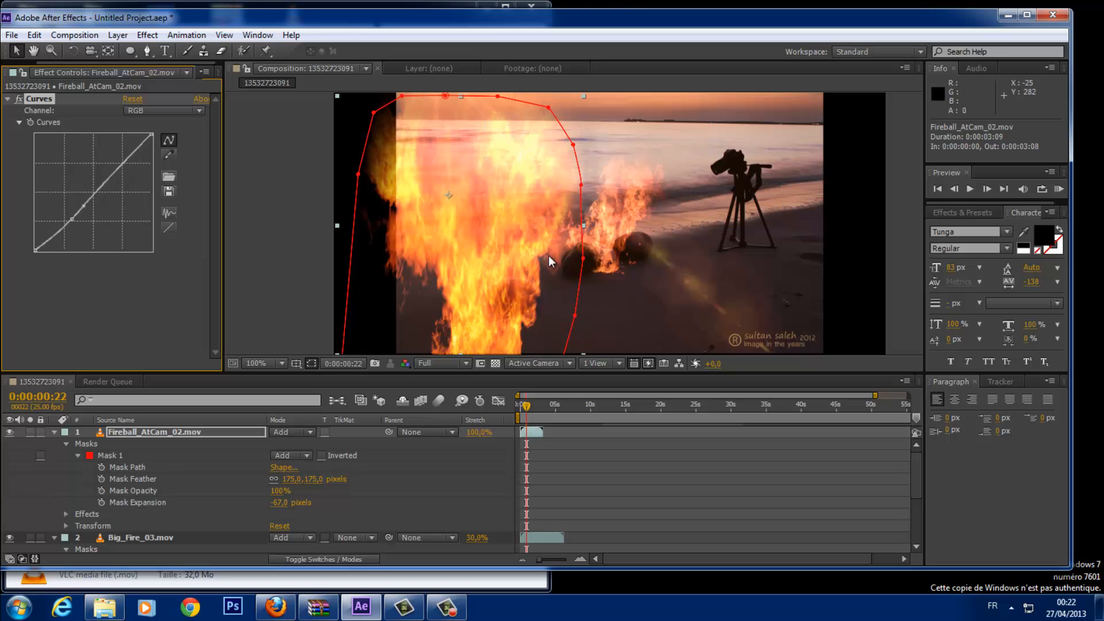
{"action": "left_click", "coordinate": [903, 266]}
{"action": "key", "text": "space"}
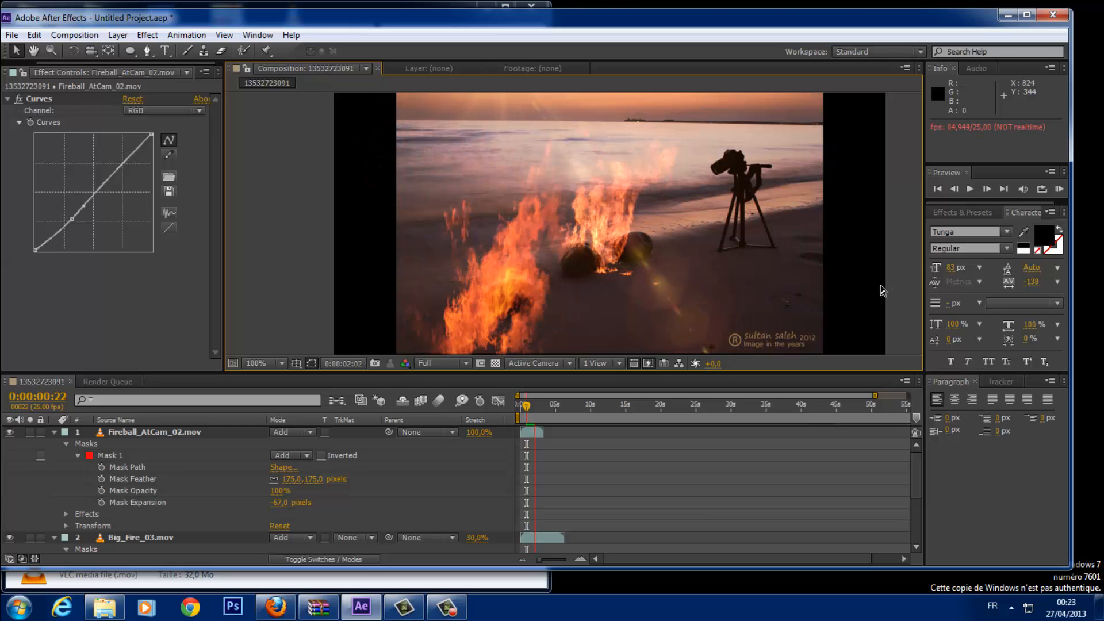
{"action": "double_click", "coordinate": [735, 20]}
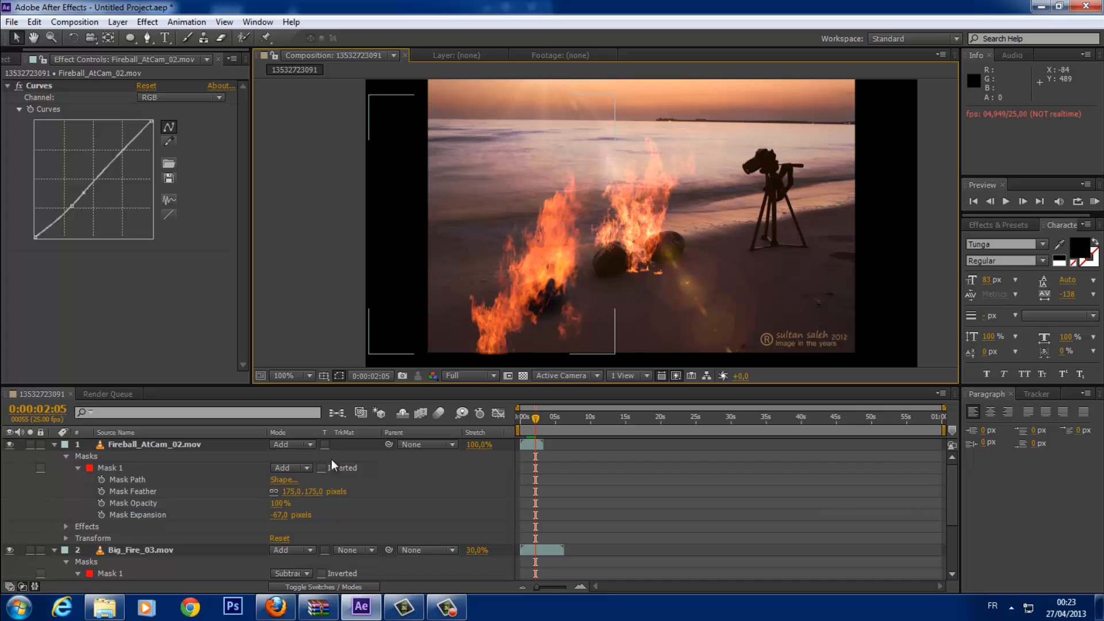
- Turn on the 3D Layer switch for all five layers: the fireball, Big_Fire_03.mov and the three 13532723091.jpg layers
{"action": "left_click", "coordinate": [354, 587]}
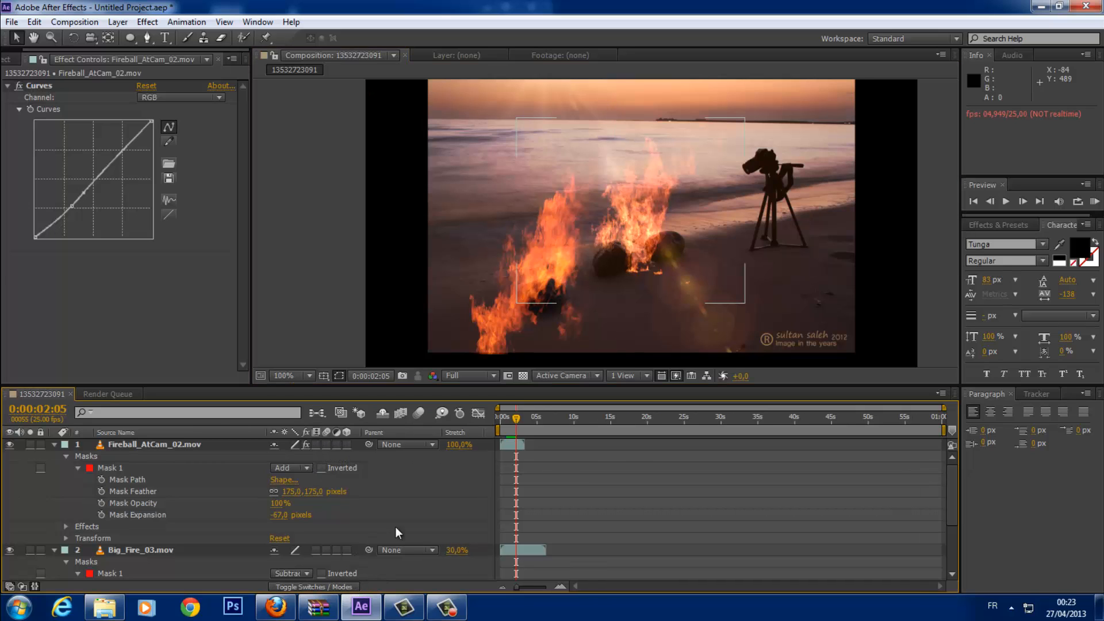
{"action": "left_click", "coordinate": [346, 444]}
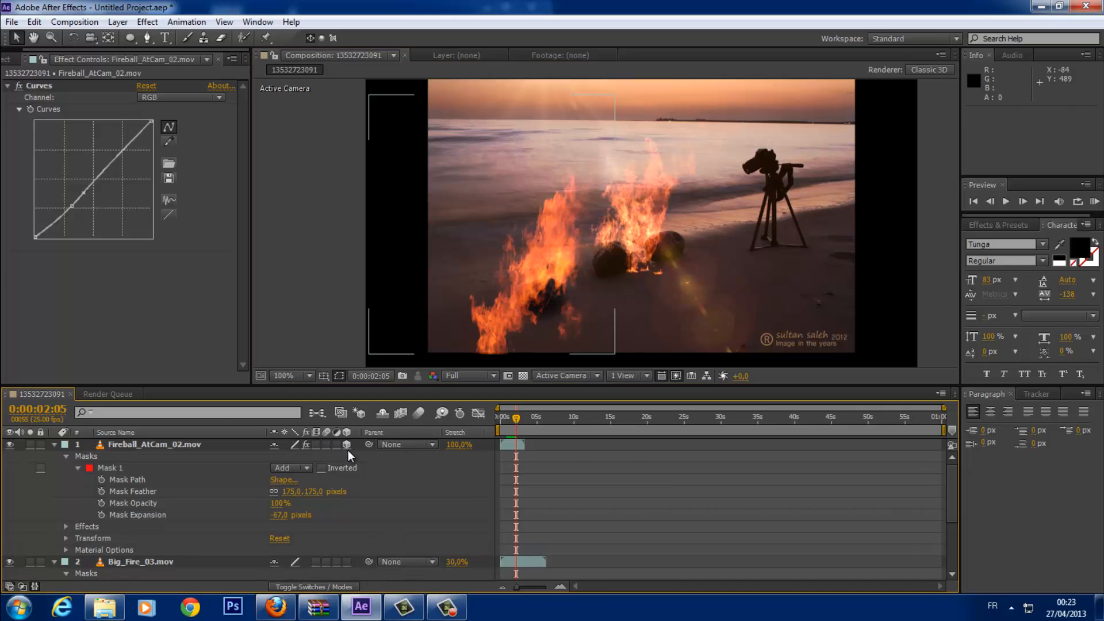
{"action": "left_click", "coordinate": [346, 562]}
{"action": "scroll", "coordinate": [355, 530], "scroll_direction": "down", "scroll_amount": 3}
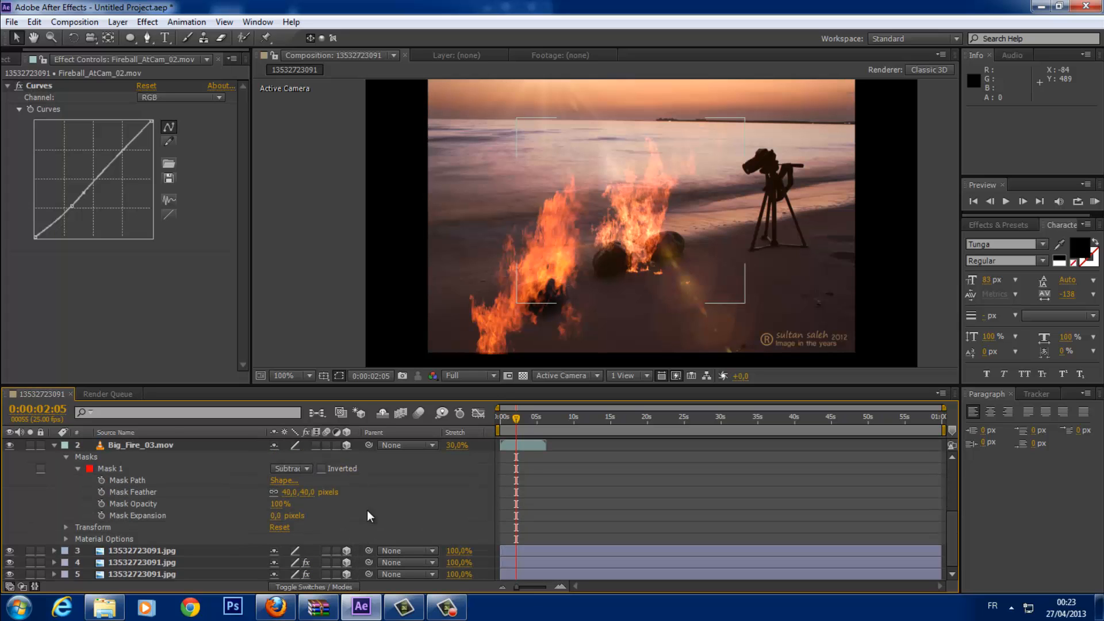
{"action": "scroll", "coordinate": [365, 516], "scroll_direction": "up", "scroll_amount": 4}
{"action": "scroll", "coordinate": [358, 484], "scroll_direction": "down", "scroll_amount": 2}
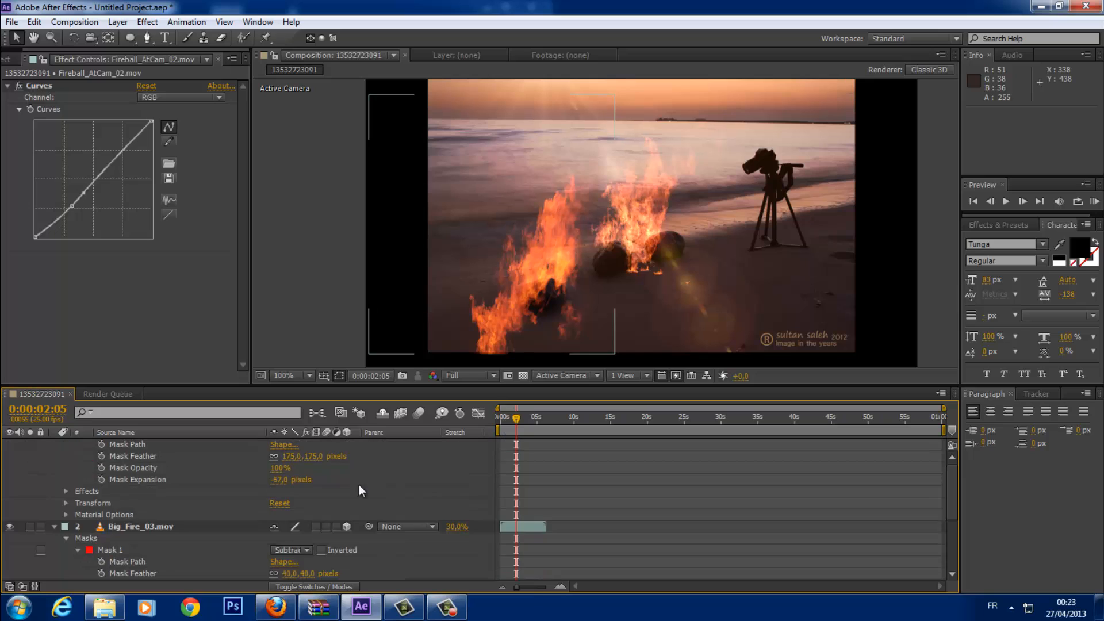
{"action": "scroll", "coordinate": [359, 484], "scroll_direction": "up", "scroll_amount": 2}
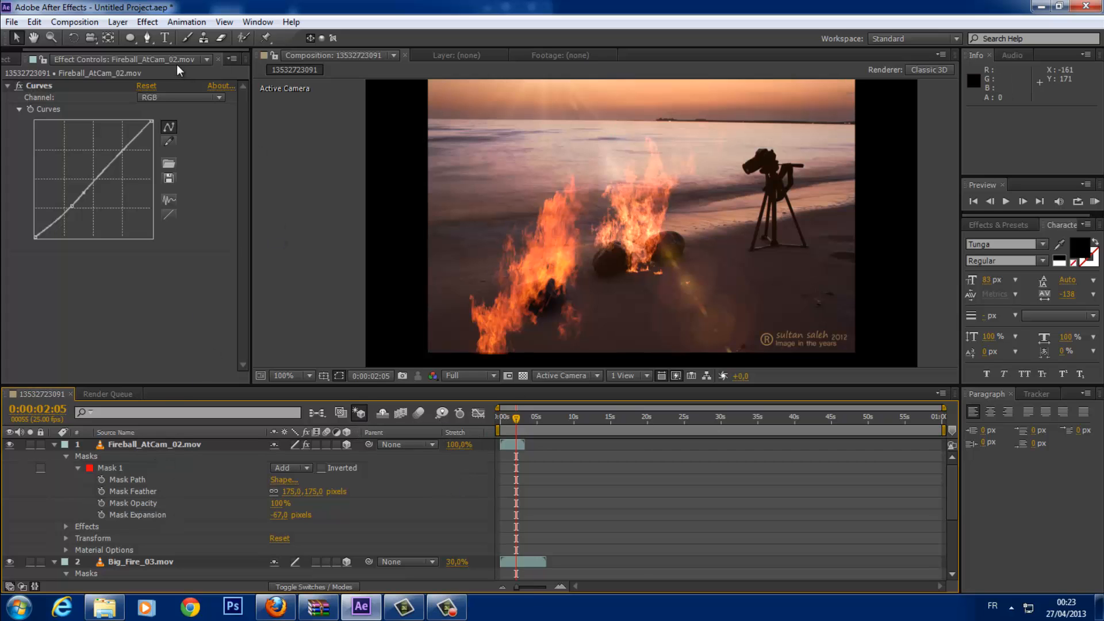
{"action": "left_click", "coordinate": [125, 23]}
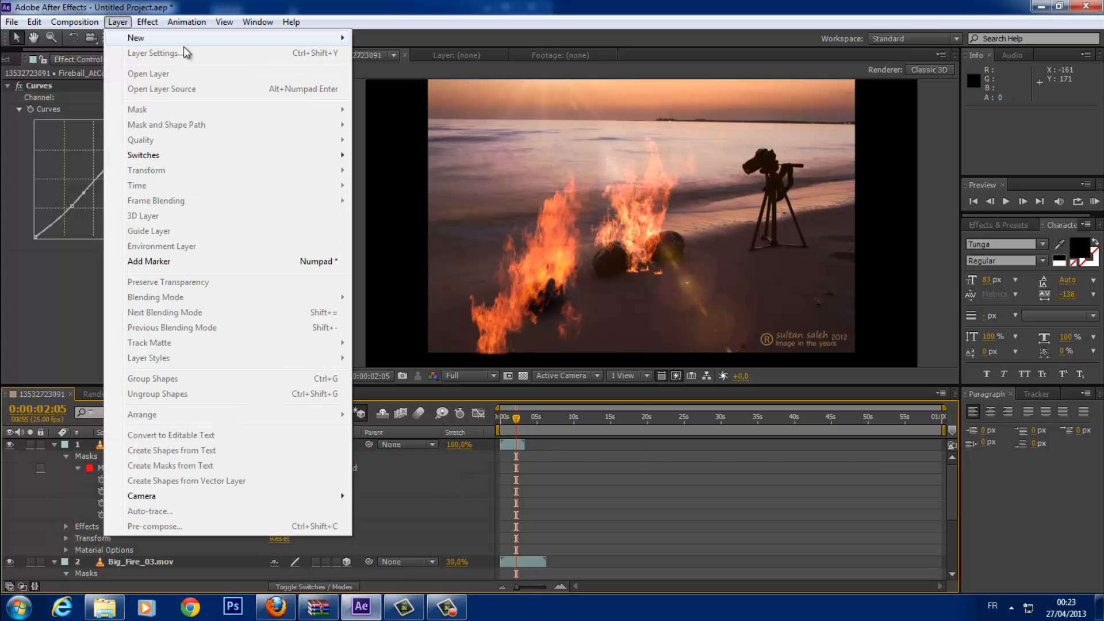
{"action": "mouse_move", "coordinate": [268, 40]}
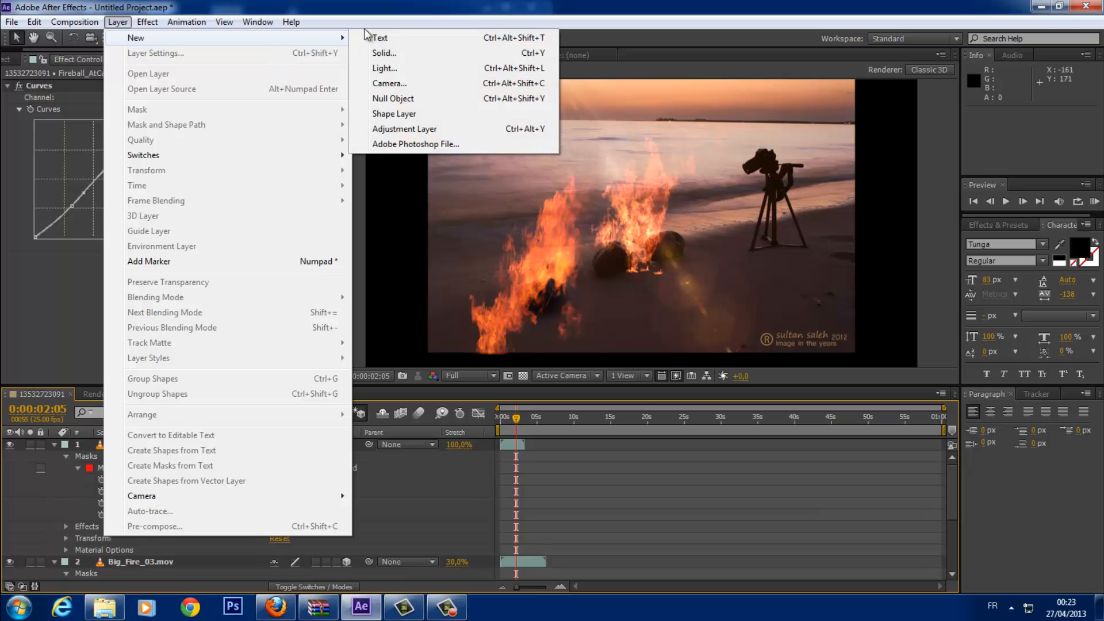
{"action": "left_click", "coordinate": [396, 68]}
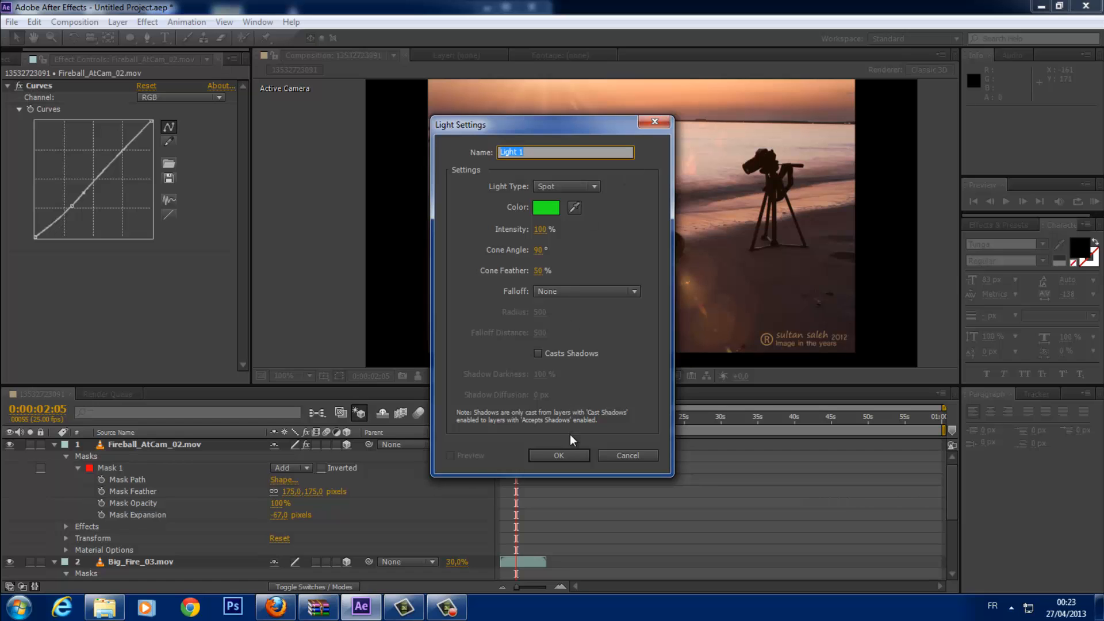
{"action": "left_click", "coordinate": [660, 112]}
- Add a two-node camera with the 24mm preset to the composition
{"action": "left_click", "coordinate": [117, 22]}
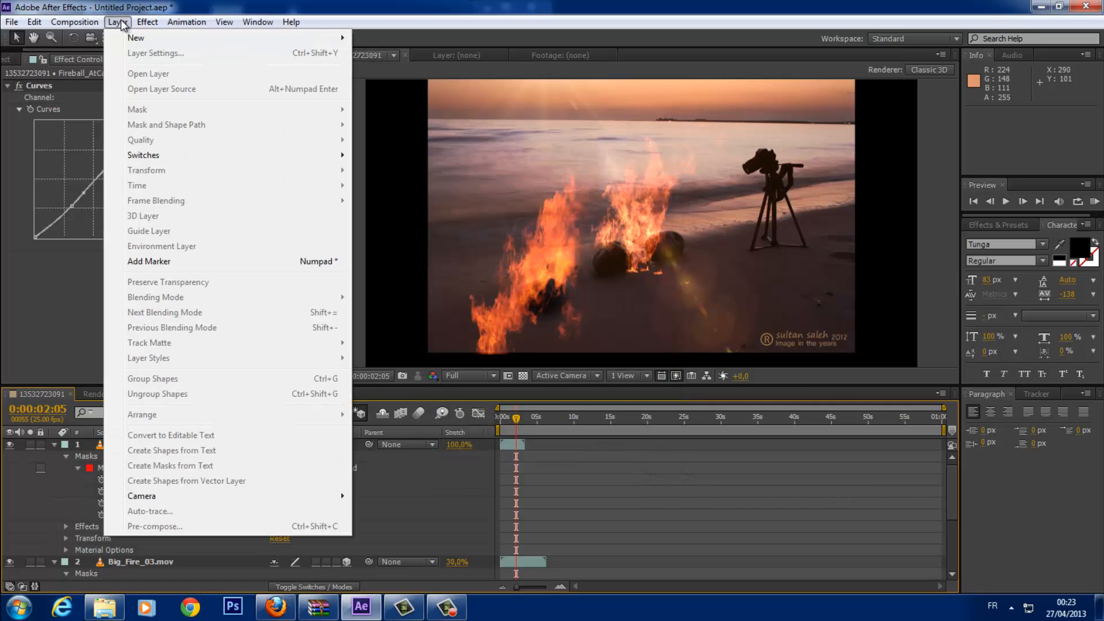
{"action": "mouse_move", "coordinate": [159, 40]}
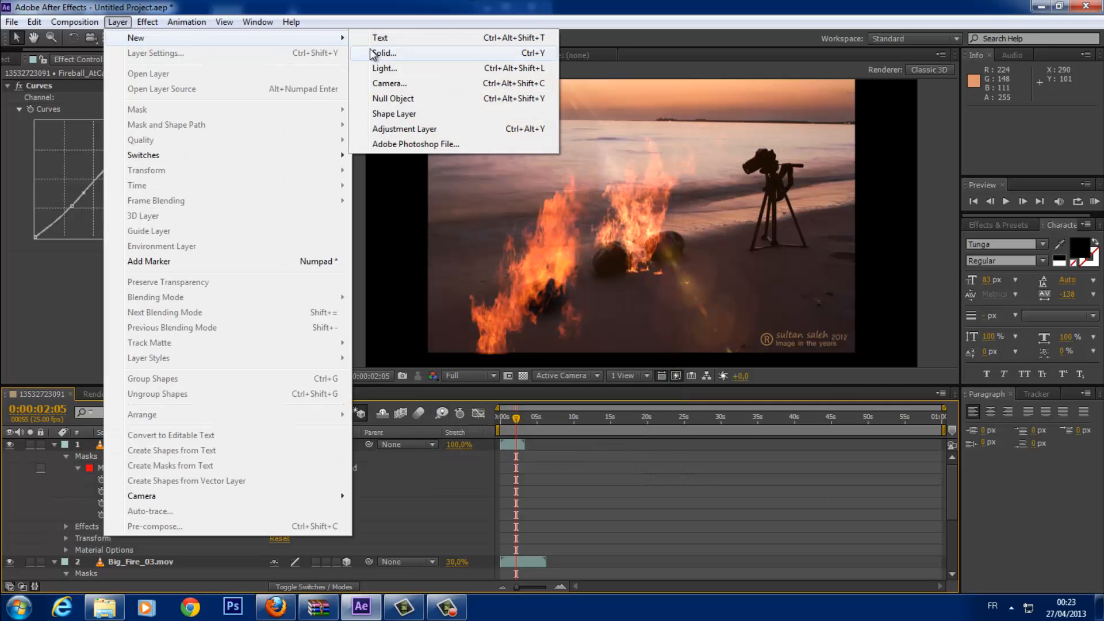
{"action": "left_click", "coordinate": [402, 84]}
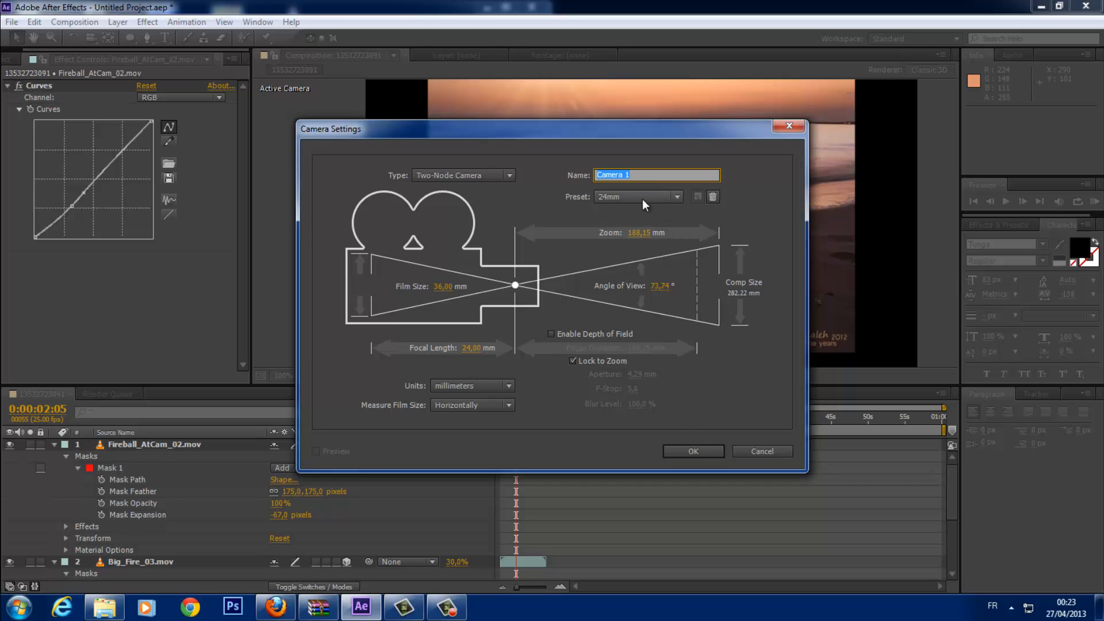
{"action": "left_click", "coordinate": [693, 451]}
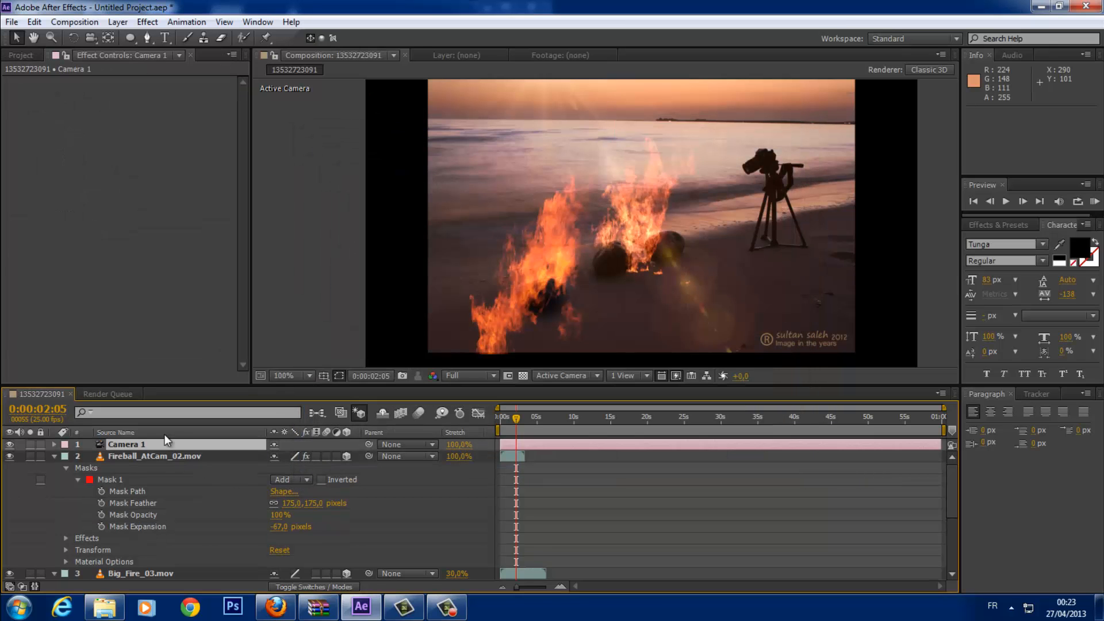
- Animate the camera's Zoom with a keyframe at 0:00:00:00 and a second one of 1143,3 pixels placed at 0:00:05:11
{"action": "left_click", "coordinate": [55, 455]}
{"action": "left_click", "coordinate": [54, 444]}
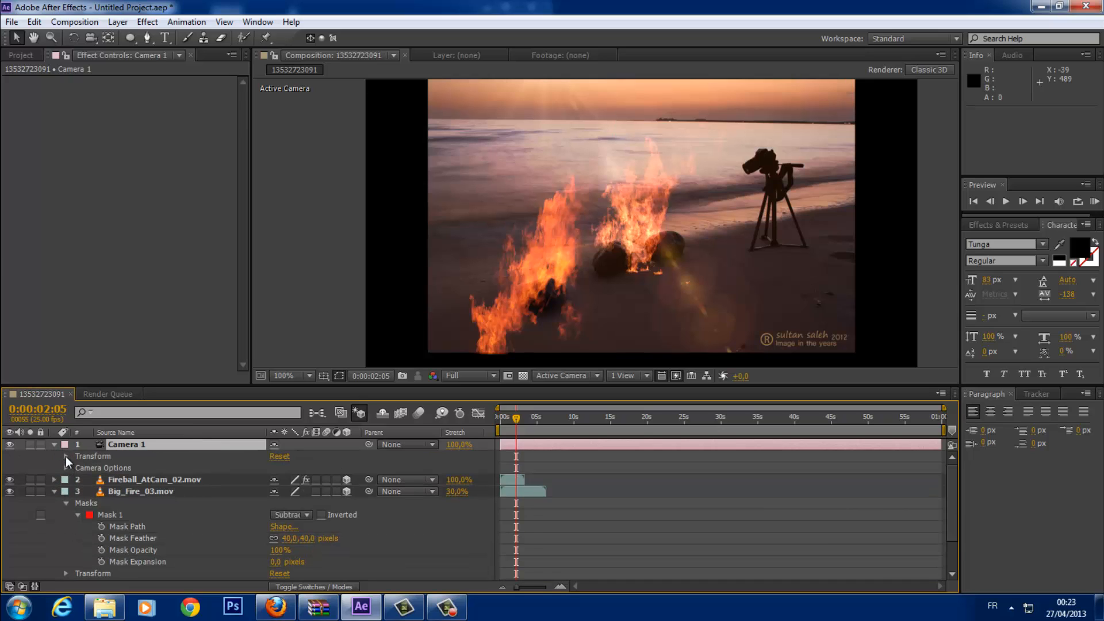
{"action": "left_click", "coordinate": [64, 466]}
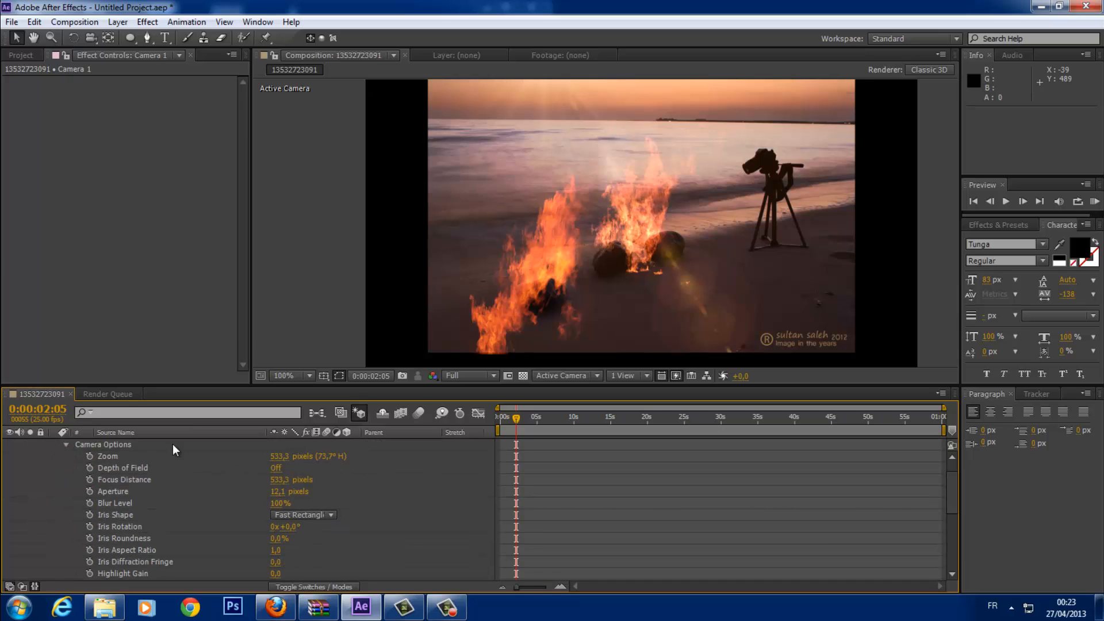
{"action": "left_click_drag", "start_coordinate": [509, 416], "coordinate": [485, 417]}
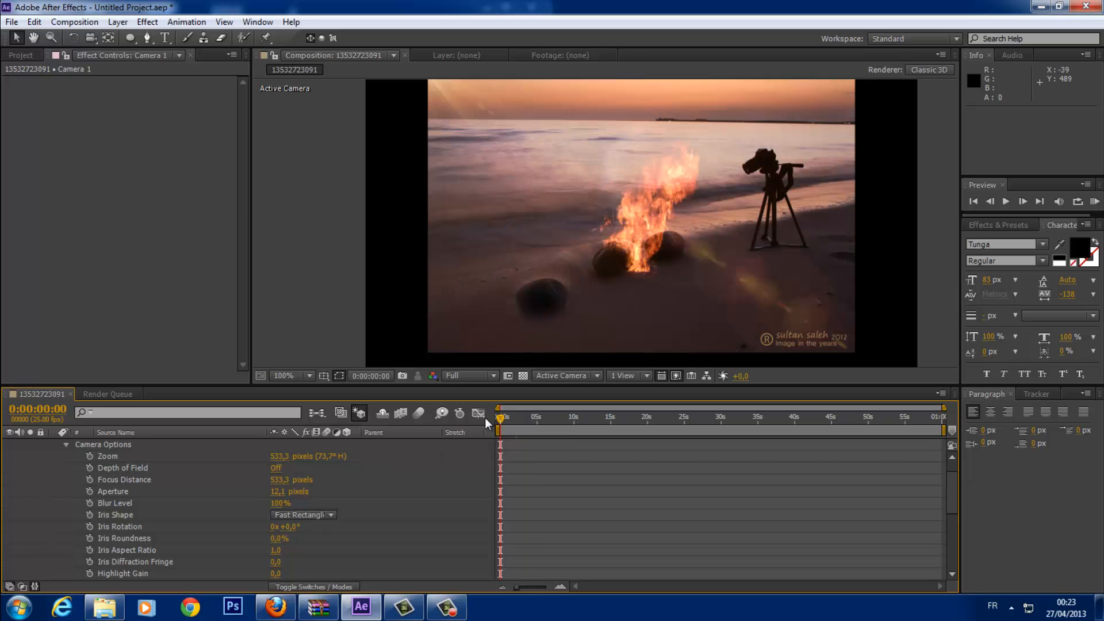
{"action": "left_click", "coordinate": [90, 455]}
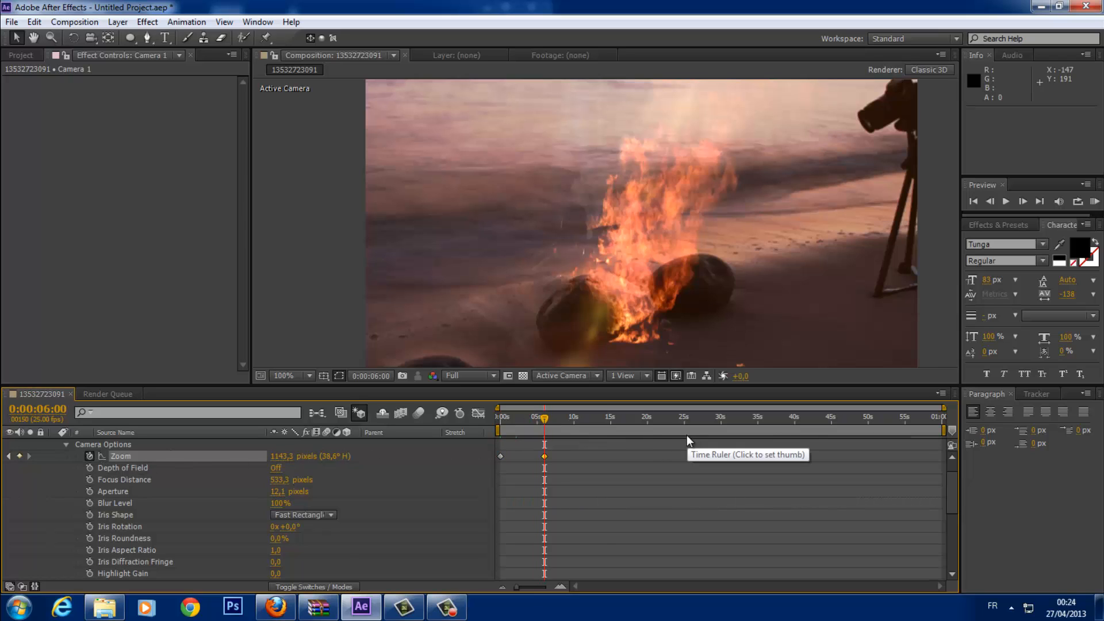
{"action": "left_click_drag", "start_coordinate": [544, 455], "coordinate": [542, 454]}
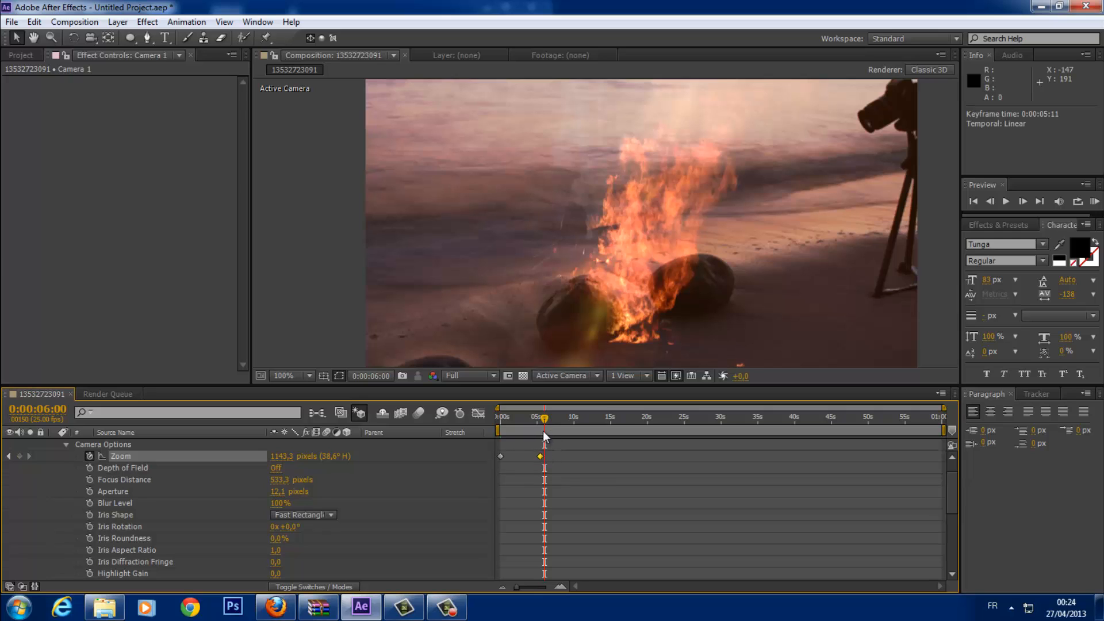
- Preview the camera zoom animation from the start of the timeline
{"action": "left_click_drag", "start_coordinate": [489, 413], "coordinate": [471, 399]}
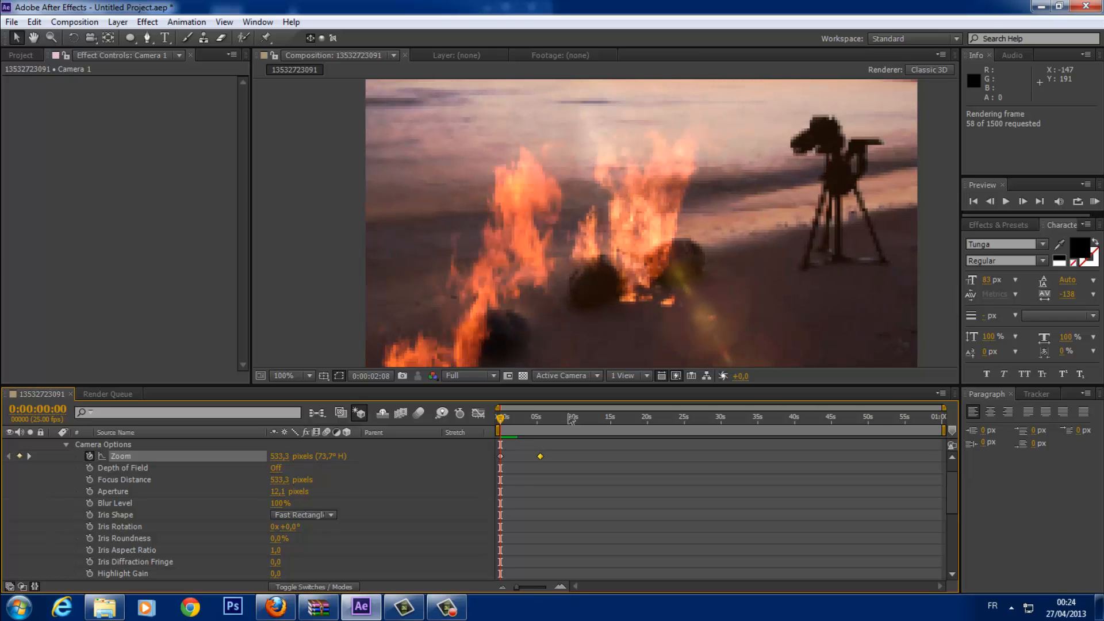
{"action": "key", "text": "space"}
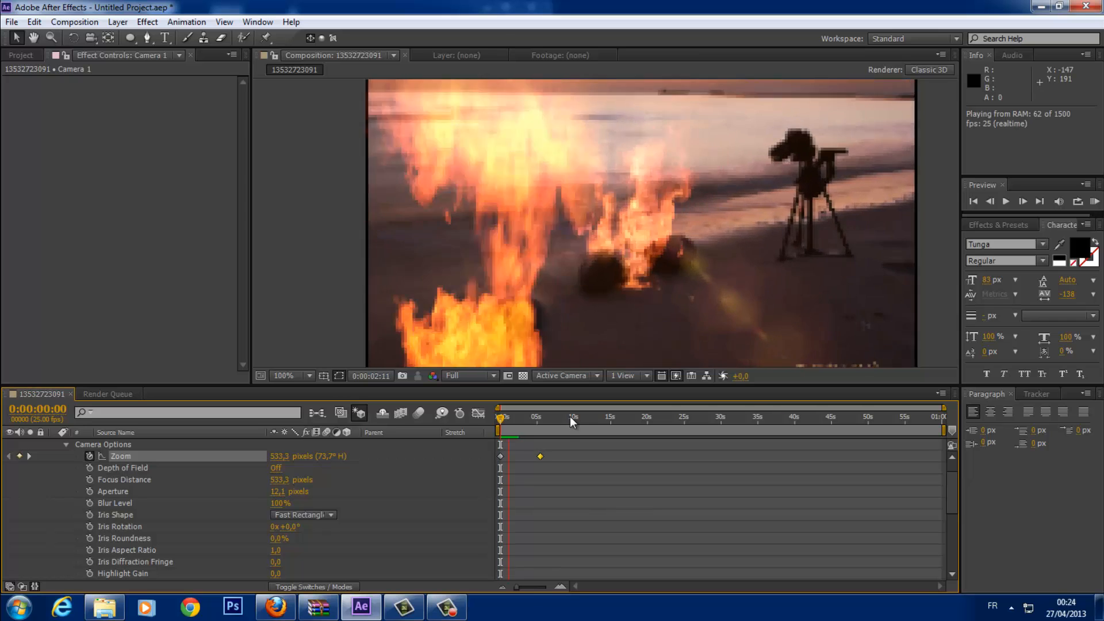
{"action": "key", "text": "space"}
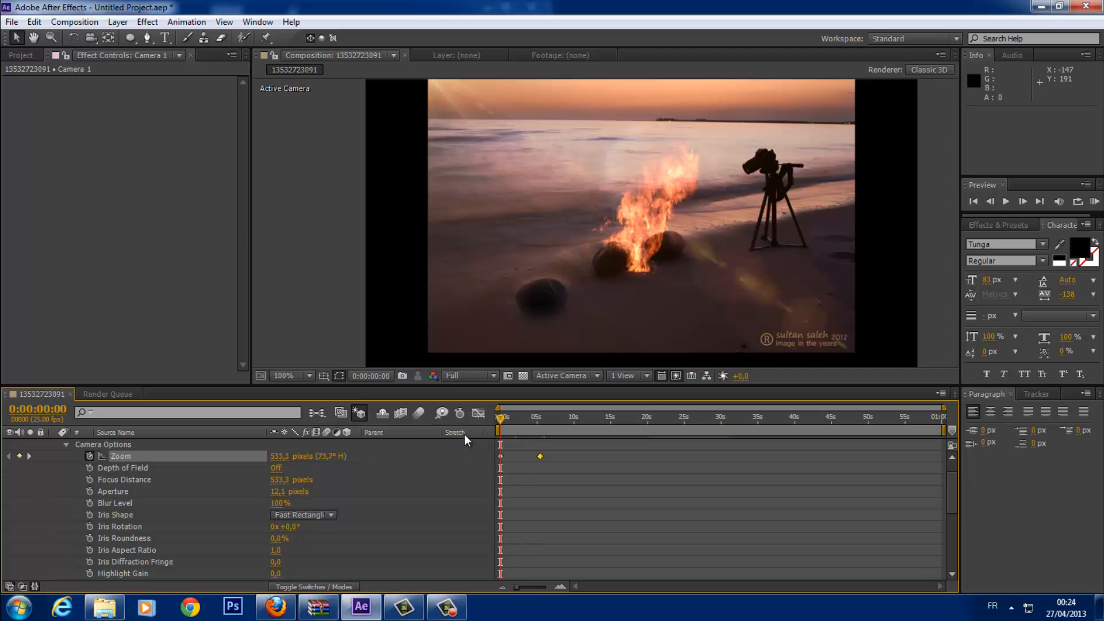
{"action": "key", "text": "space"}
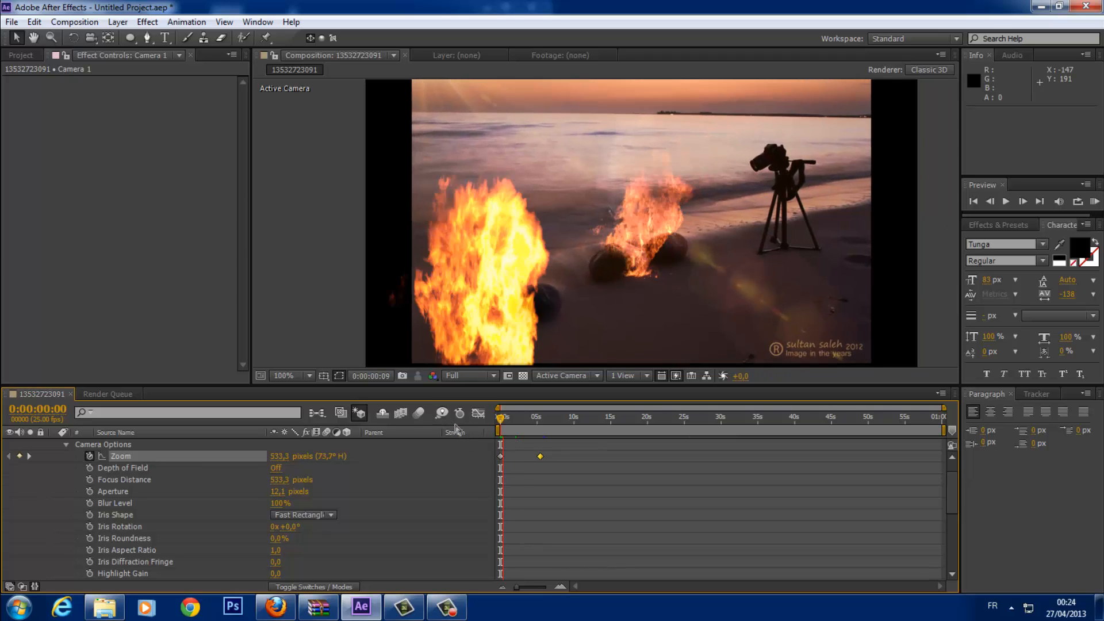